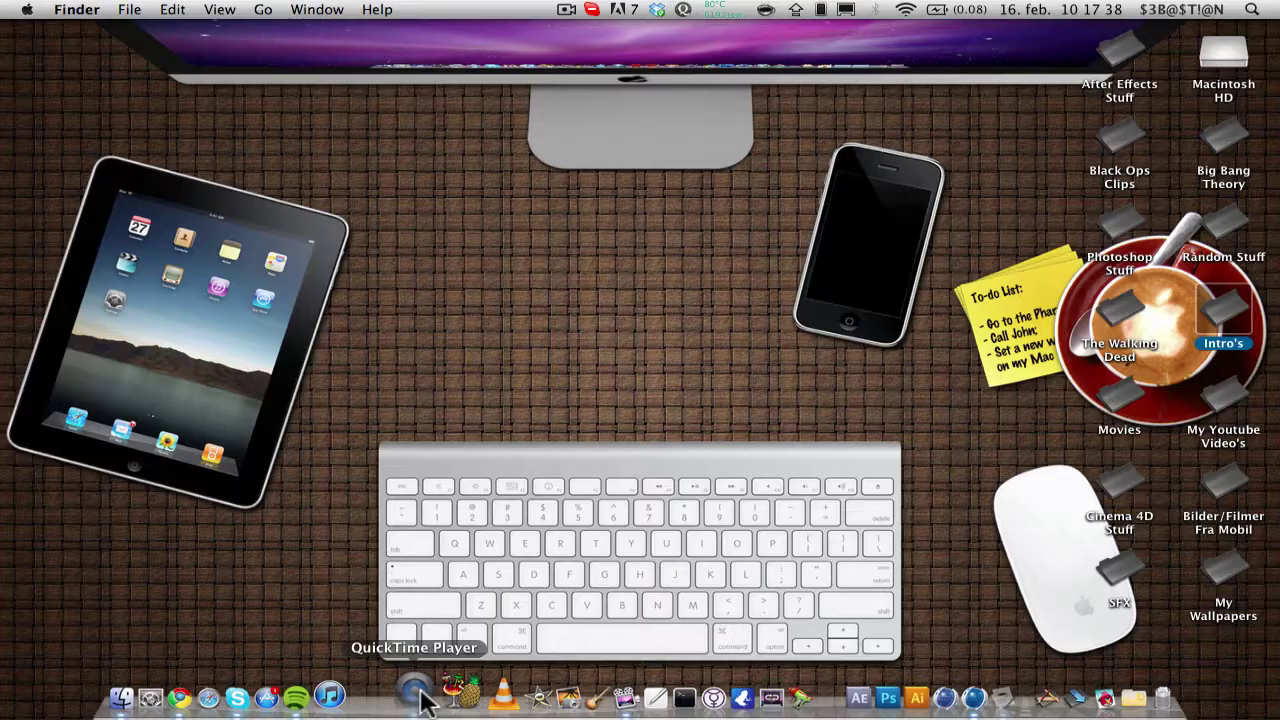
# Step: Watch the Awesome Intro.mov example in QuickTime Player
pyautogui.click(545, 474)
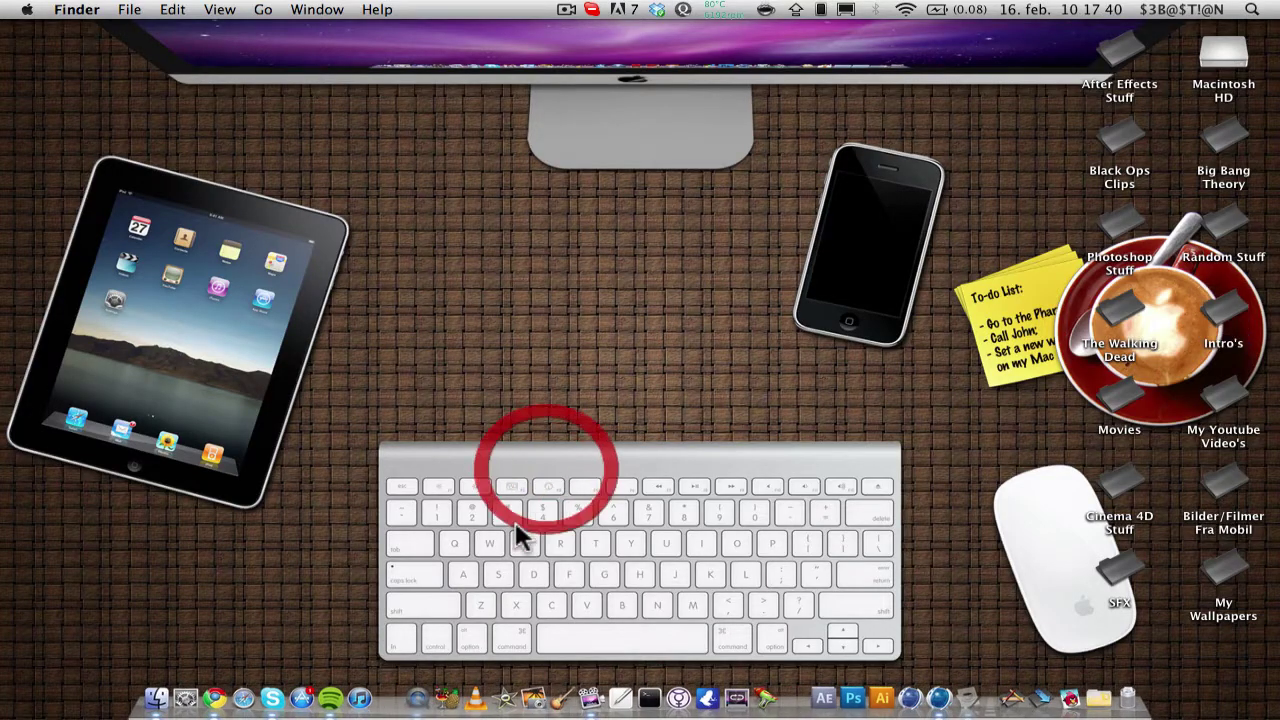
pyautogui.click(424, 711)
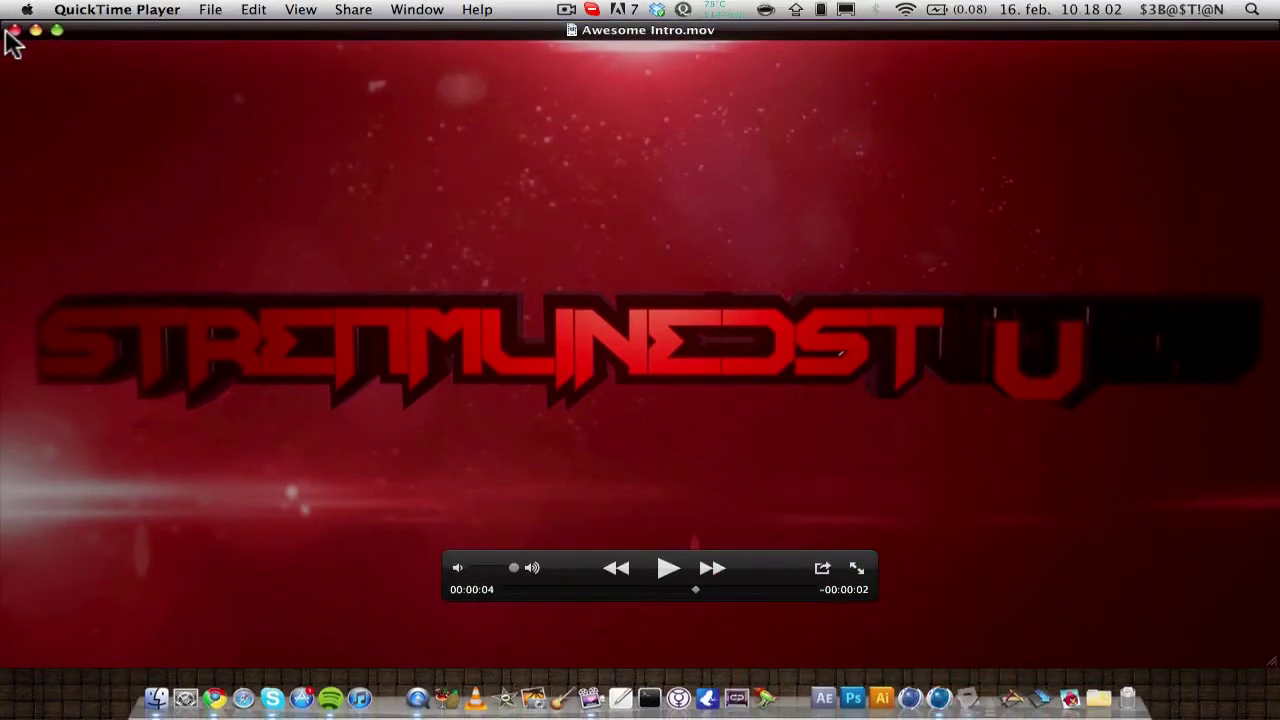
# Step: Close the Awesome Intro.mov video and switch to CINEMA 4D
pyautogui.click(13, 31)
pyautogui.press('F3')
pyautogui.click(709, 443)
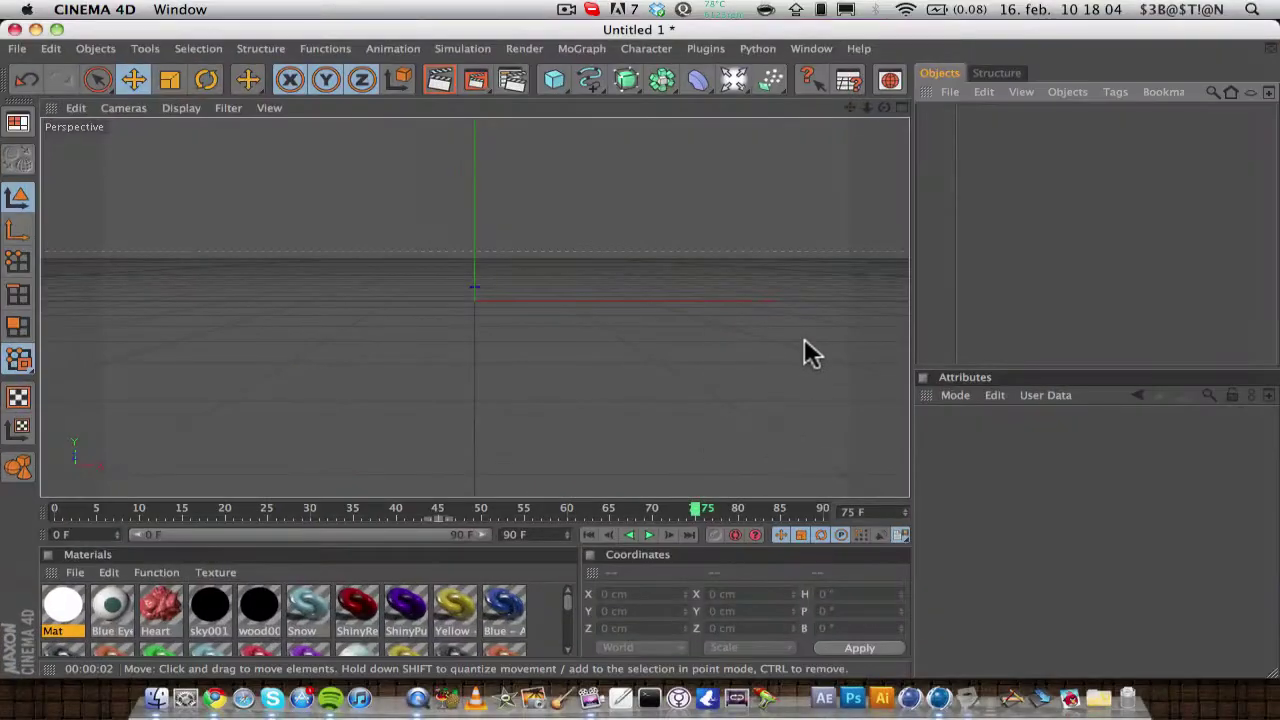
# Step: Add a MoText object to the empty scene and set its alignment to Middle
pyautogui.click(572, 46)
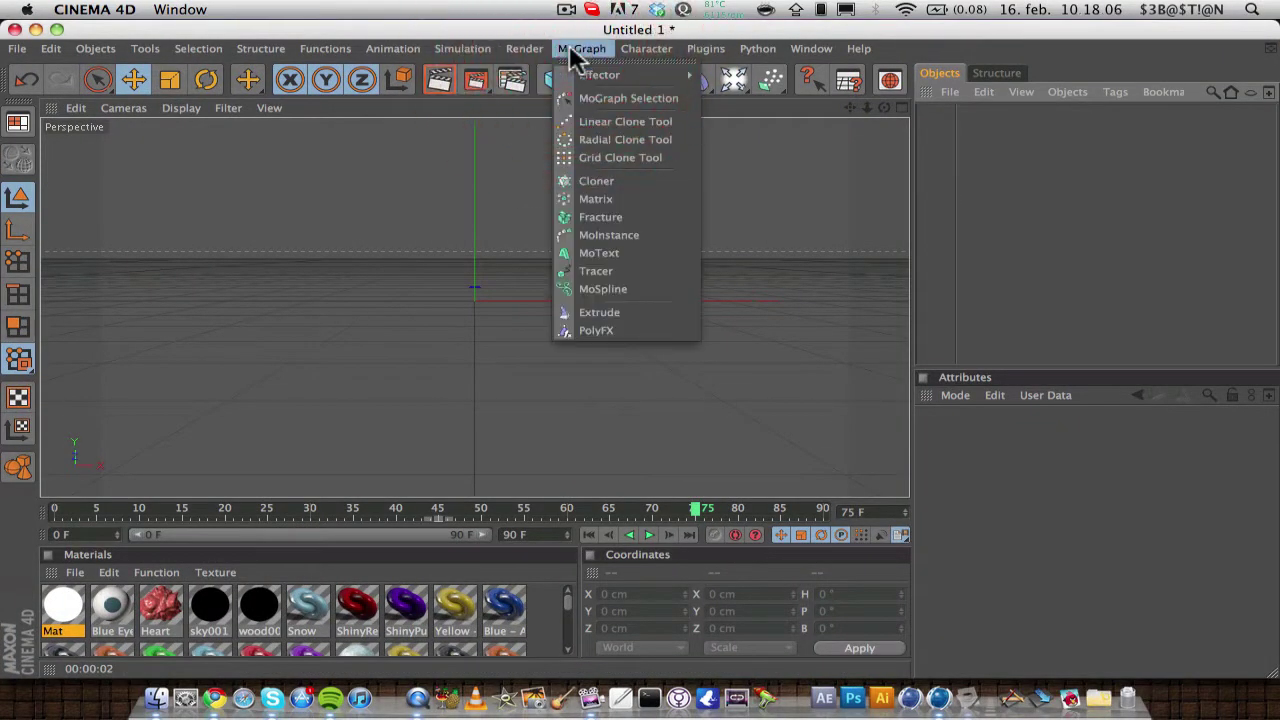
pyautogui.click(578, 253)
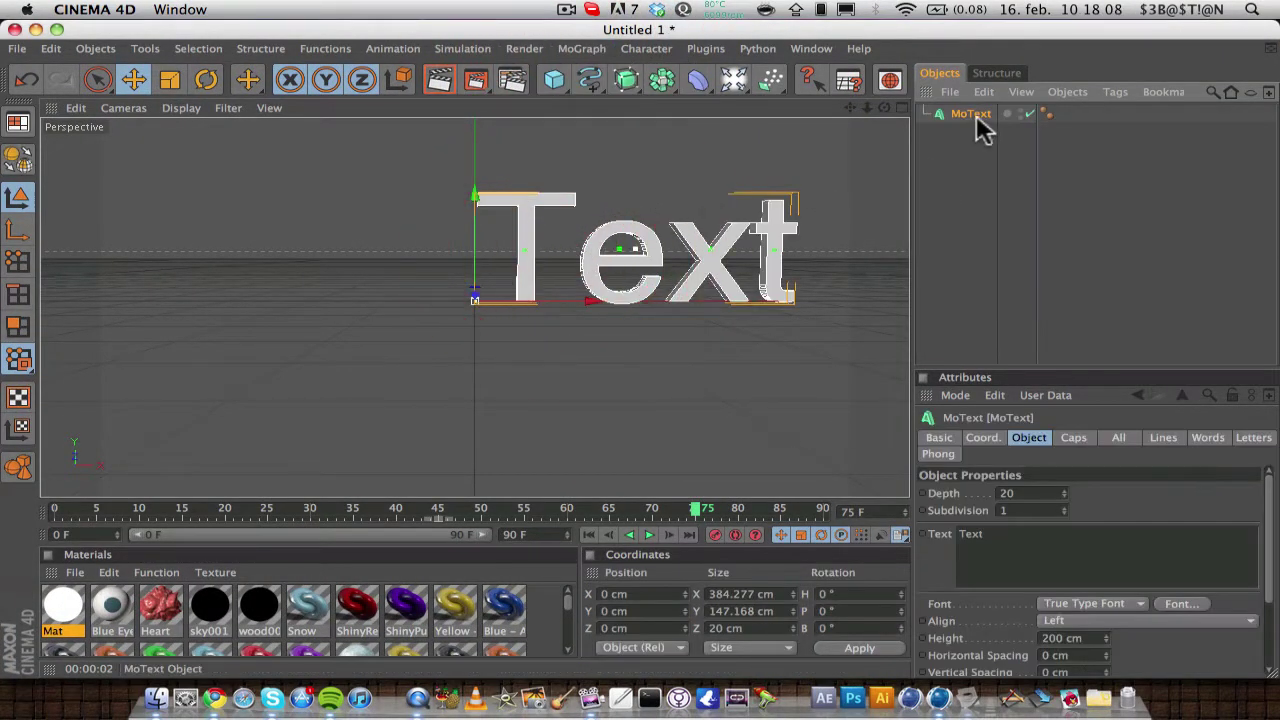
pyautogui.click(1092, 620)
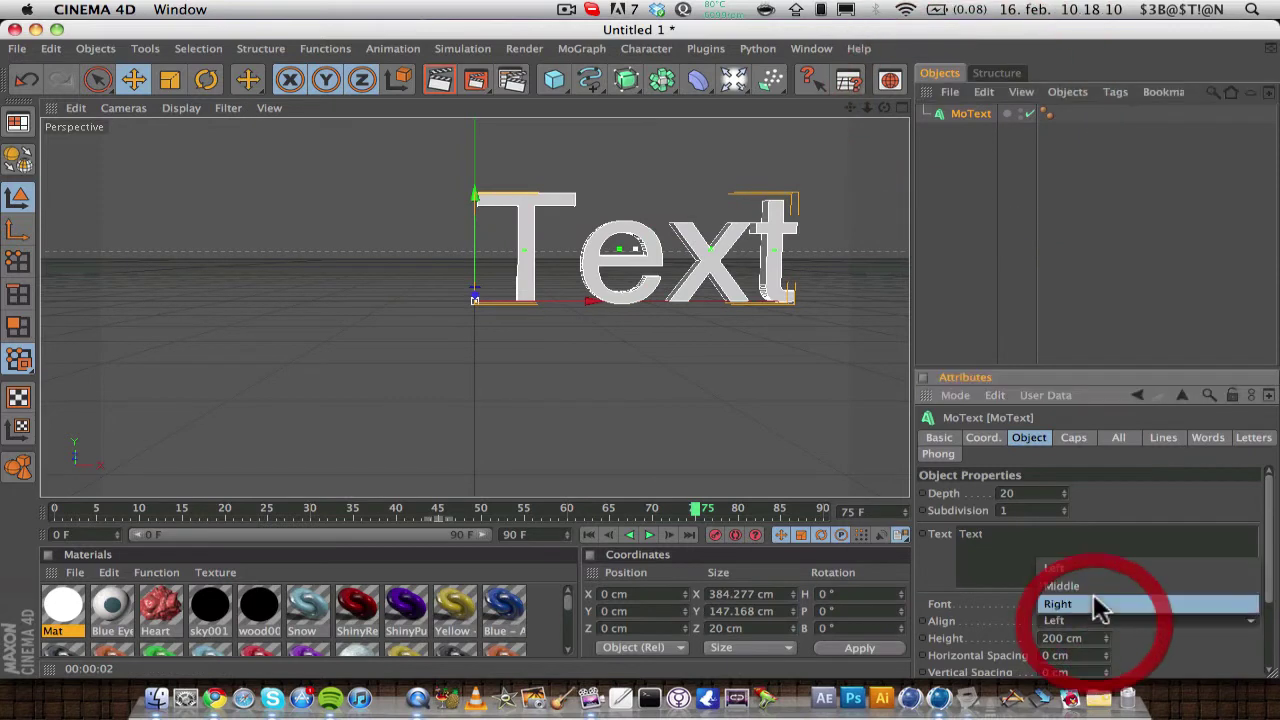
pyautogui.click(1095, 637)
# Step: Change the MoText wording to "Tut" and set its font to AmazObitaemOstrovFine
pyautogui.click(960, 535)
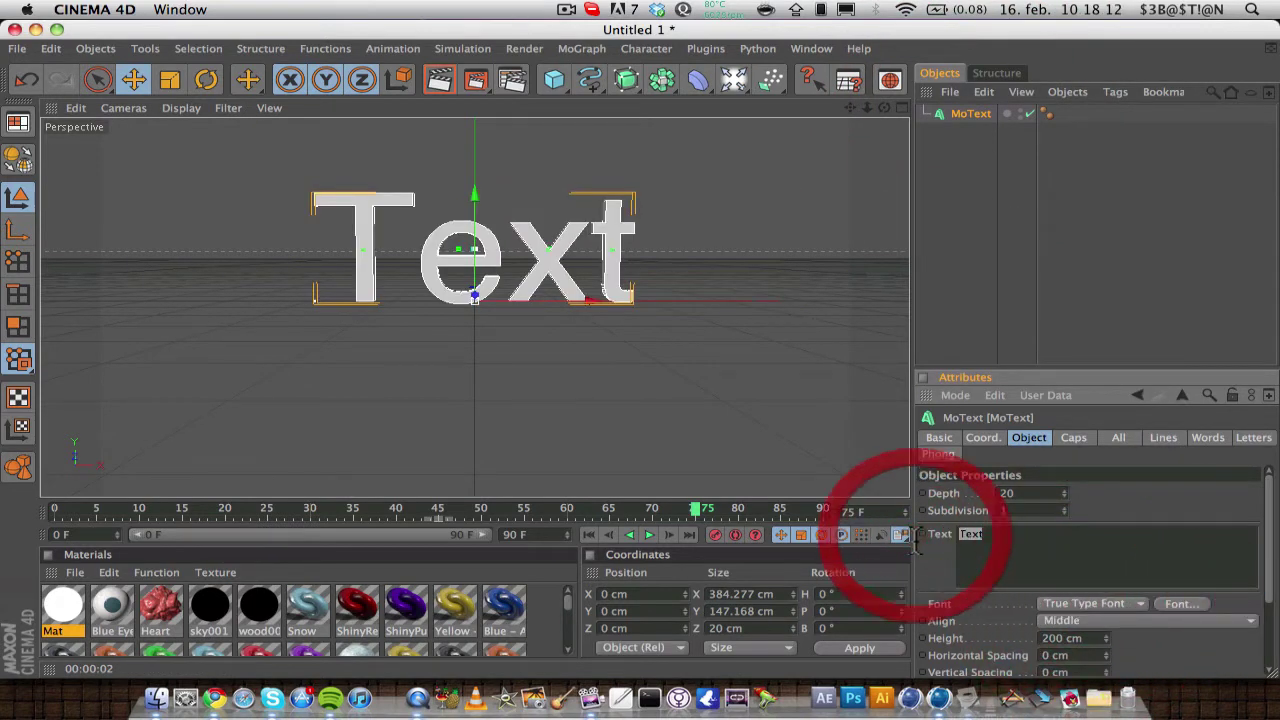
pyautogui.write('Tu')
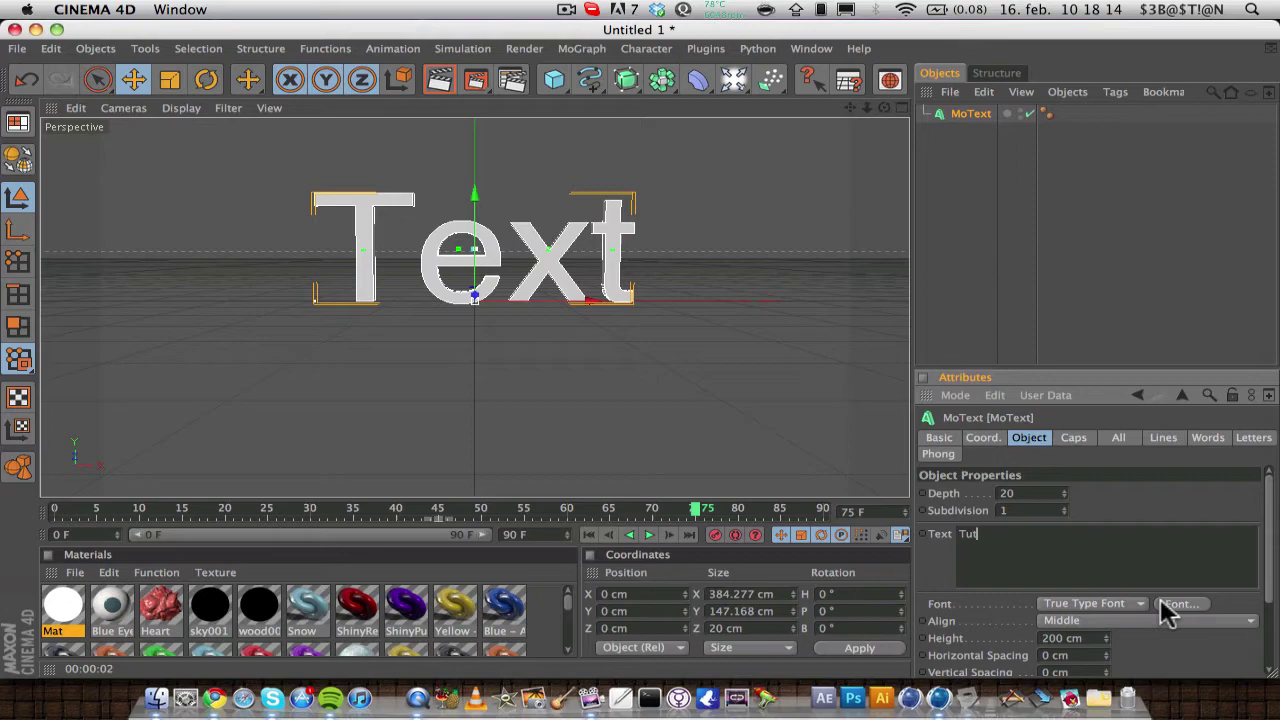
pyautogui.click(1165, 605)
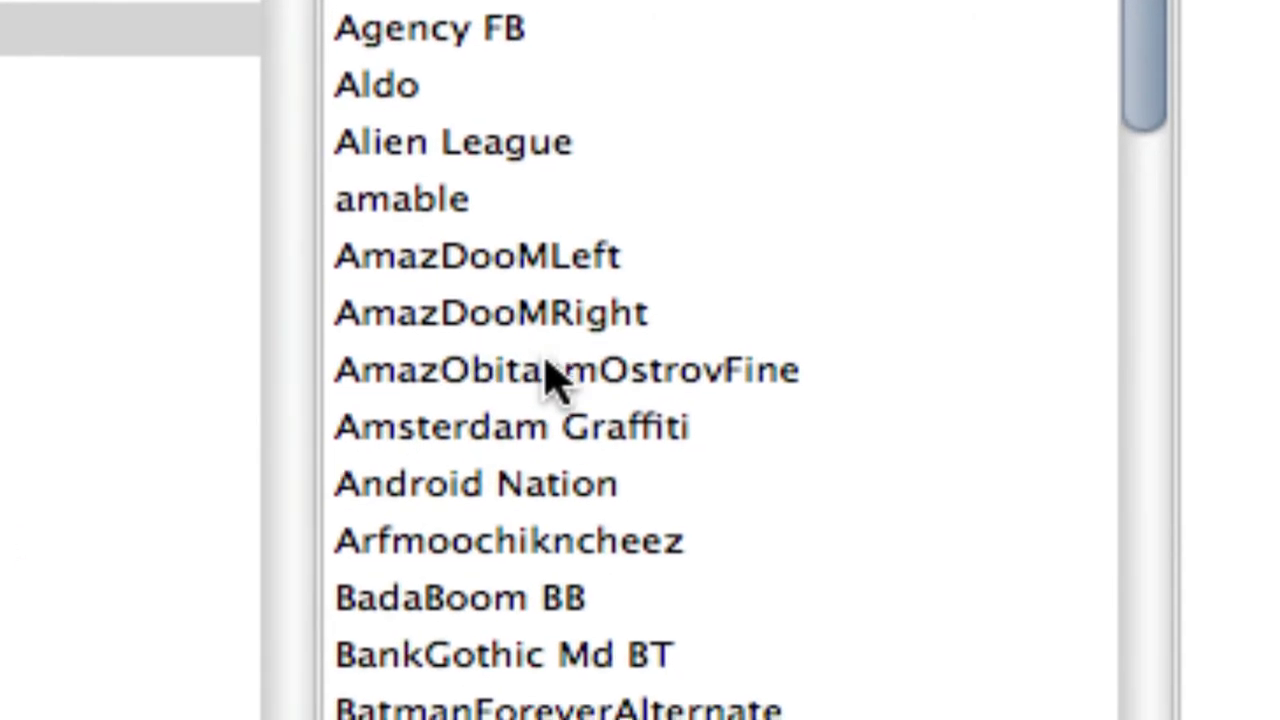
pyautogui.click(548, 366)
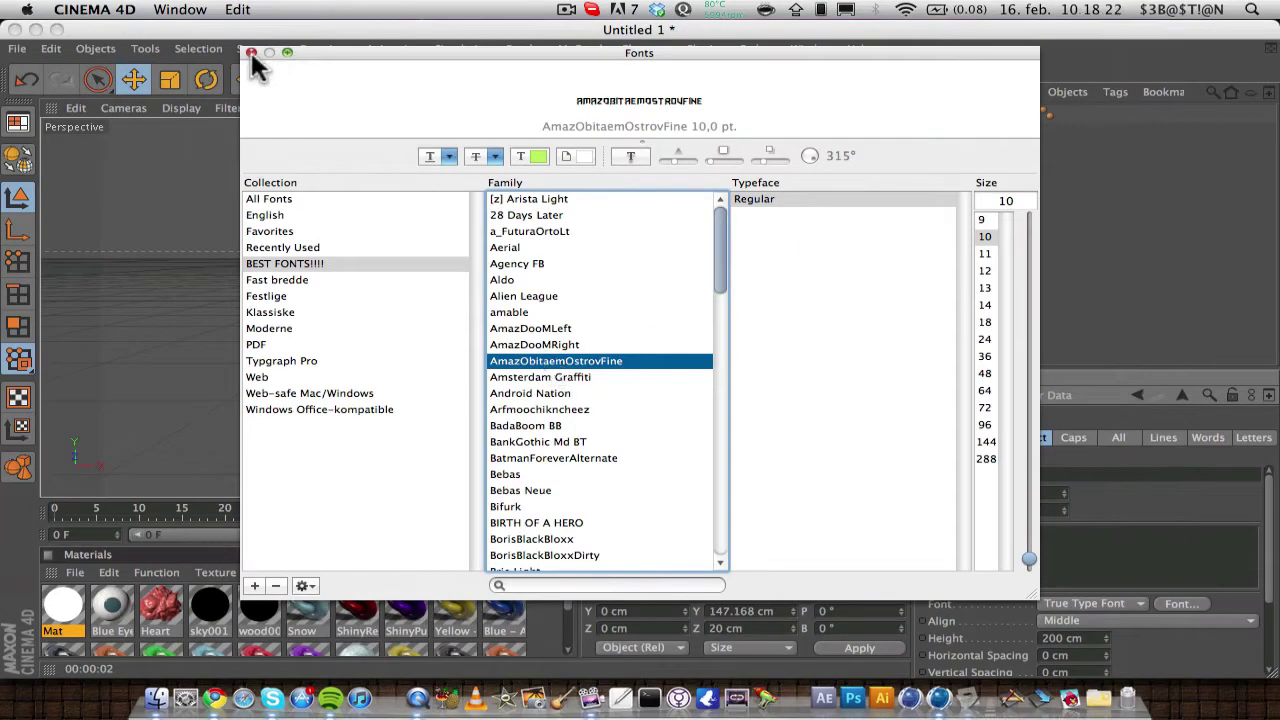
pyautogui.click(251, 52)
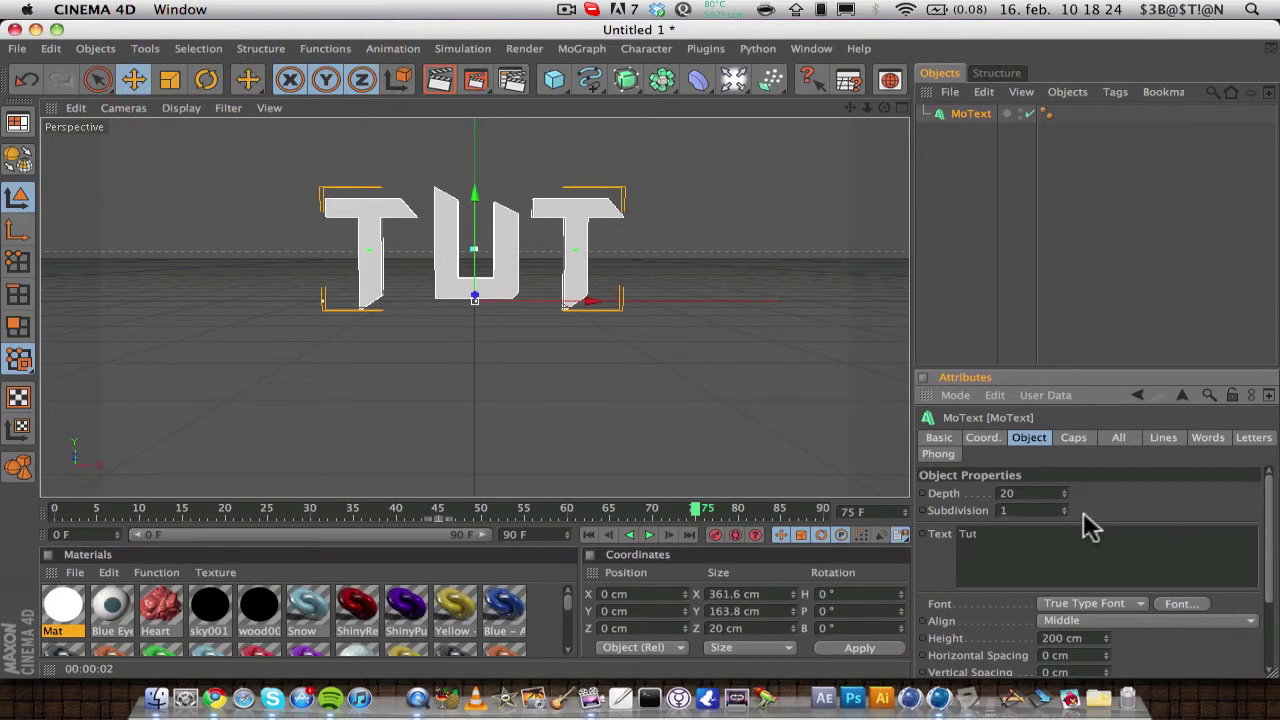
# Step: Set the text's depth to 40 and its start cap to Fillet Cap with 10 steps and a 10 cm radius
pyautogui.click(930, 494)
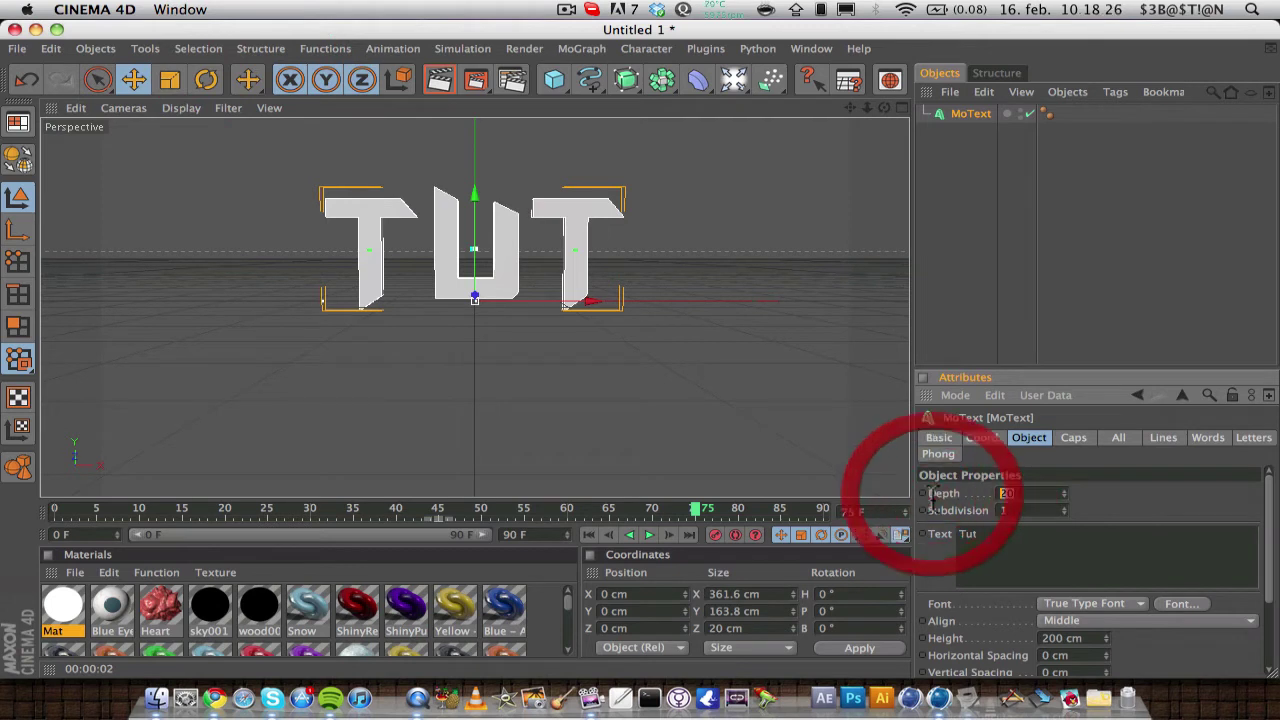
pyautogui.press('Return')
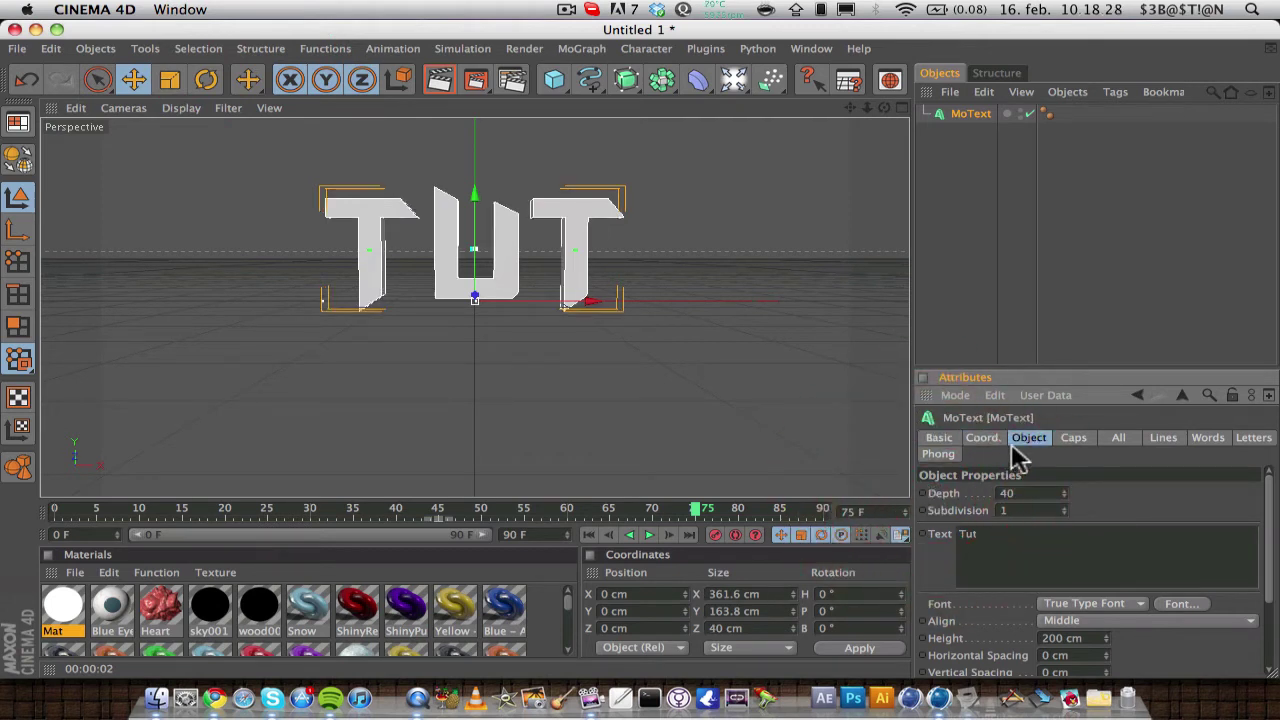
pyautogui.click(1085, 440)
pyautogui.click(1075, 494)
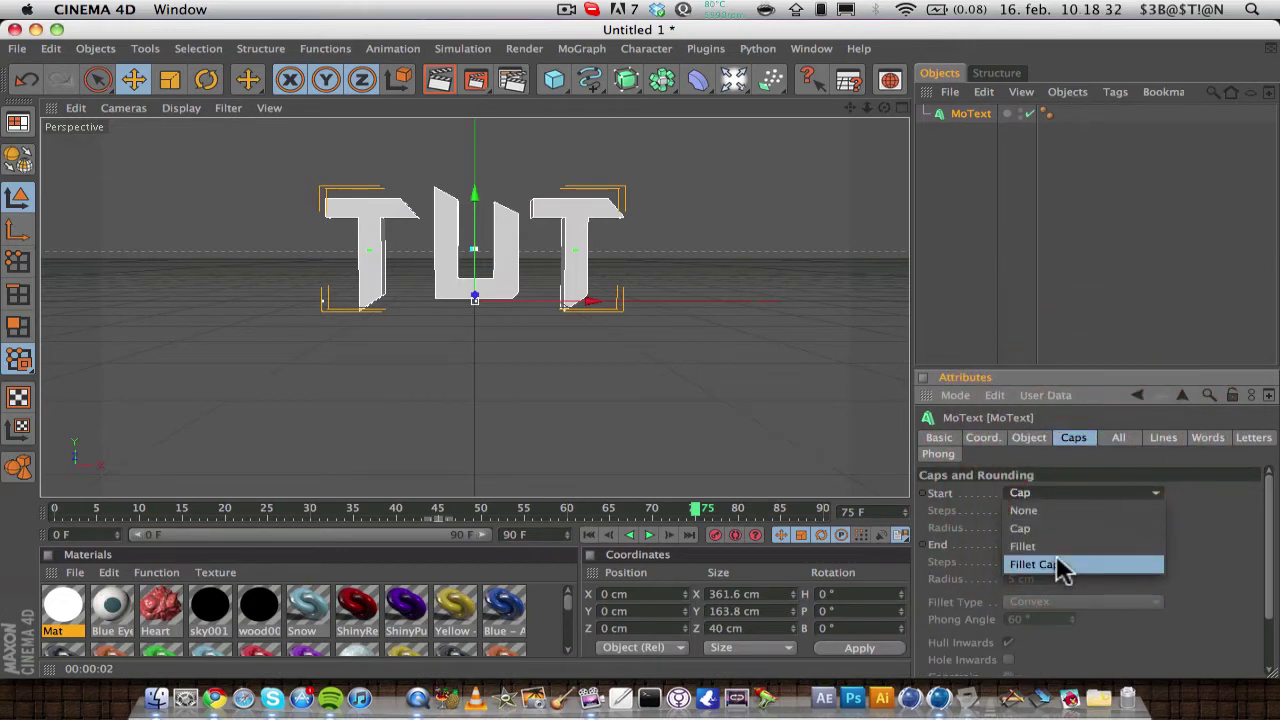
pyautogui.click(1060, 566)
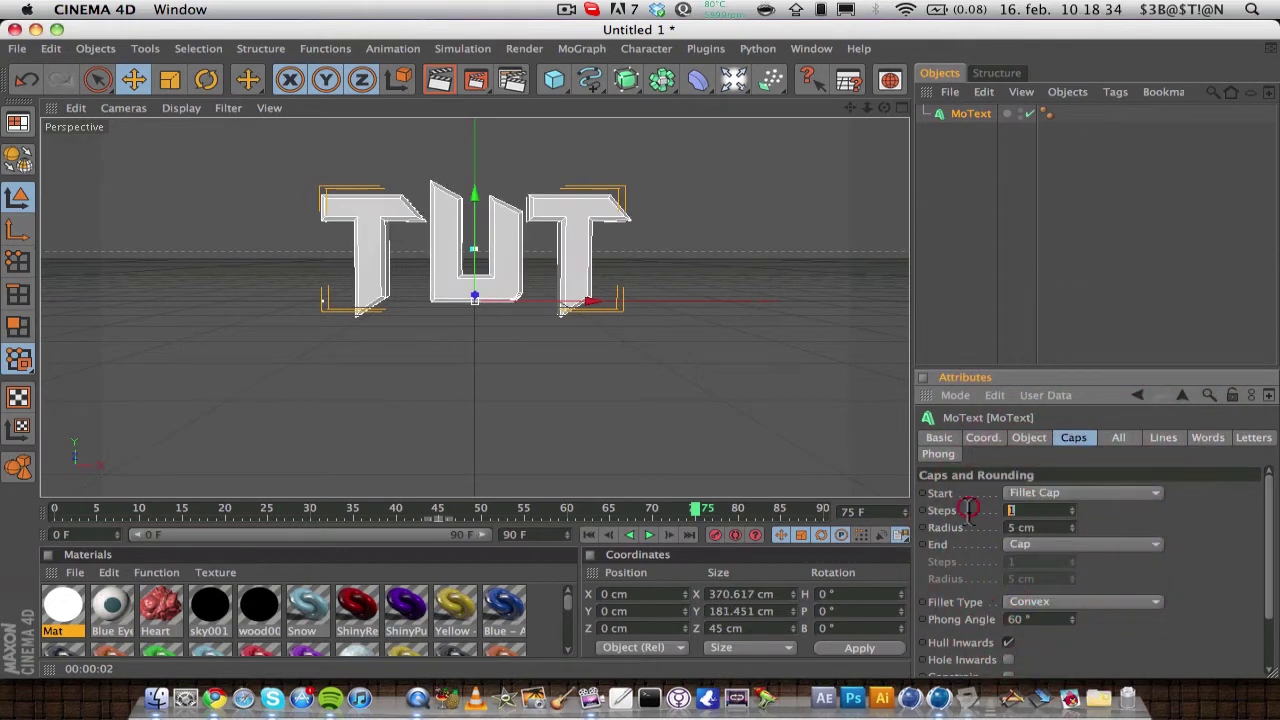
pyautogui.press('Return')
pyautogui.press('Tab')
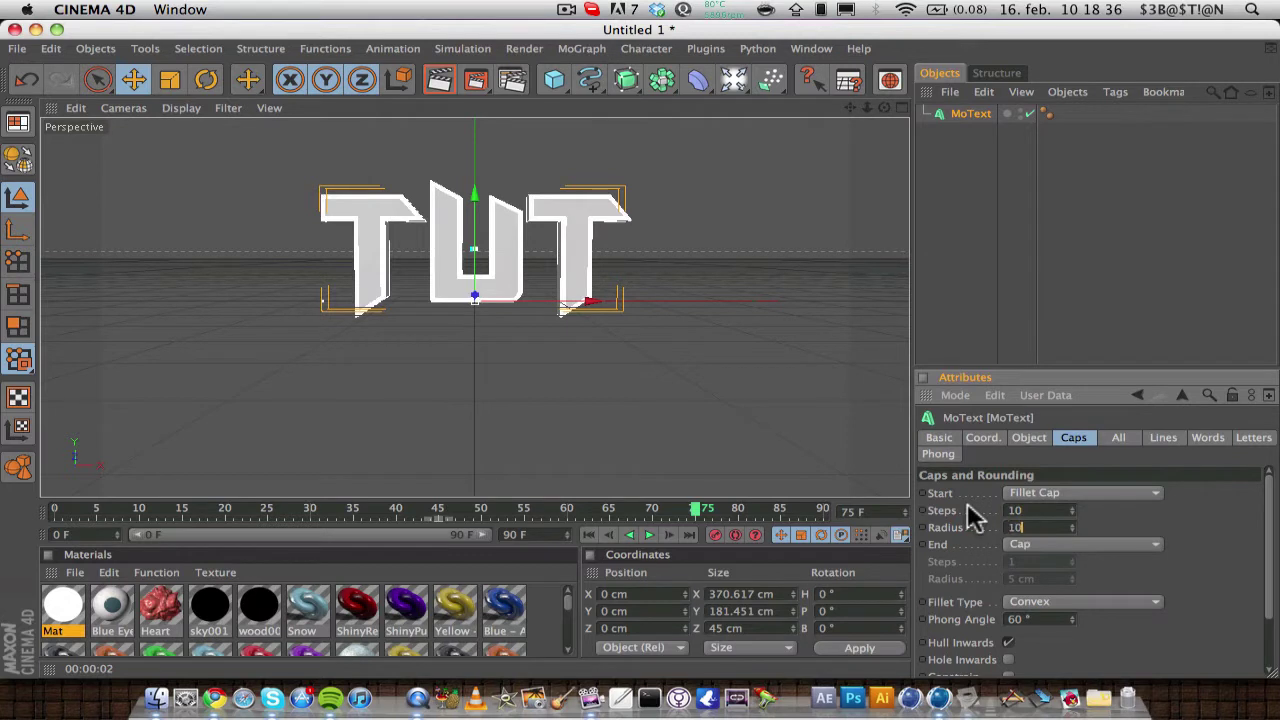
pyautogui.write('10')
pyautogui.press('Return')
# Step: Set the text's end cap to Fillet Cap and deselect the MoText object
pyautogui.click(1047, 553)
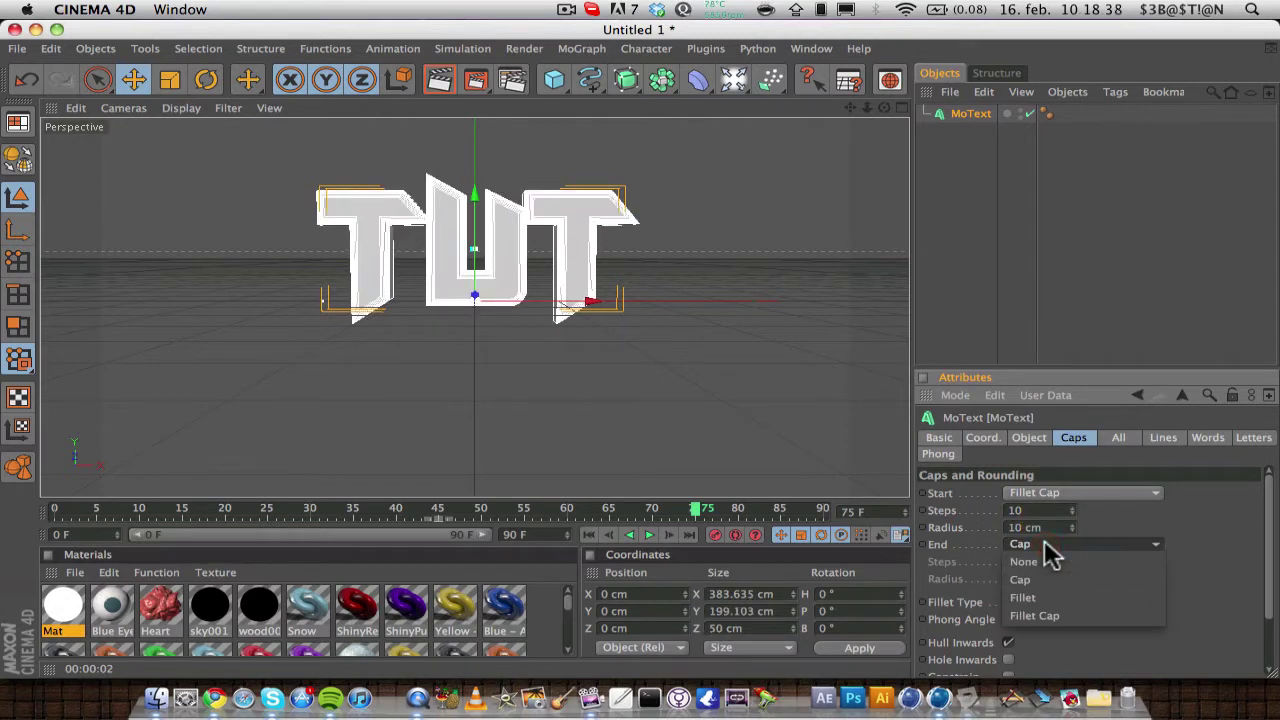
pyautogui.click(1038, 614)
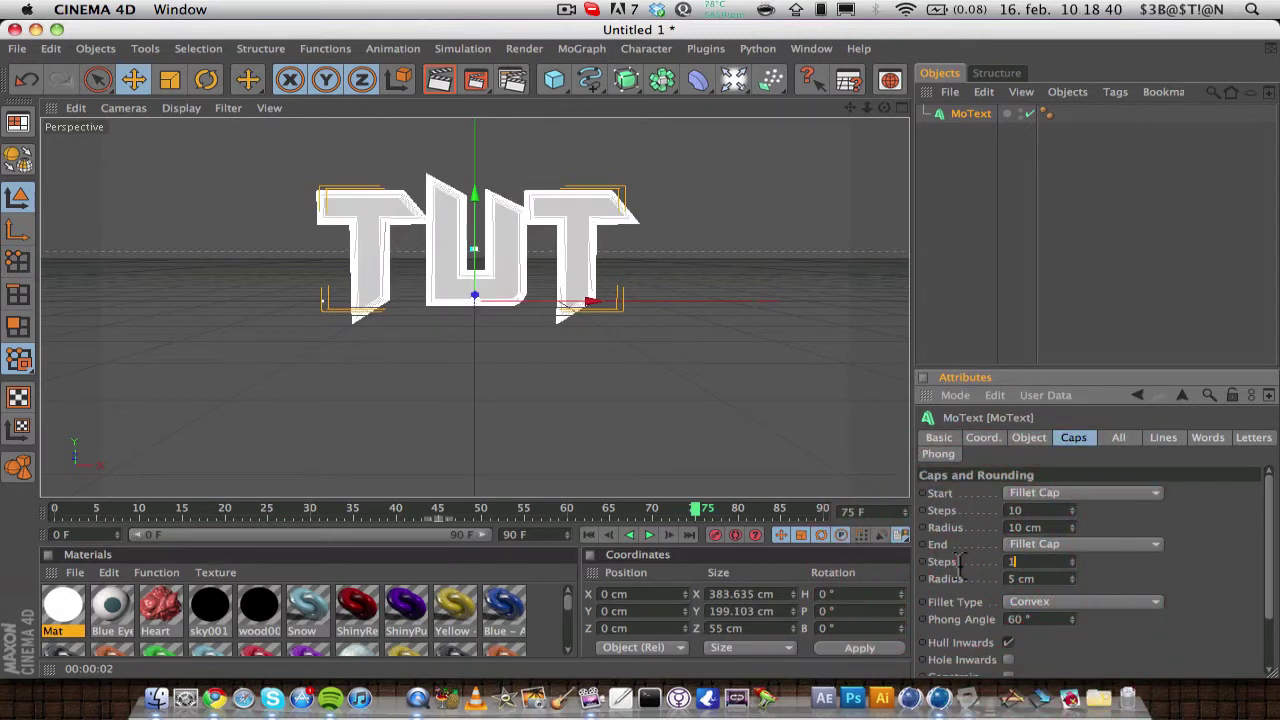
pyautogui.click(980, 288)
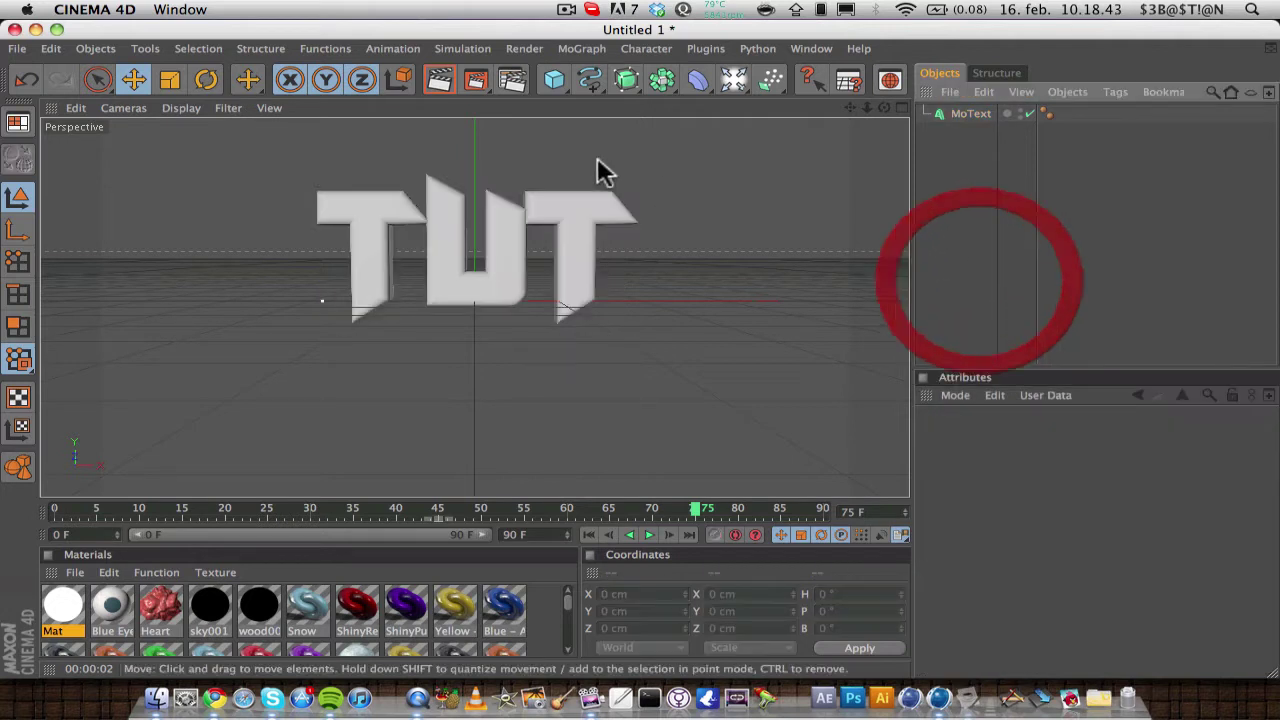
# Step: Create a new material with a pure black color and turn off its Specular channel
pyautogui.doubleClick(545, 620)
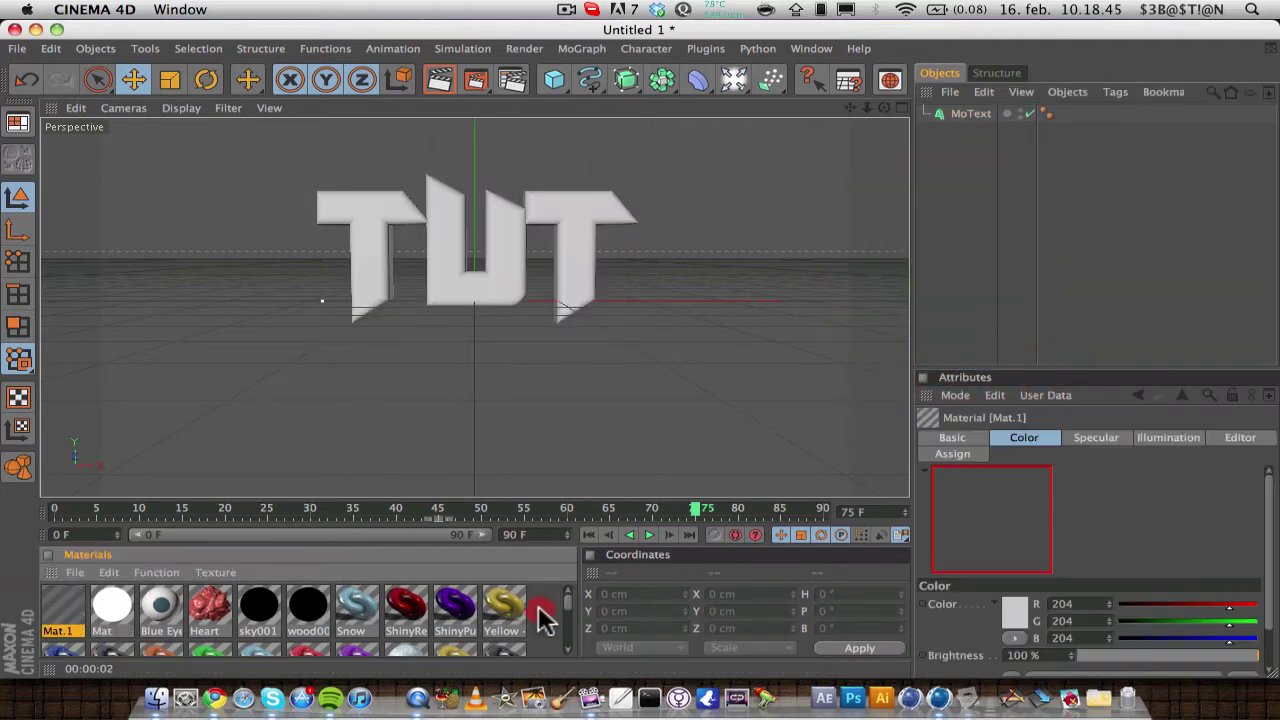
pyautogui.doubleClick(60, 606)
pyautogui.click(325, 311)
pyautogui.click(550, 195)
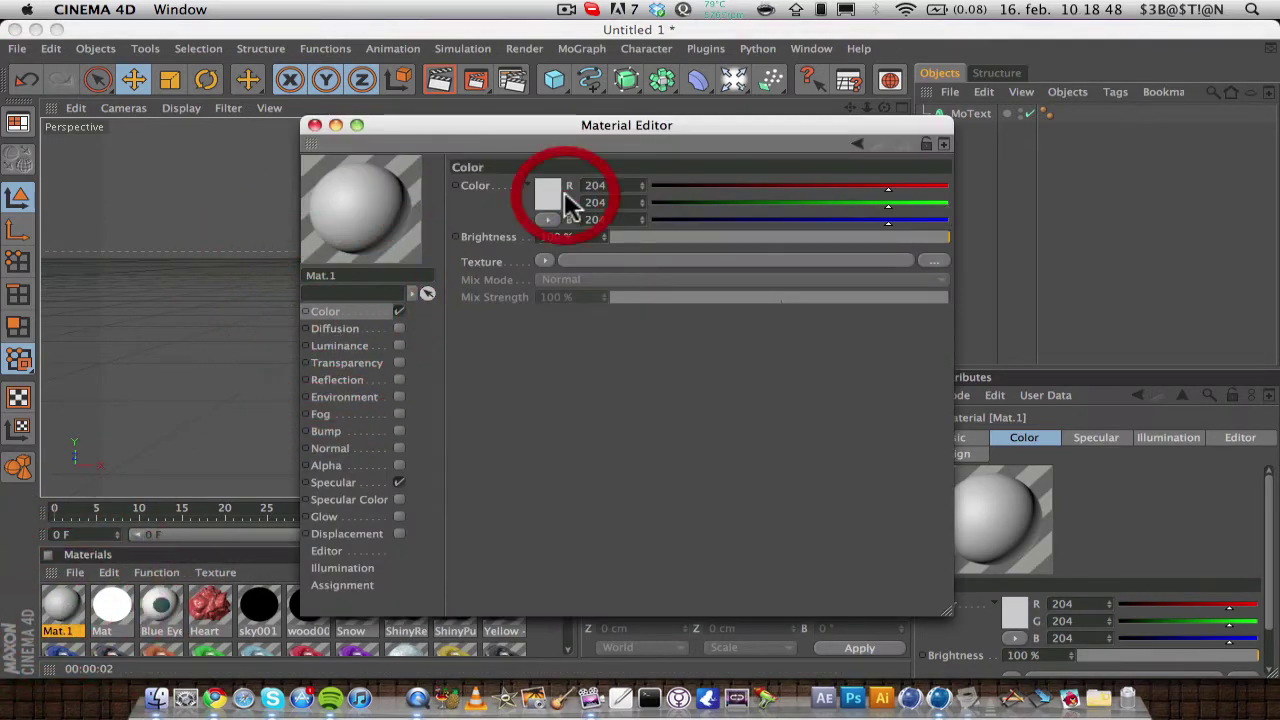
pyautogui.moveTo(560, 205); pyautogui.dragTo(157, 486)
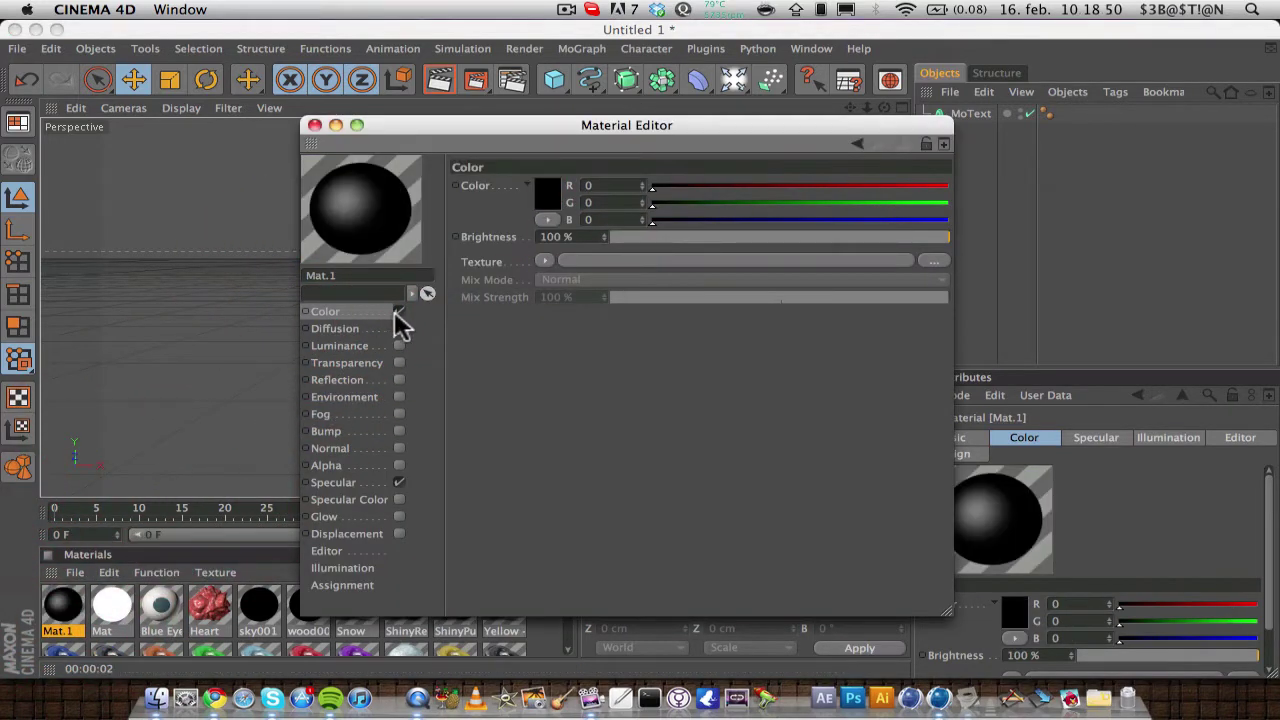
pyautogui.click(399, 483)
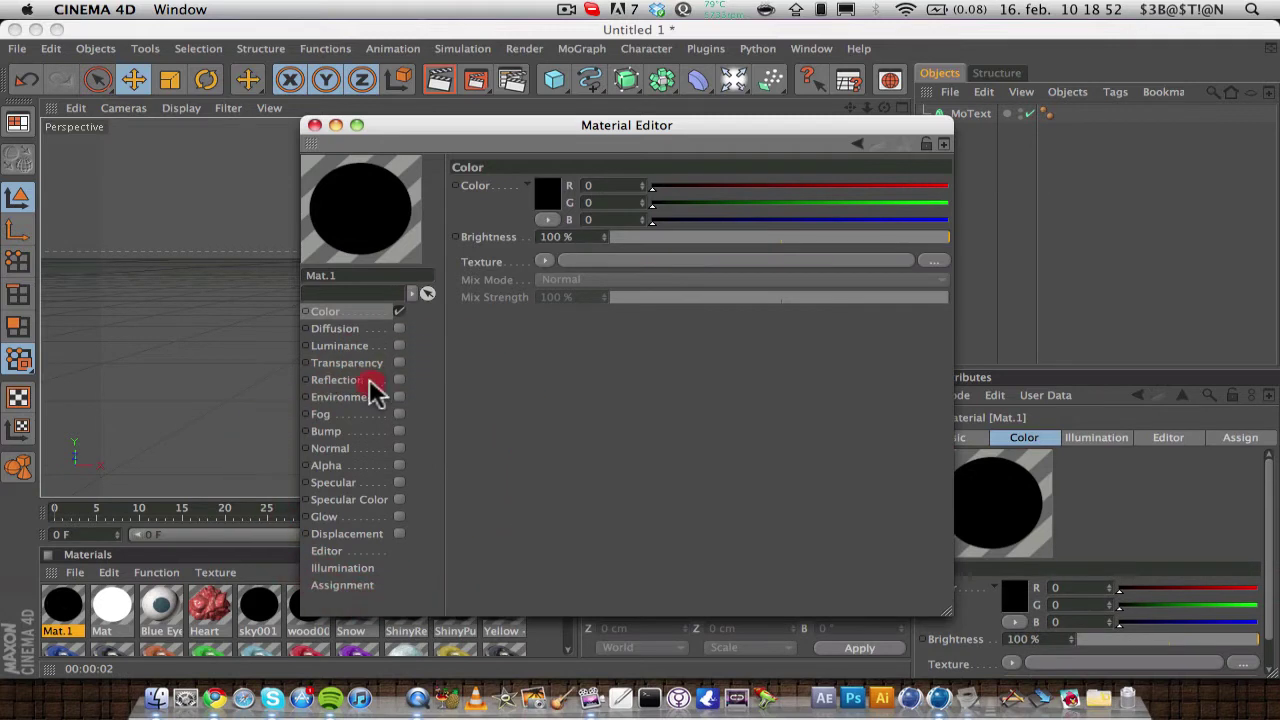
# Step: Enable the material's Reflection channel at 30% brightness with a Fresnel texture at 40% mix strength, and close the Material Editor
pyautogui.click(369, 381)
pyautogui.click(399, 380)
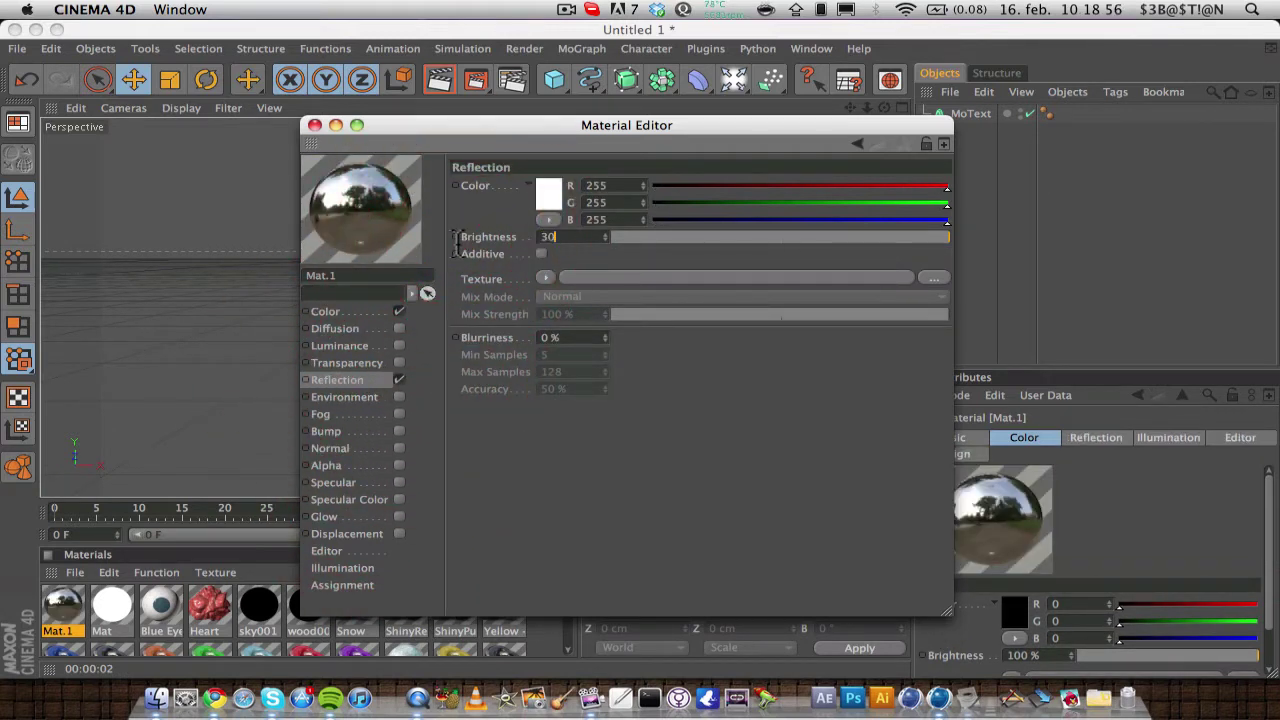
pyautogui.write('30')
pyautogui.press('Return')
pyautogui.click(540, 279)
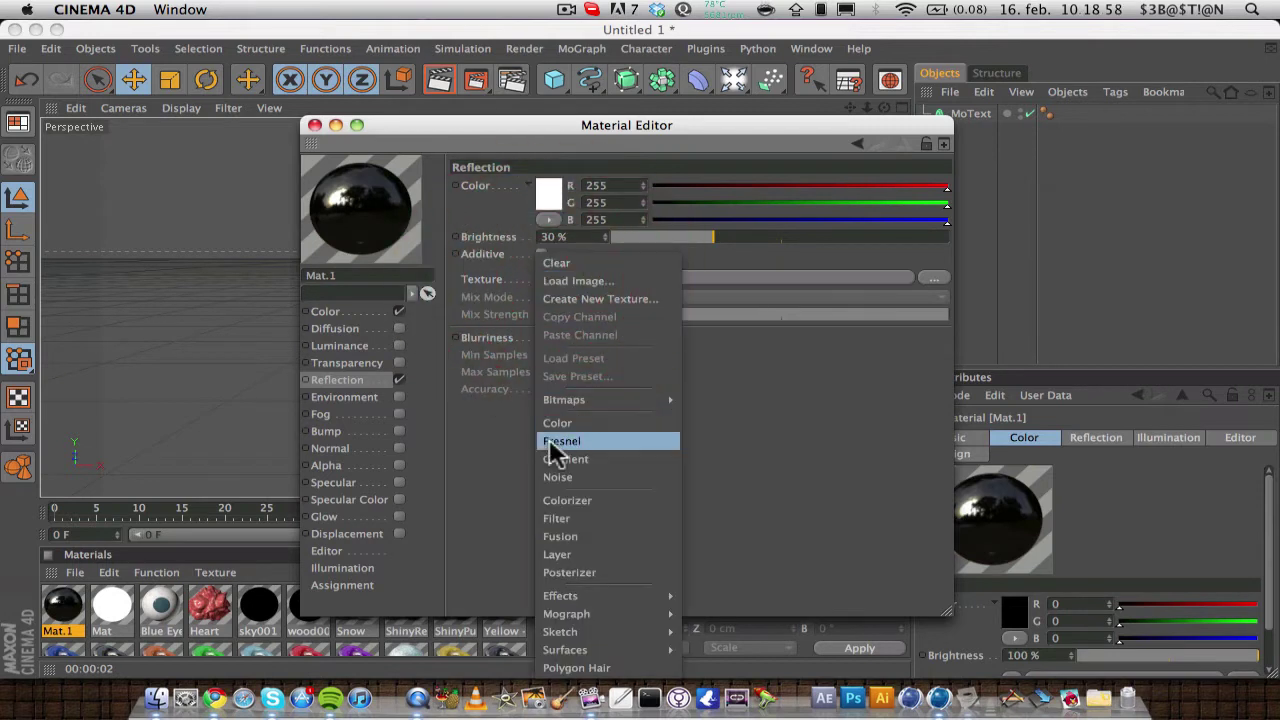
pyautogui.press('Escape')
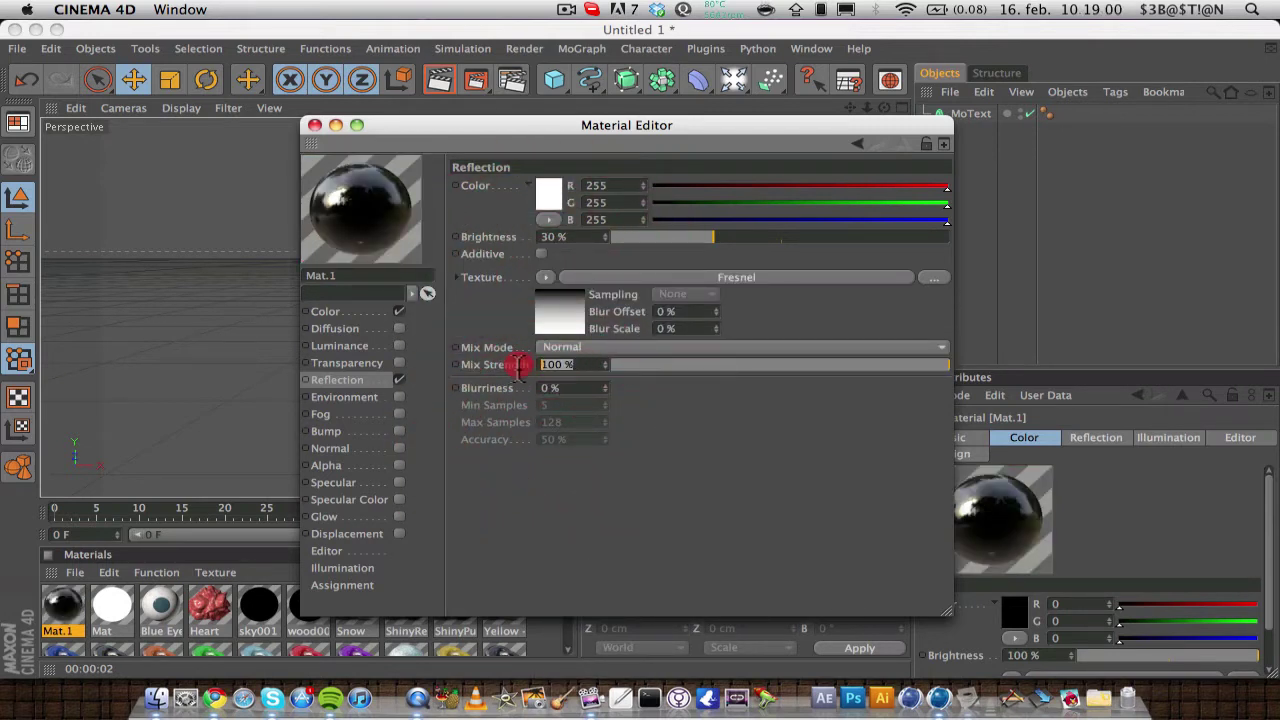
pyautogui.write('40')
pyautogui.press('Return')
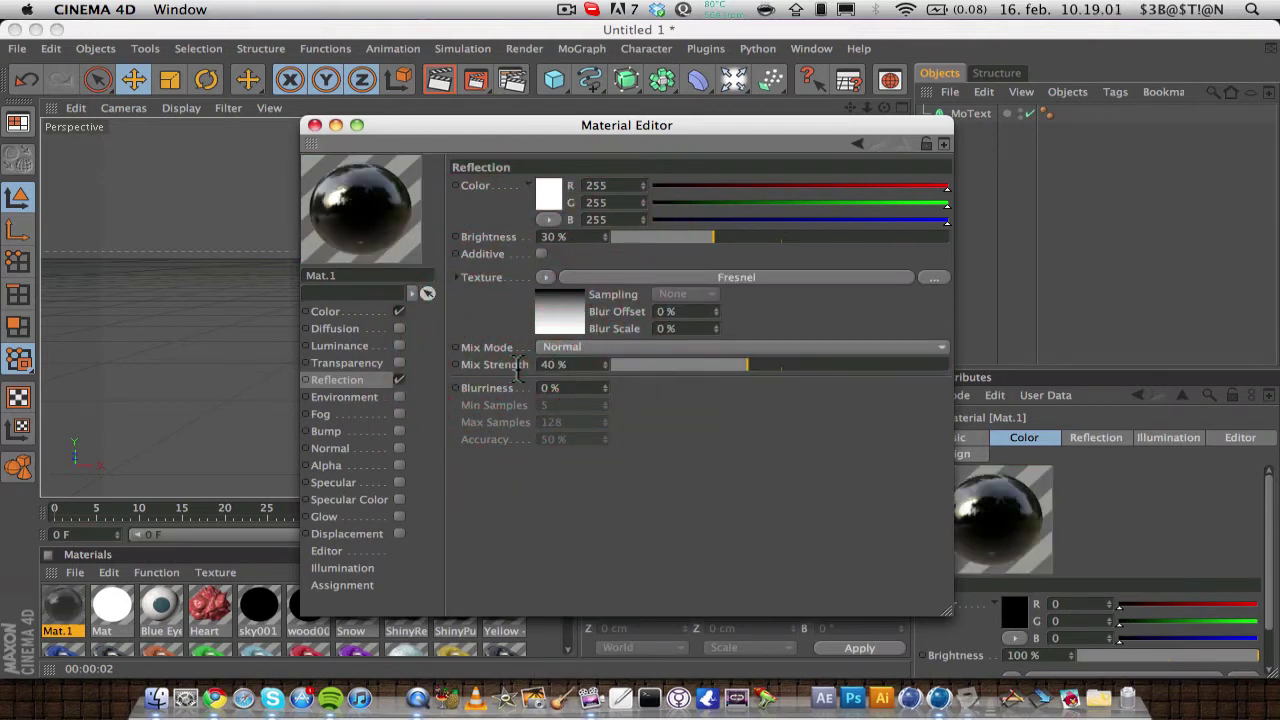
pyautogui.click(314, 125)
# Step: Apply the black reflective material to the MoText object and render the perspective view as a preview
pyautogui.moveTo(345, 287); pyautogui.dragTo(455, 252)
pyautogui.hotkey('ctrl', 'r')
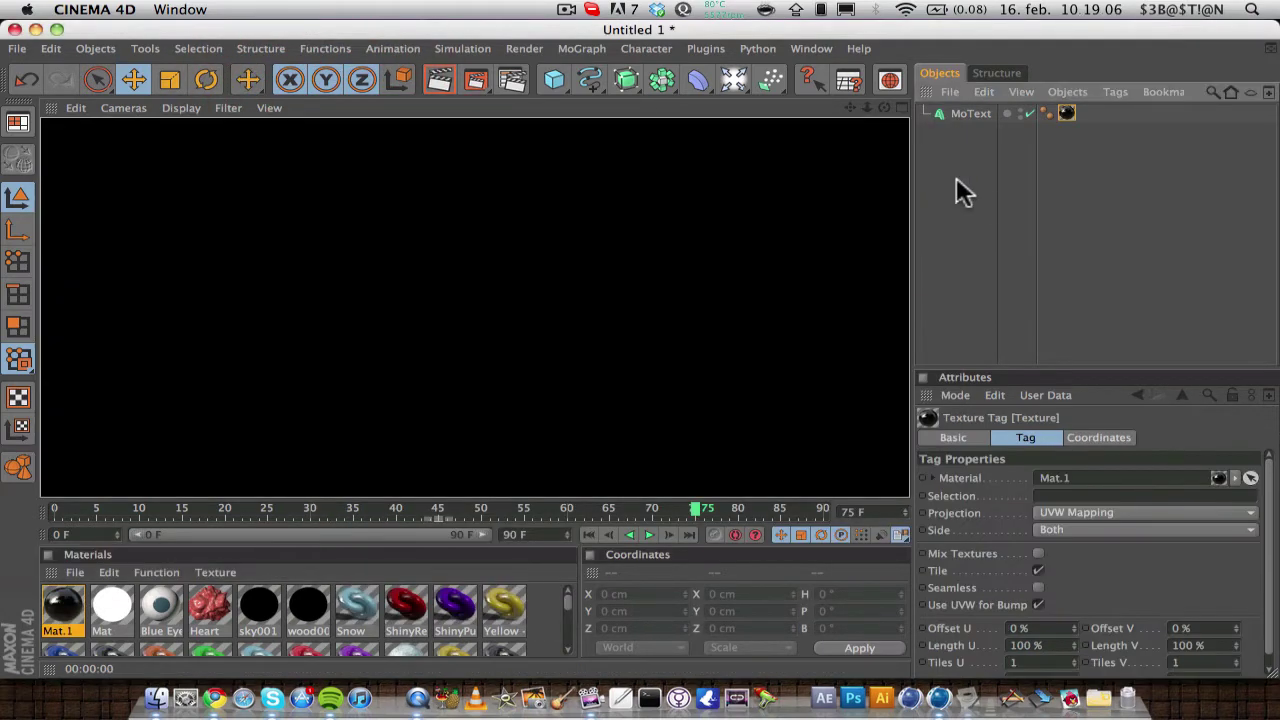
pyautogui.click(983, 198)
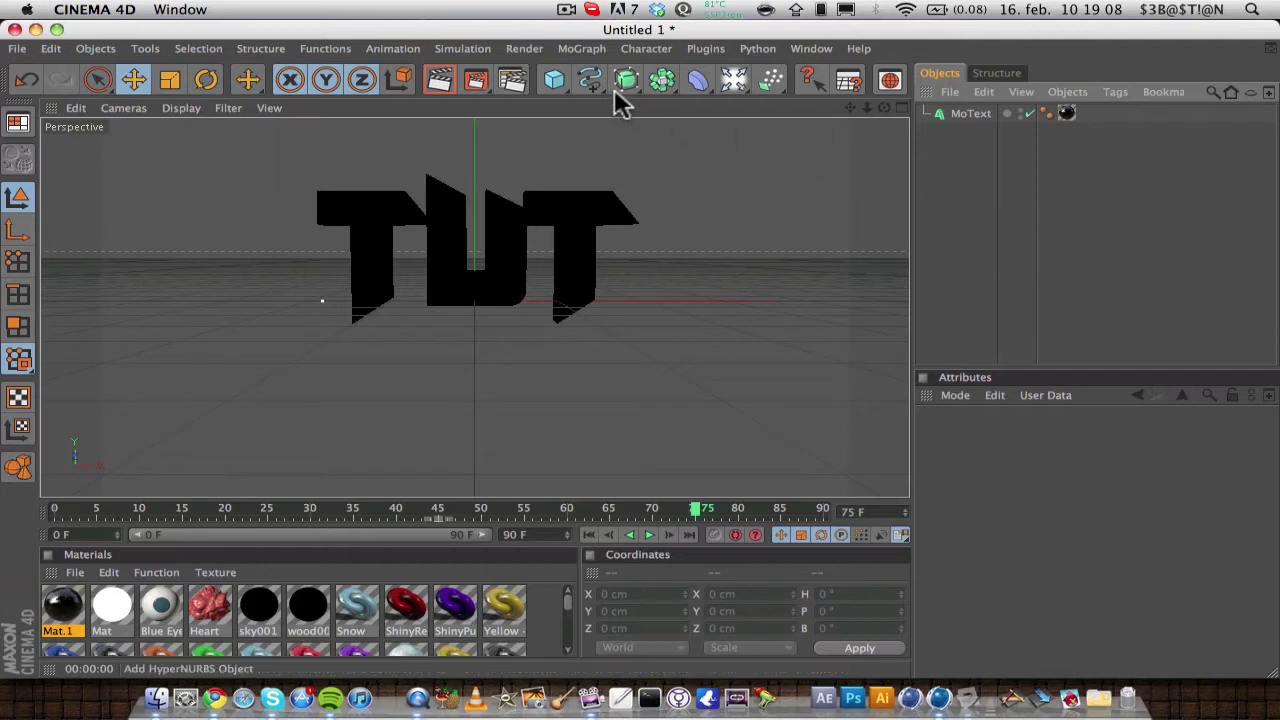
# Step: Add a Plane object to the scene and set its pitch rotation to 45°
pyautogui.click(553, 83)
pyautogui.click(720, 126)
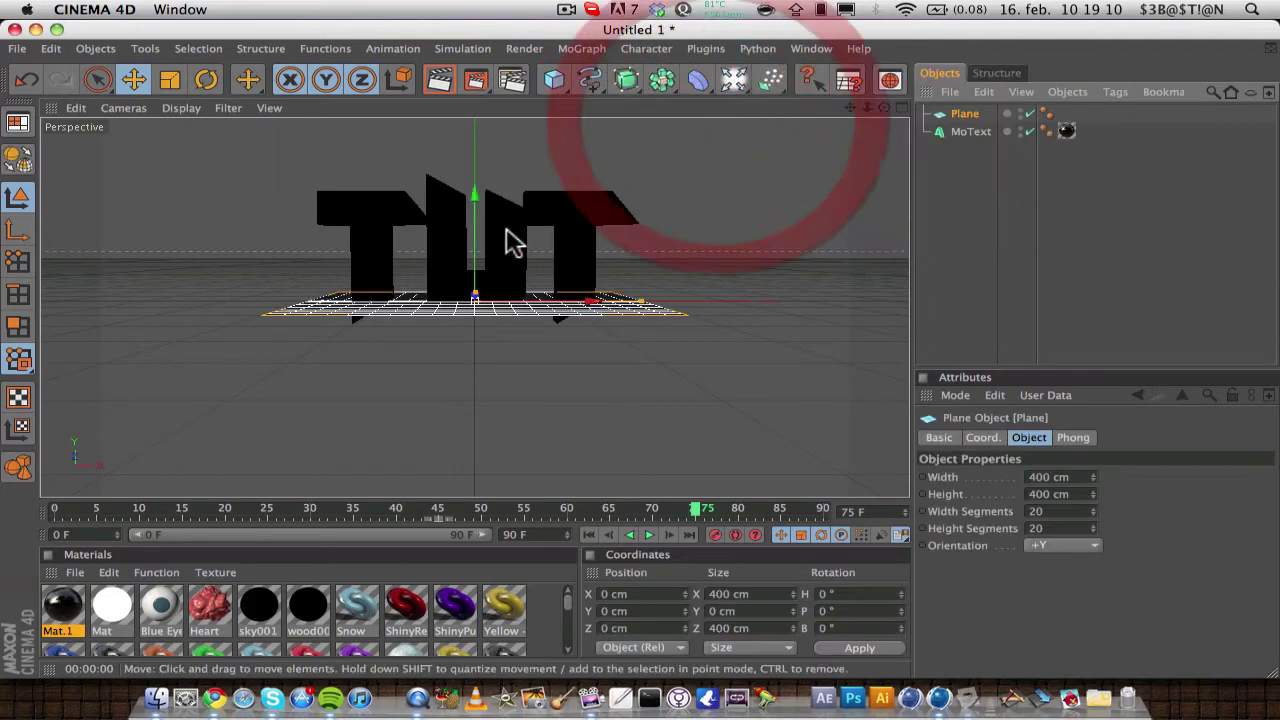
pyautogui.click(200, 80)
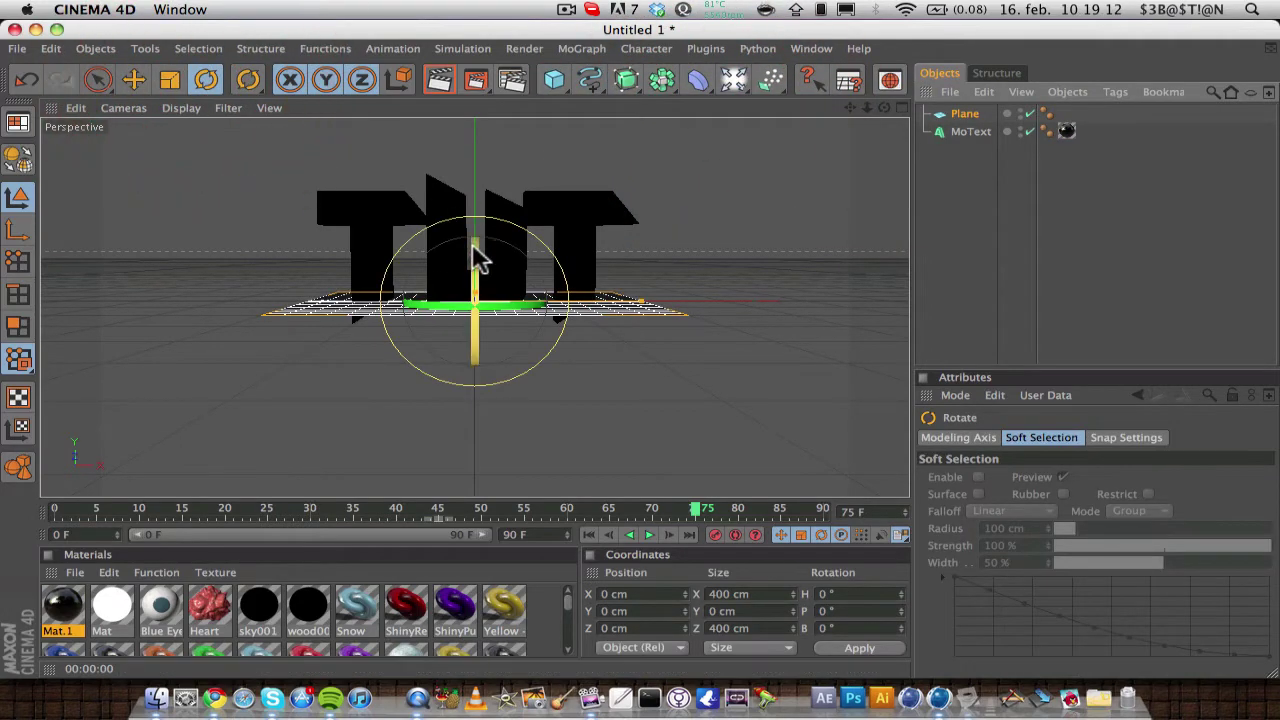
pyautogui.moveTo(471, 255); pyautogui.dragTo(477, 305)
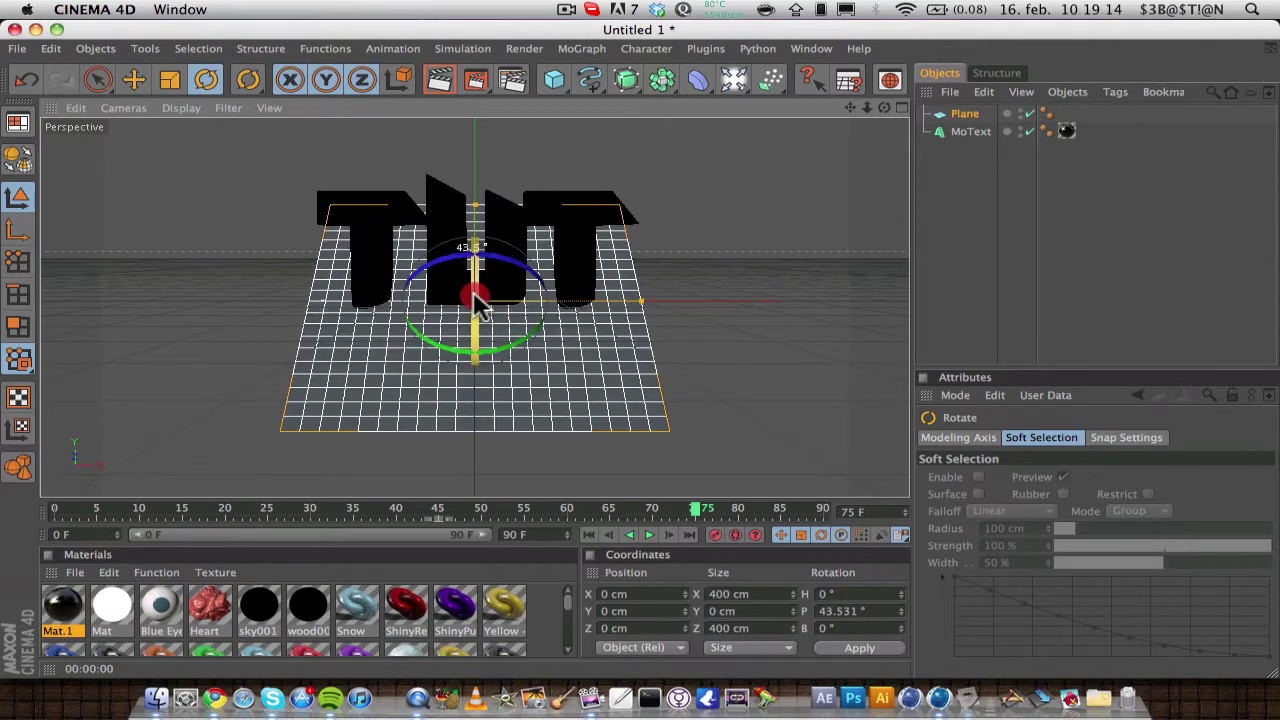
pyautogui.click(825, 611)
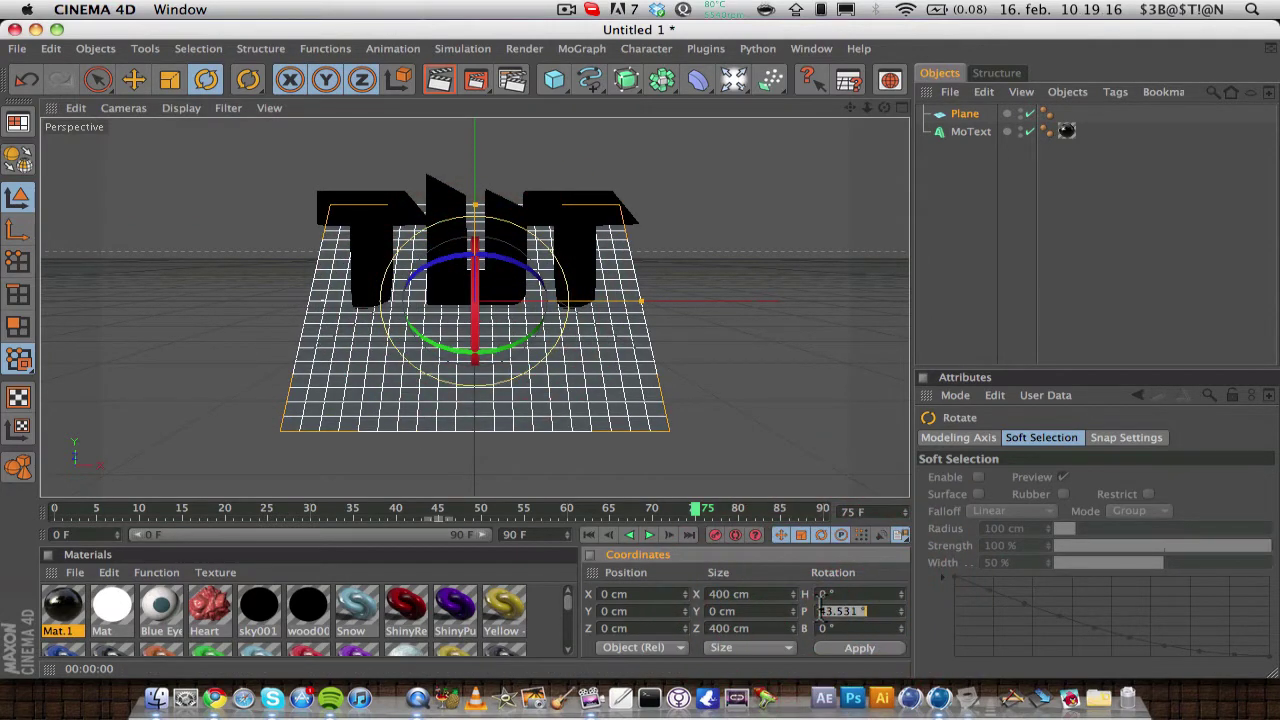
pyautogui.write('45')
pyautogui.press('Return')
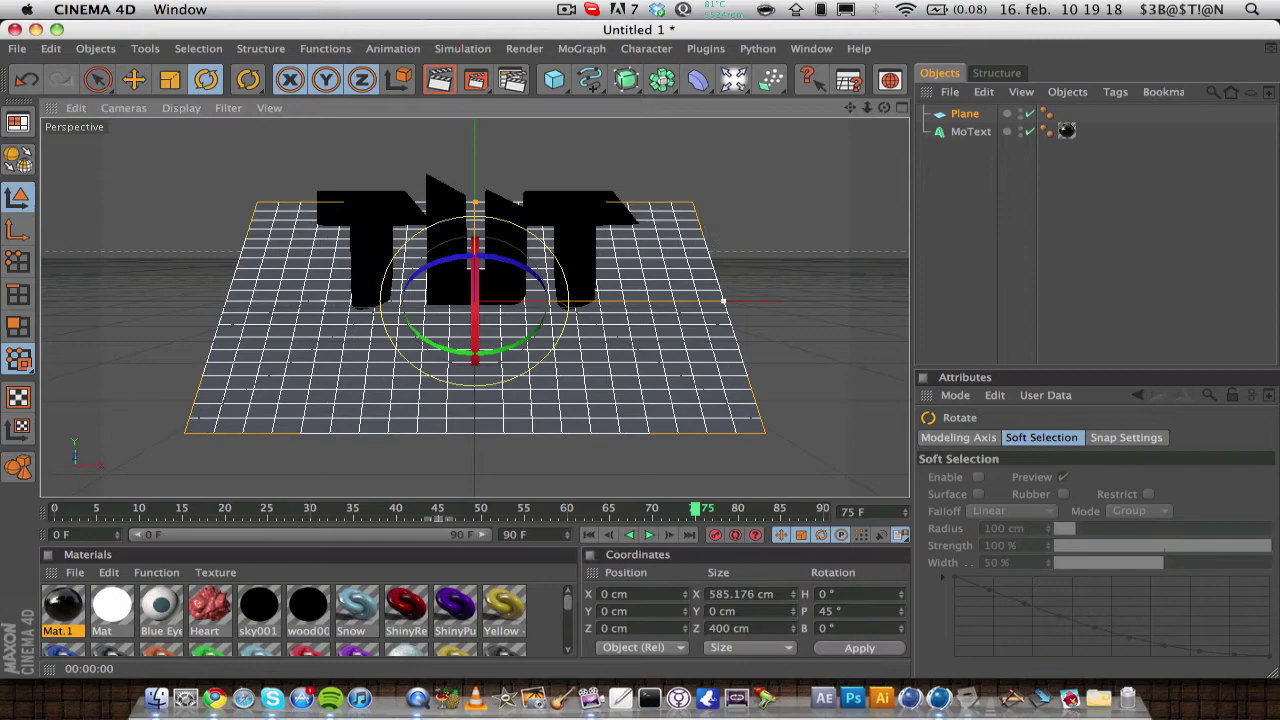
# Step: Widen the plane to about 655 cm along X and move it to about Y 401 cm, Z -401 cm
pyautogui.moveTo(688, 594); pyautogui.dragTo(688, 560)
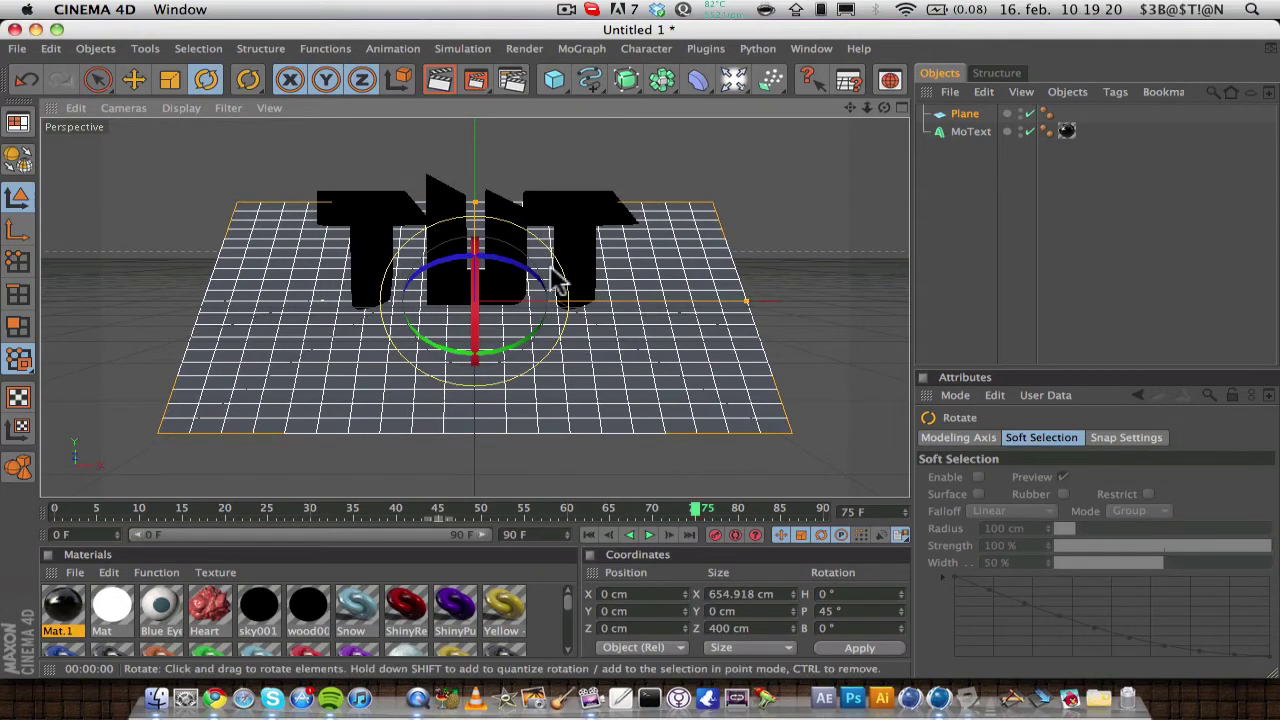
pyautogui.click(136, 80)
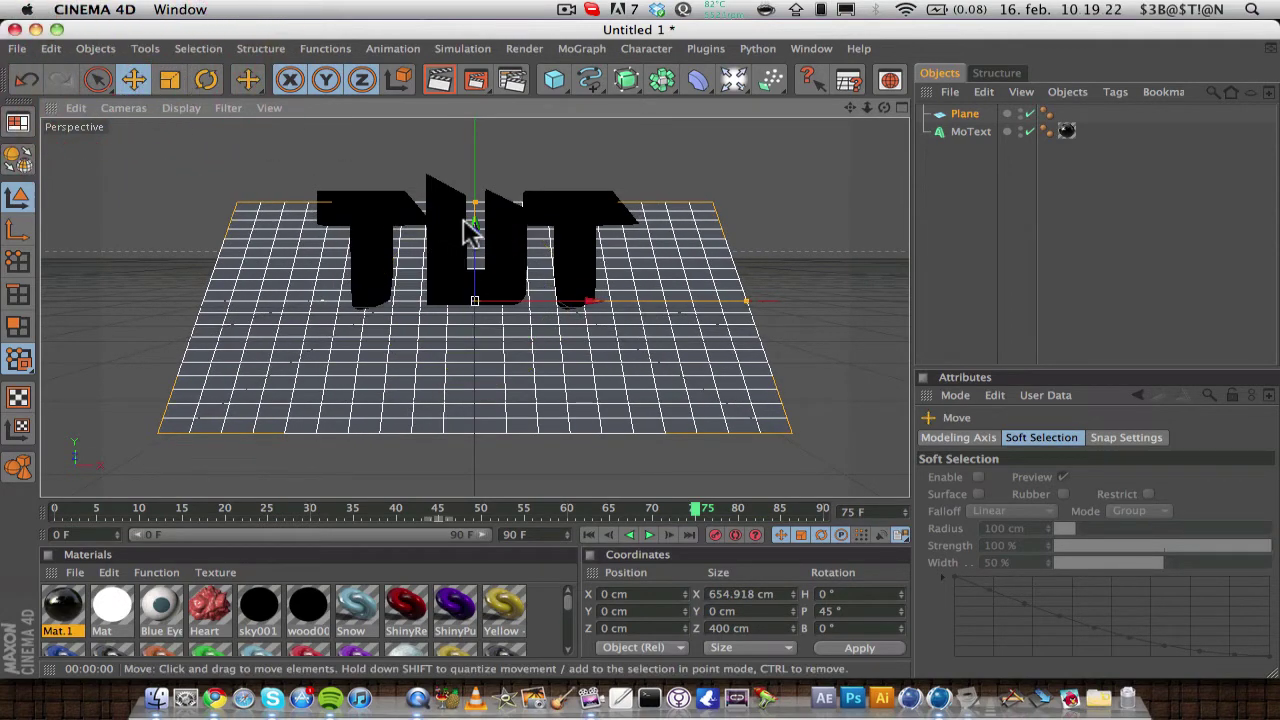
pyautogui.moveTo(470, 232)
pyautogui.mouseDown()
pyautogui.moveTo(470, 120)
pyautogui.moveTo(466, 219)
pyautogui.mouseUp()
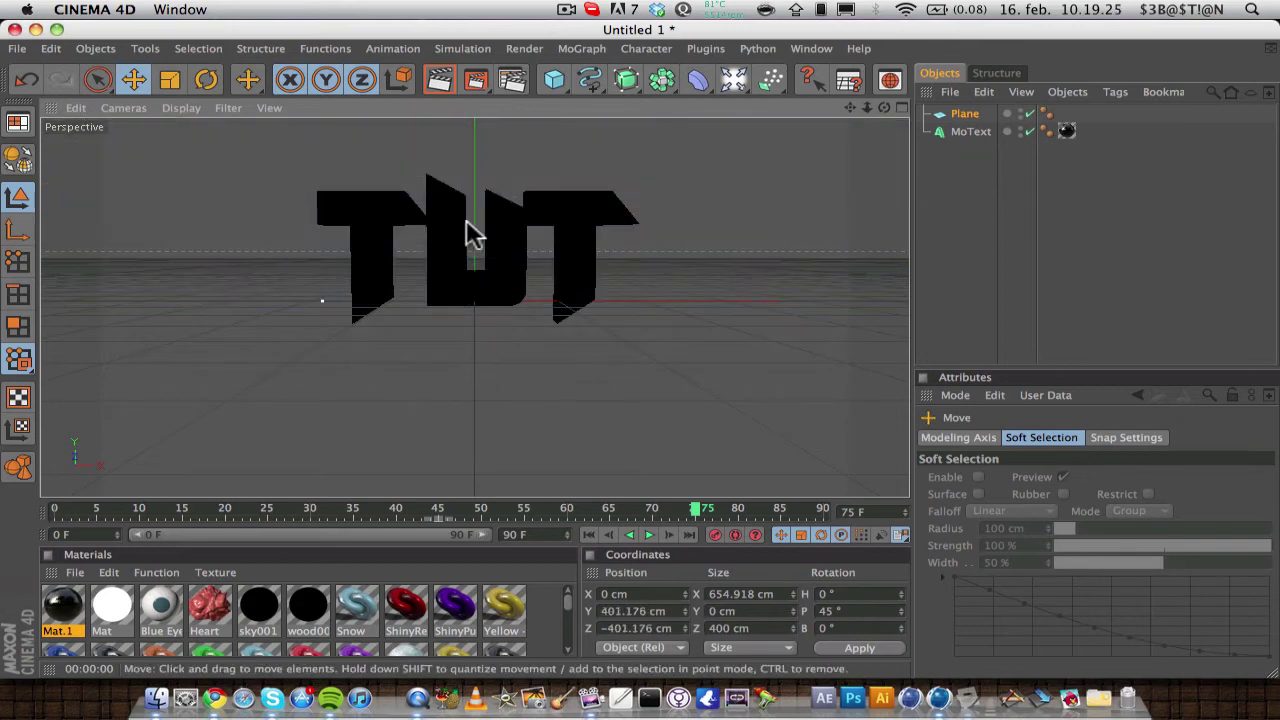
# Step: Create a new material, enable its Luminance channel with white at 100% brightness, and close the Material Editor
pyautogui.doubleClick(532, 606)
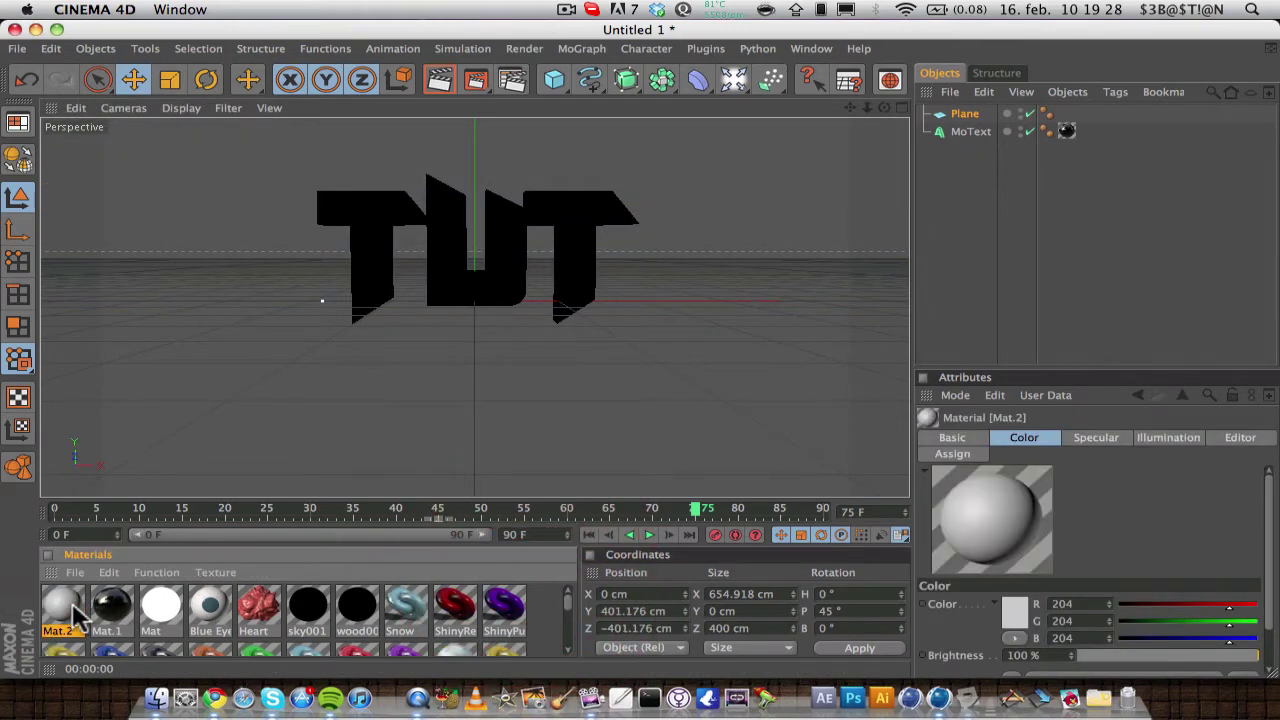
pyautogui.doubleClick(62, 605)
pyautogui.click(330, 311)
pyautogui.click(358, 345)
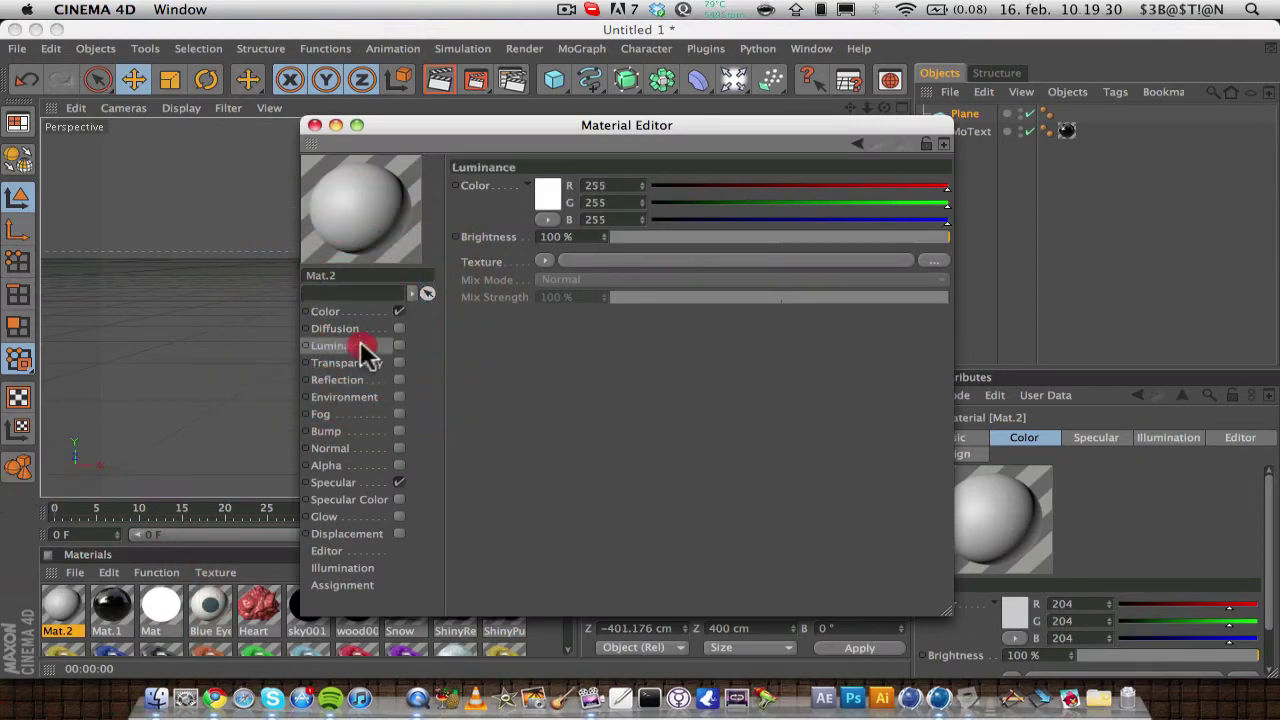
pyautogui.click(400, 345)
pyautogui.click(314, 125)
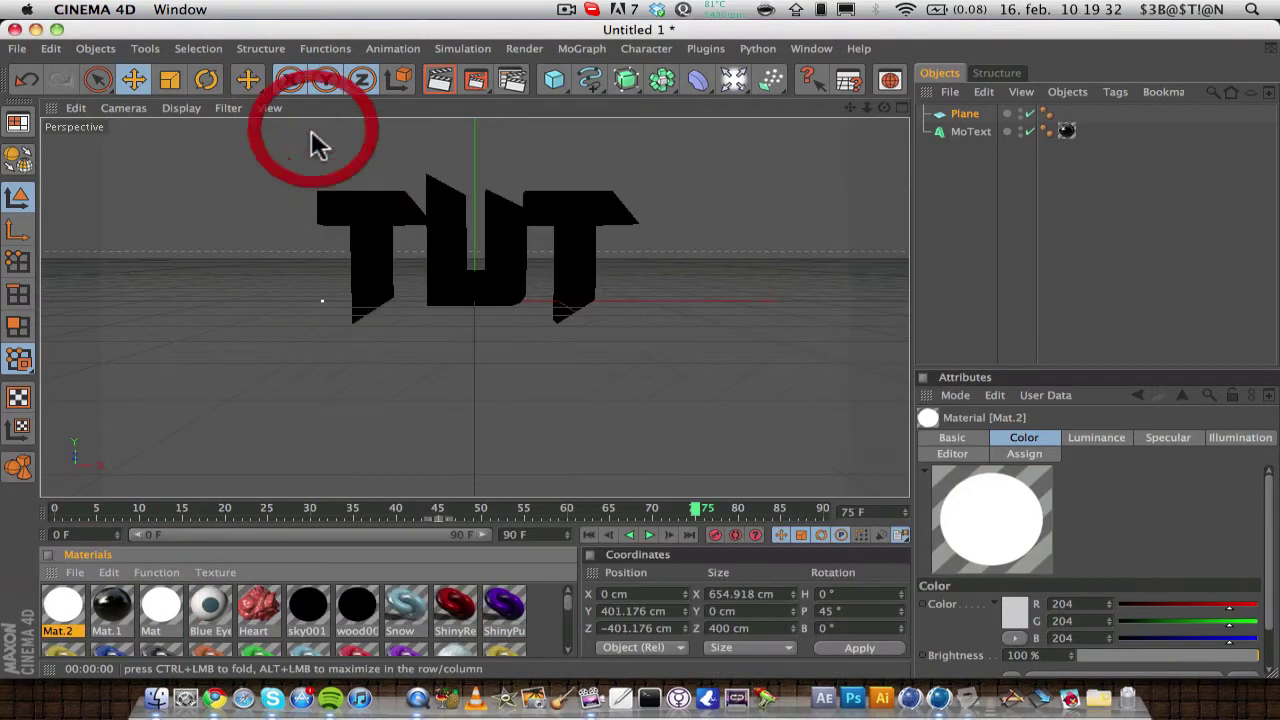
# Step: Apply the luminous white material to the Plane and render the perspective view as a preview
pyautogui.moveTo(85, 608); pyautogui.dragTo(945, 115)
pyautogui.click(443, 85)
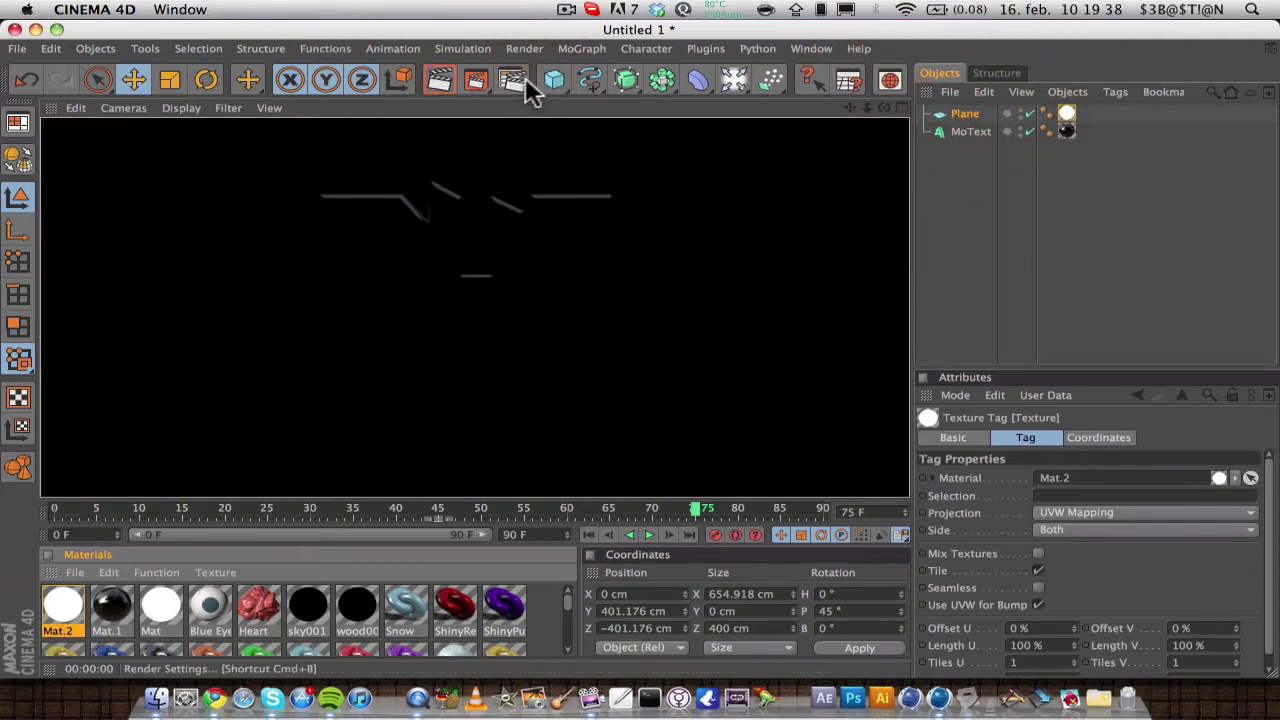
pyautogui.click(948, 272)
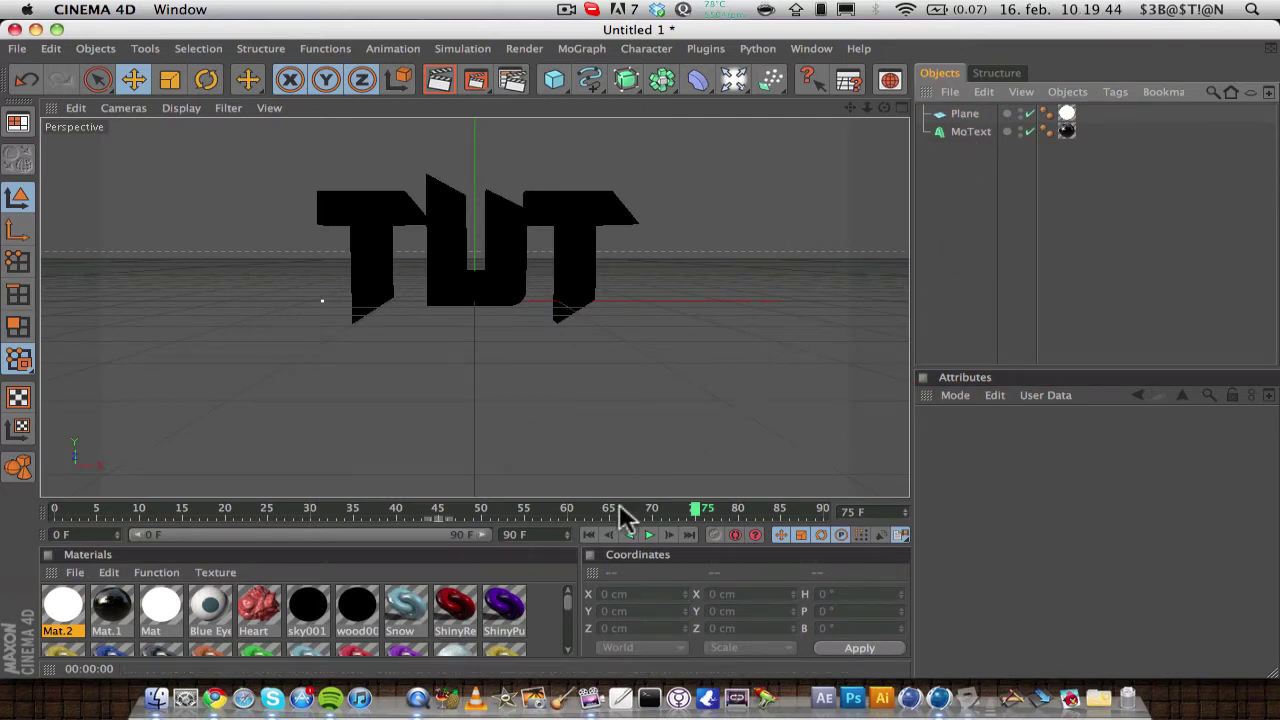
# Step: Record a keyframe for the MoText object at frame 30 in its current upright, centred pose
pyautogui.click(588, 536)
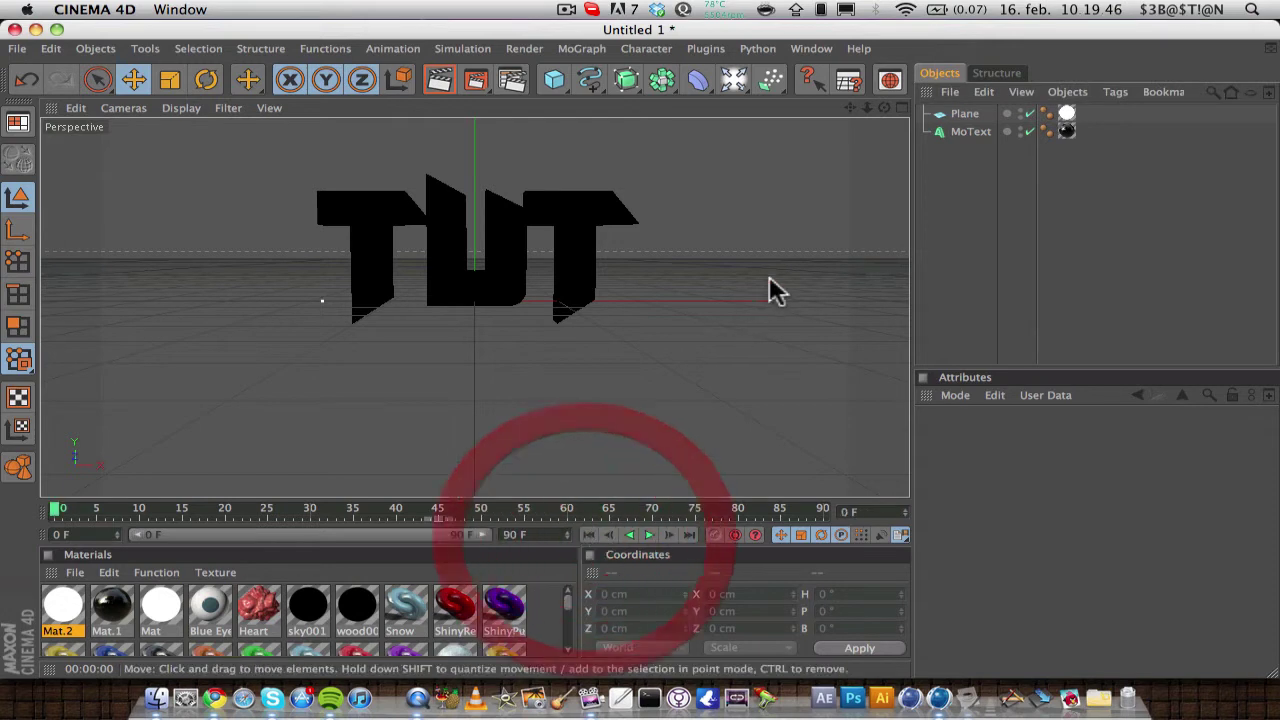
pyautogui.click(984, 131)
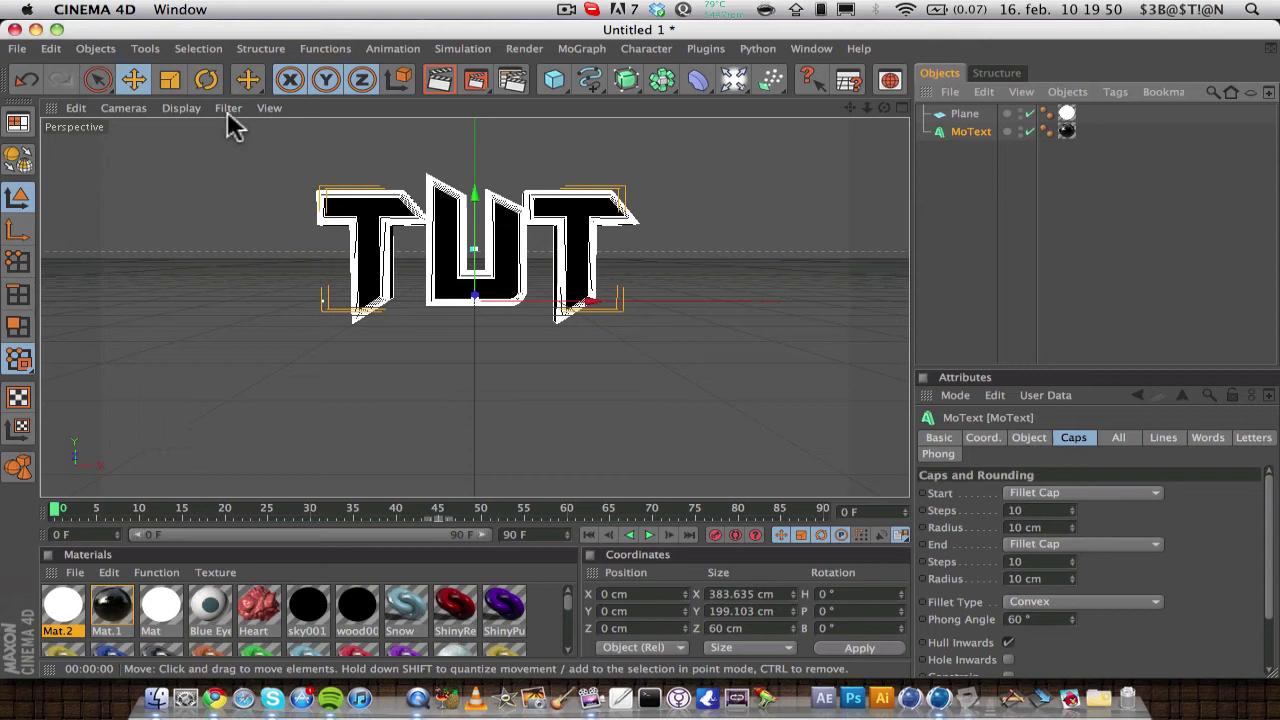
pyautogui.click(206, 79)
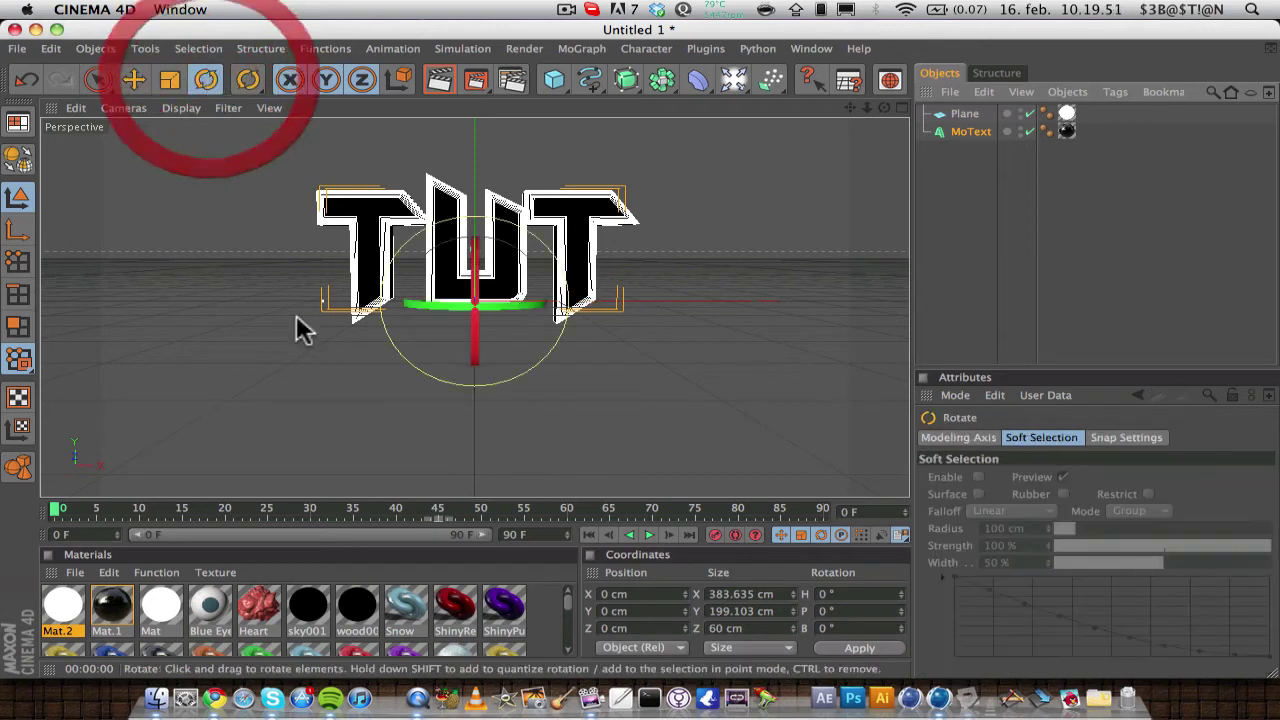
pyautogui.click(311, 514)
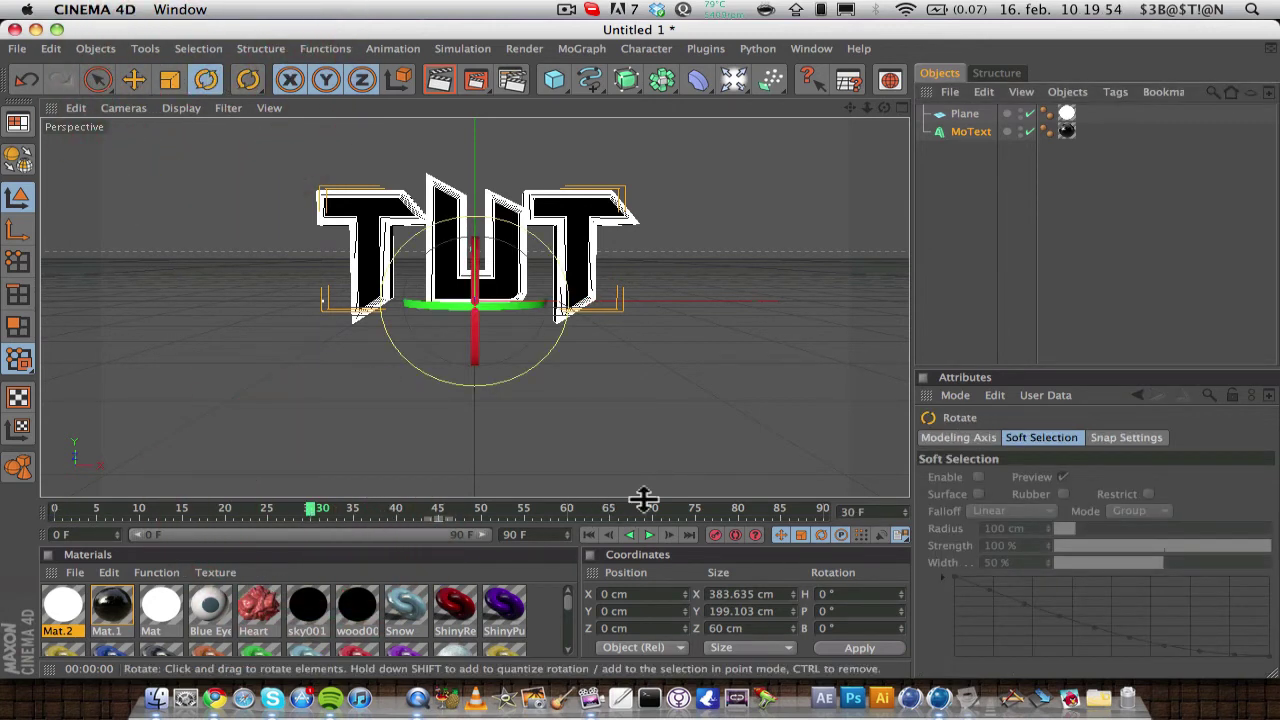
pyautogui.click(711, 537)
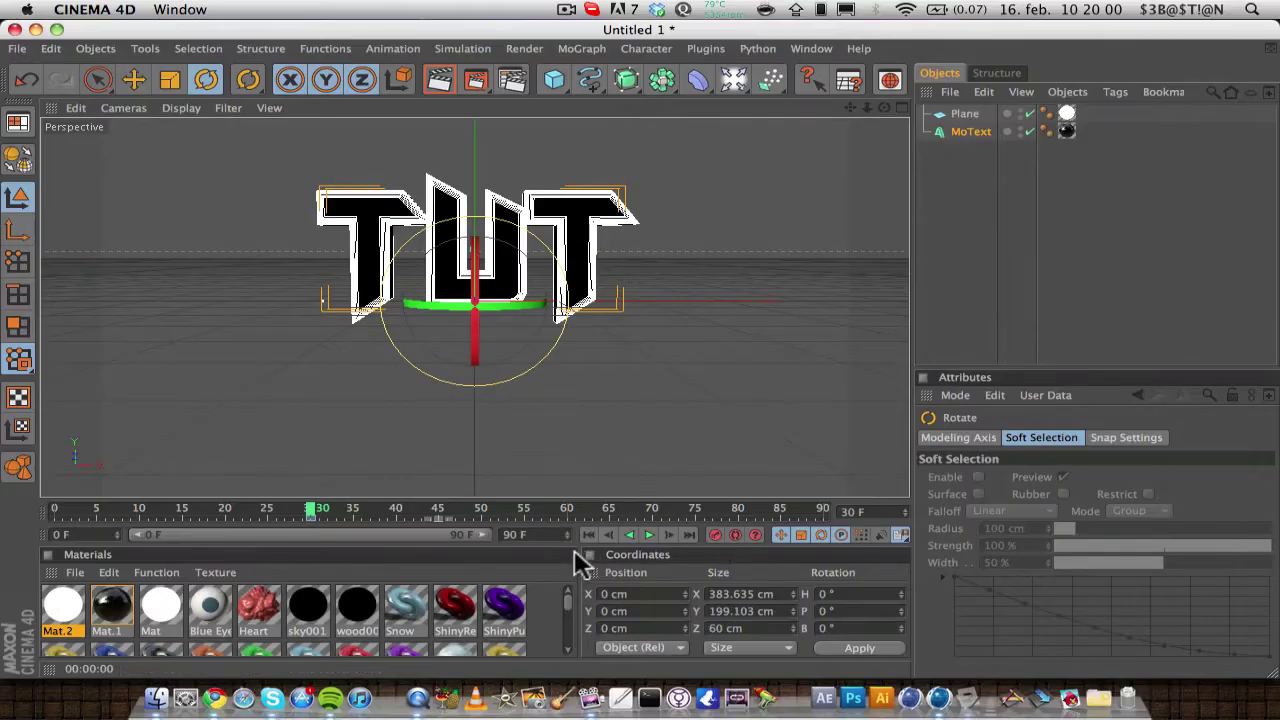
# Step: At frame 0, rotate the MoText to about H 113°, P -36°, B 88°, move it off-screen to about X -529 cm, Y -421 cm, and record a keyframe
pyautogui.click(588, 535)
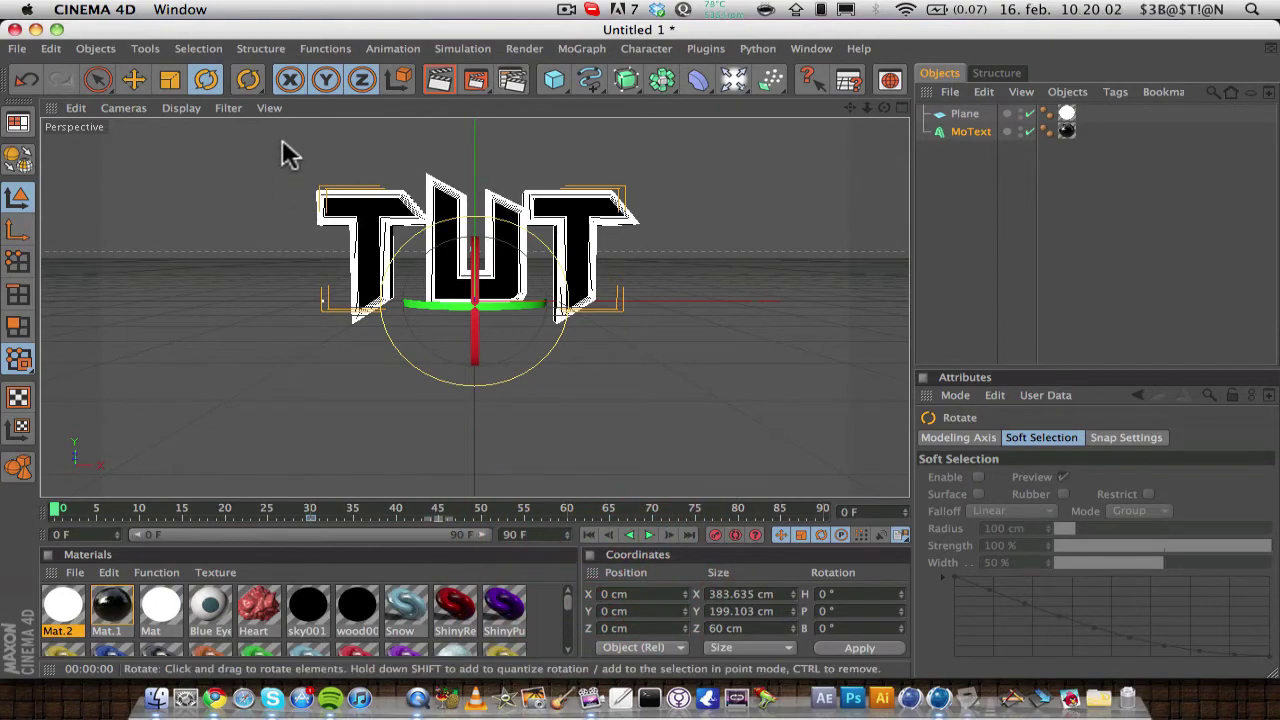
pyautogui.moveTo(437, 329); pyautogui.dragTo(527, 228)
pyautogui.click(133, 79)
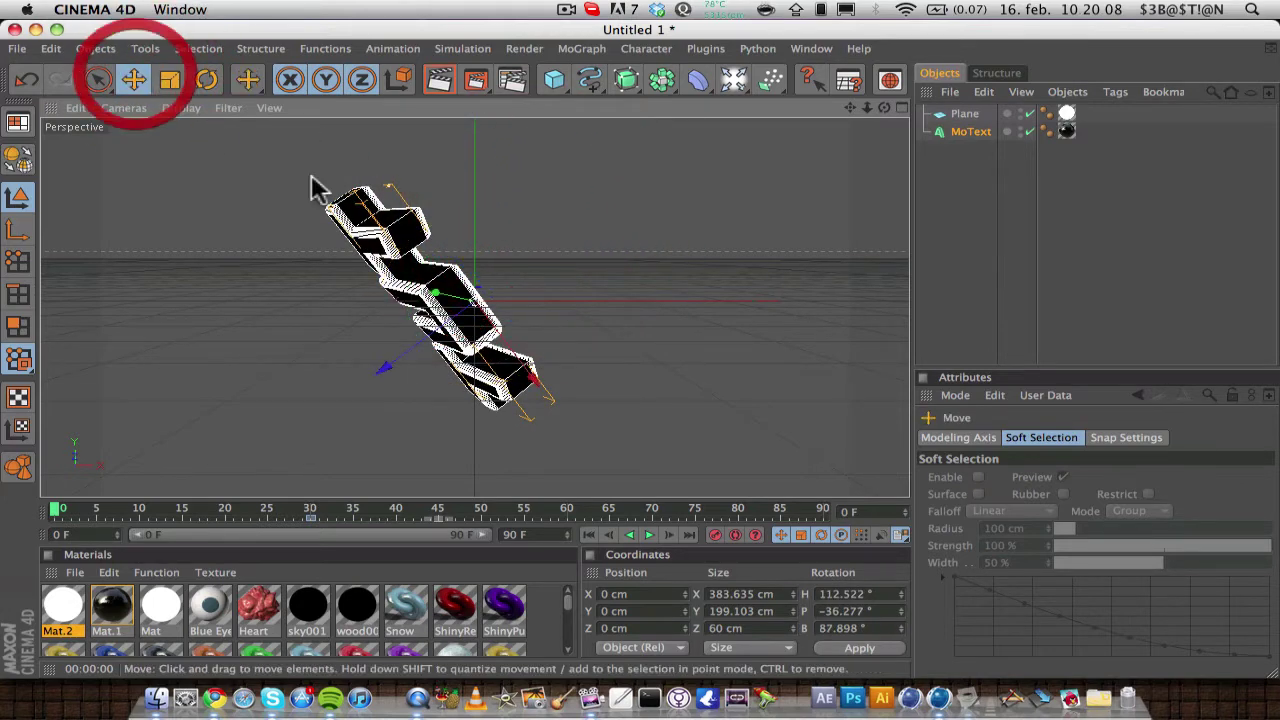
pyautogui.moveTo(437, 293); pyautogui.dragTo(42, 492)
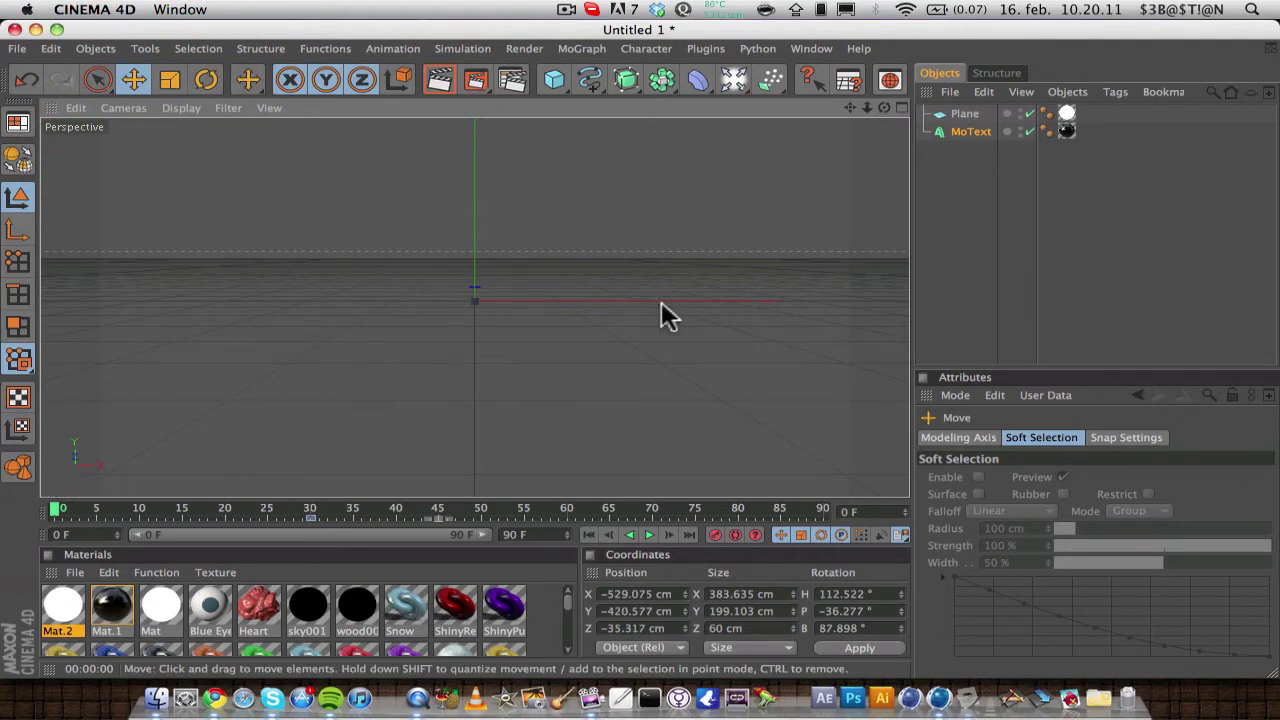
pyautogui.click(718, 536)
# Step: Play back the MoText fly-in animation and set the current time to frame 30
pyautogui.click(647, 535)
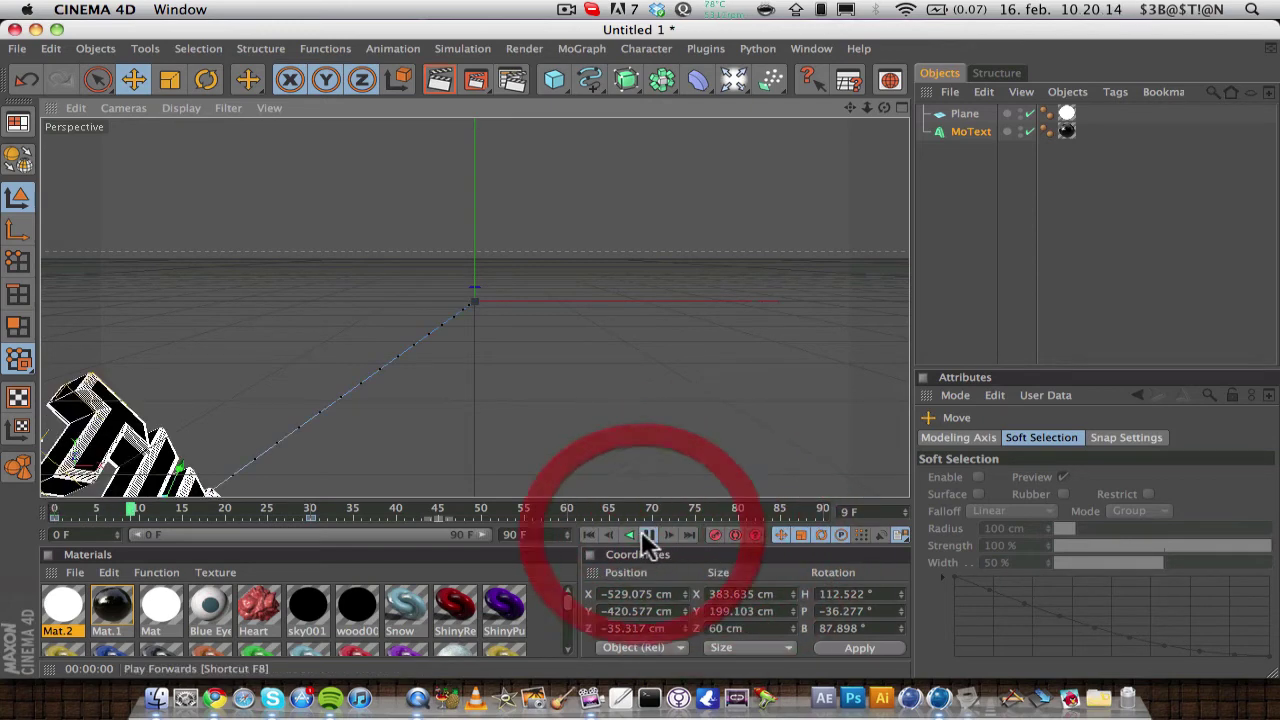
pyautogui.click(645, 535)
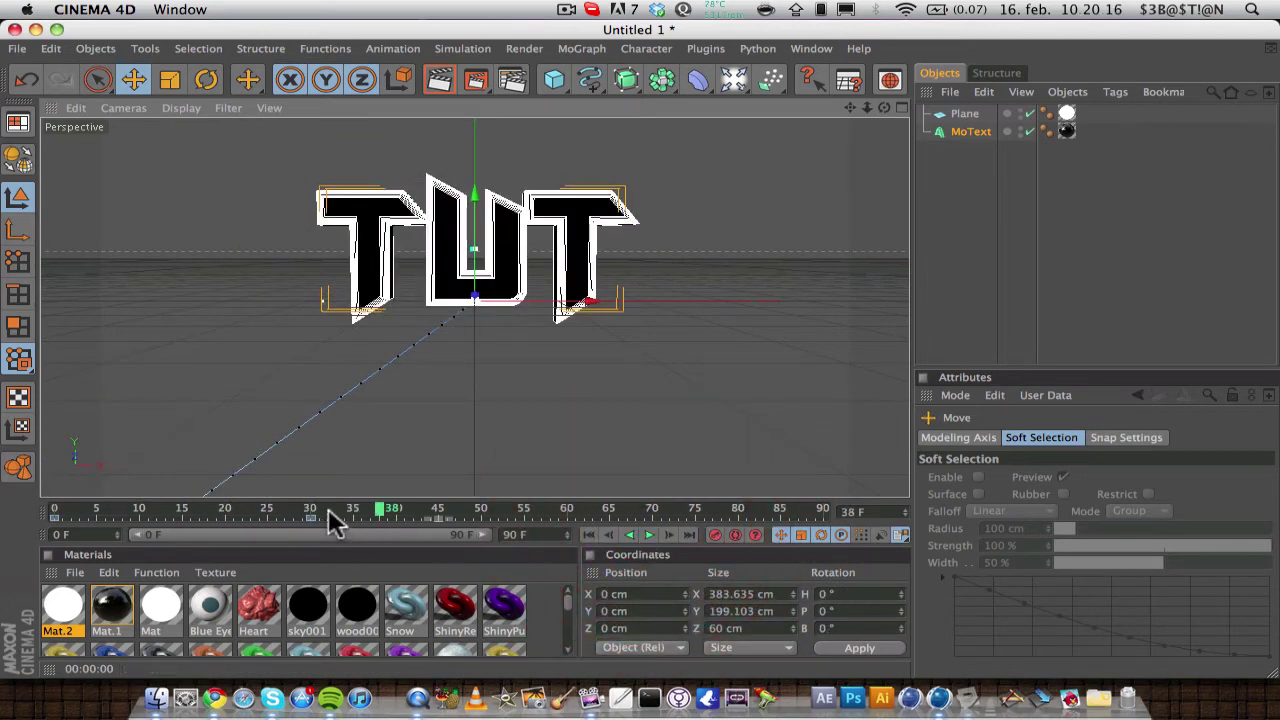
pyautogui.moveTo(322, 512)
pyautogui.mouseDown()
pyautogui.moveTo(80, 517)
pyautogui.moveTo(314, 500)
pyautogui.mouseUp()
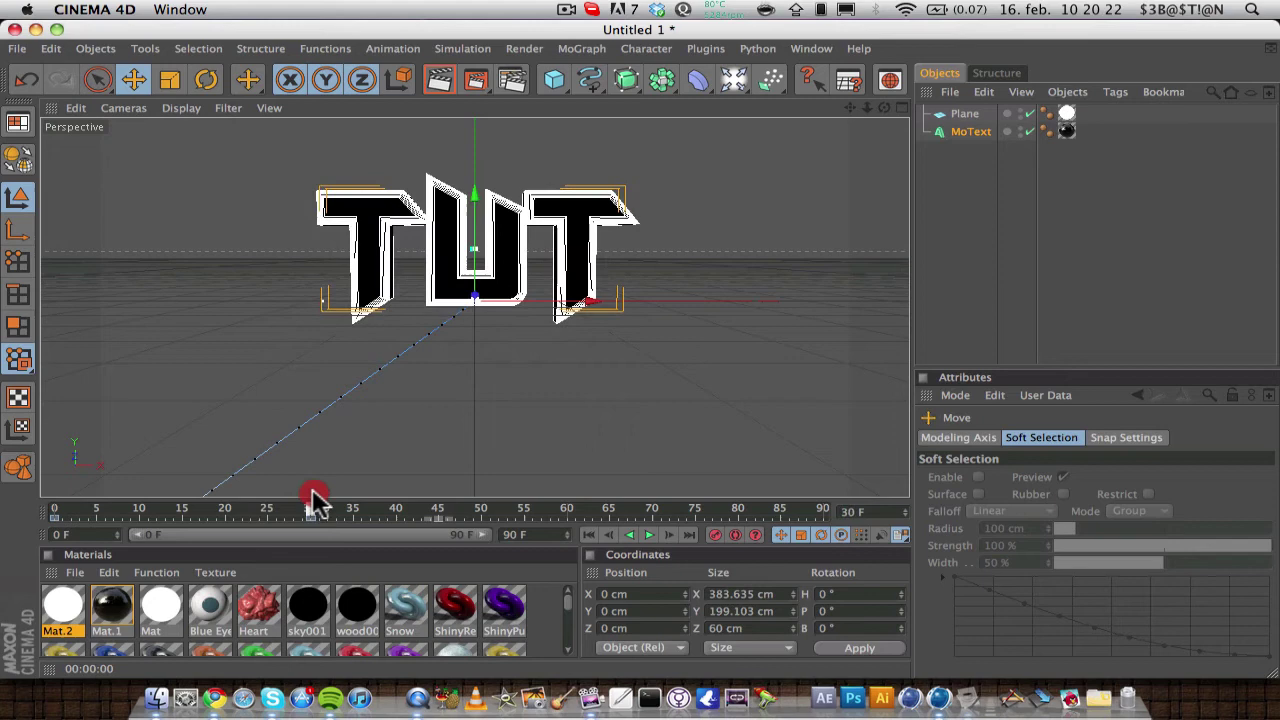
# Step: Duplicate the MoText object and set the duplicate's depth to 20 cm
pyautogui.click(963, 200)
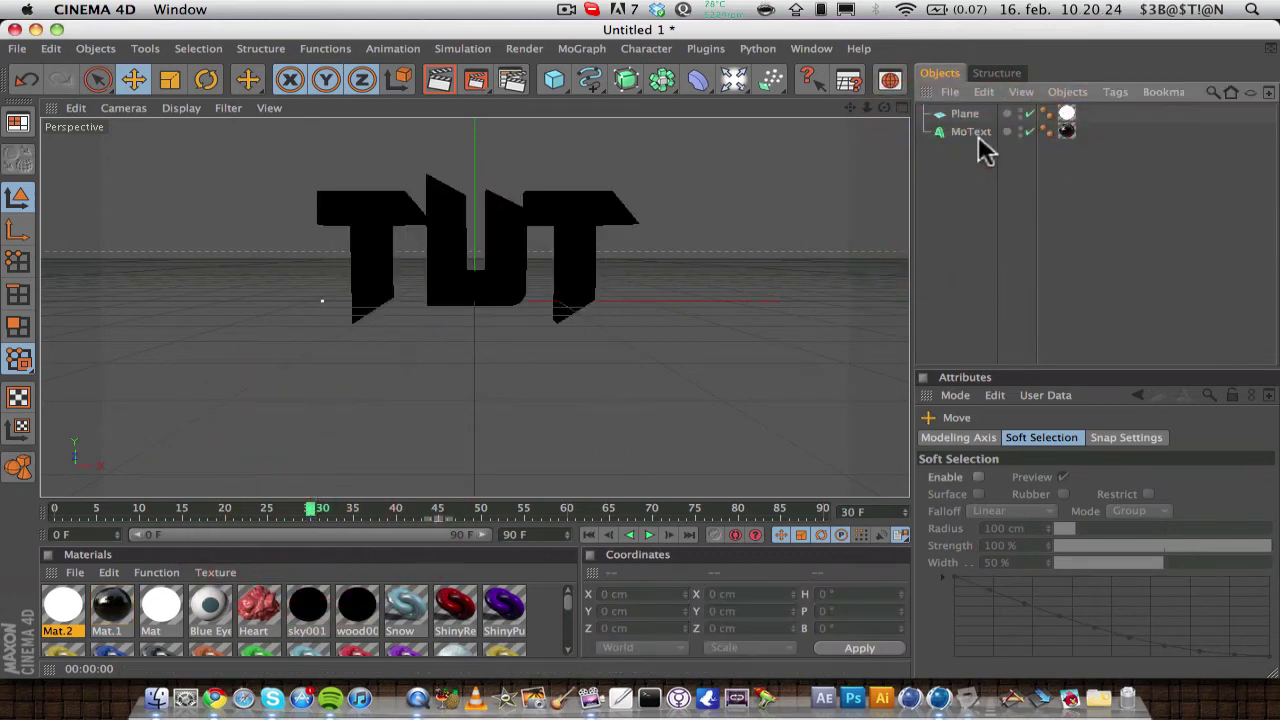
pyautogui.click(980, 140)
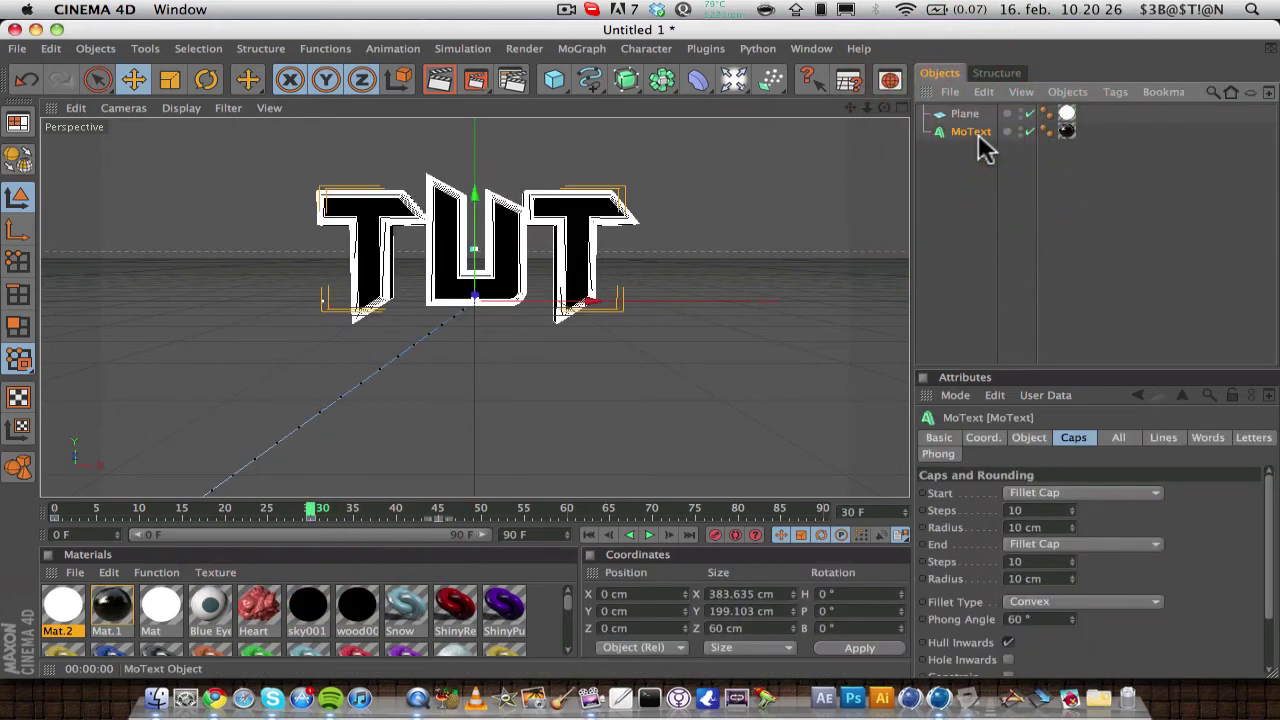
pyautogui.keyDown('ctrl'); pyautogui.moveTo(978, 138); pyautogui.dragTo(978, 116); pyautogui.keyUp('ctrl')
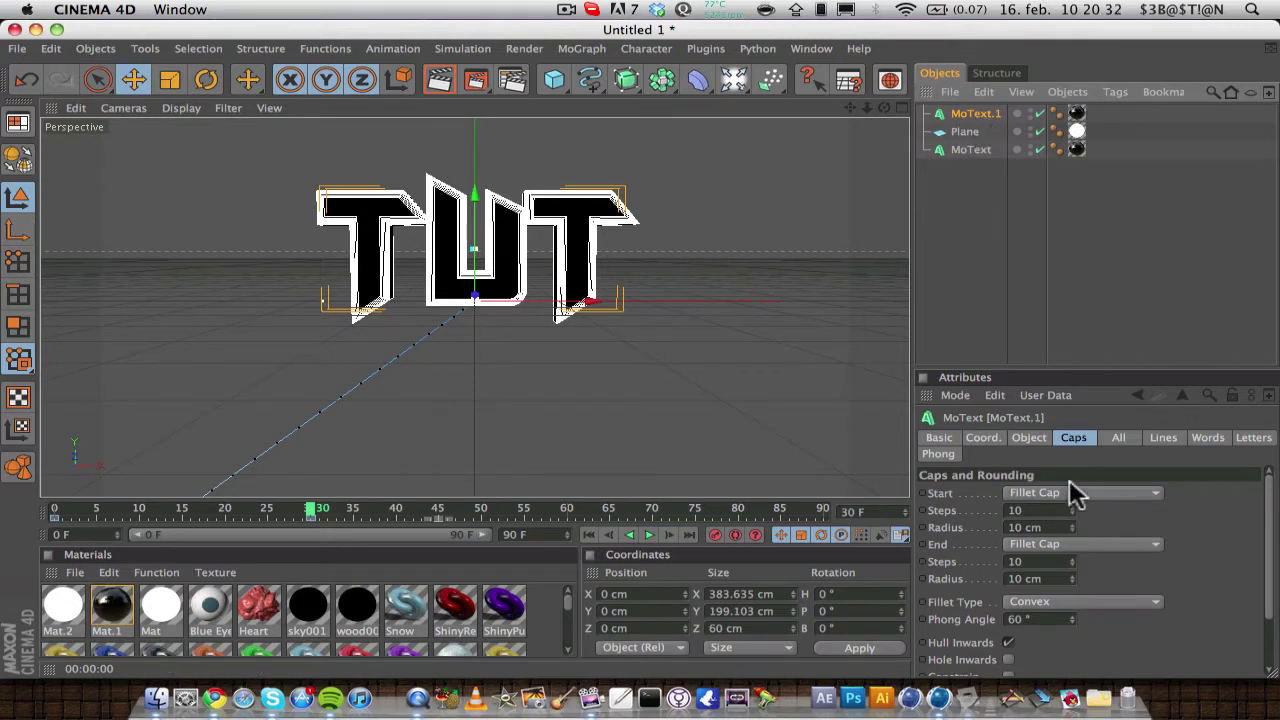
pyautogui.click(1030, 437)
pyautogui.doubleClick(1037, 493)
pyautogui.write('20')
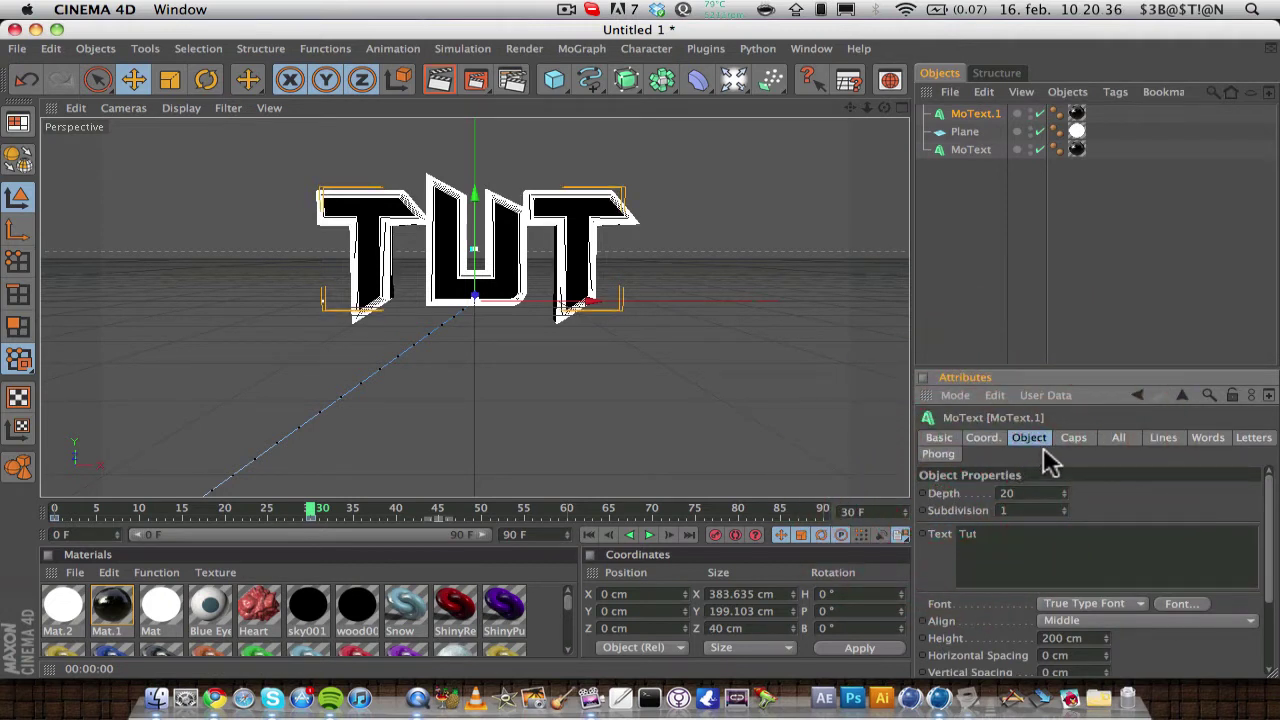
# Step: Change the duplicate MoText's start and end caps to plain Cap and keep the duplicate selected
pyautogui.click(1072, 438)
pyautogui.click(1048, 493)
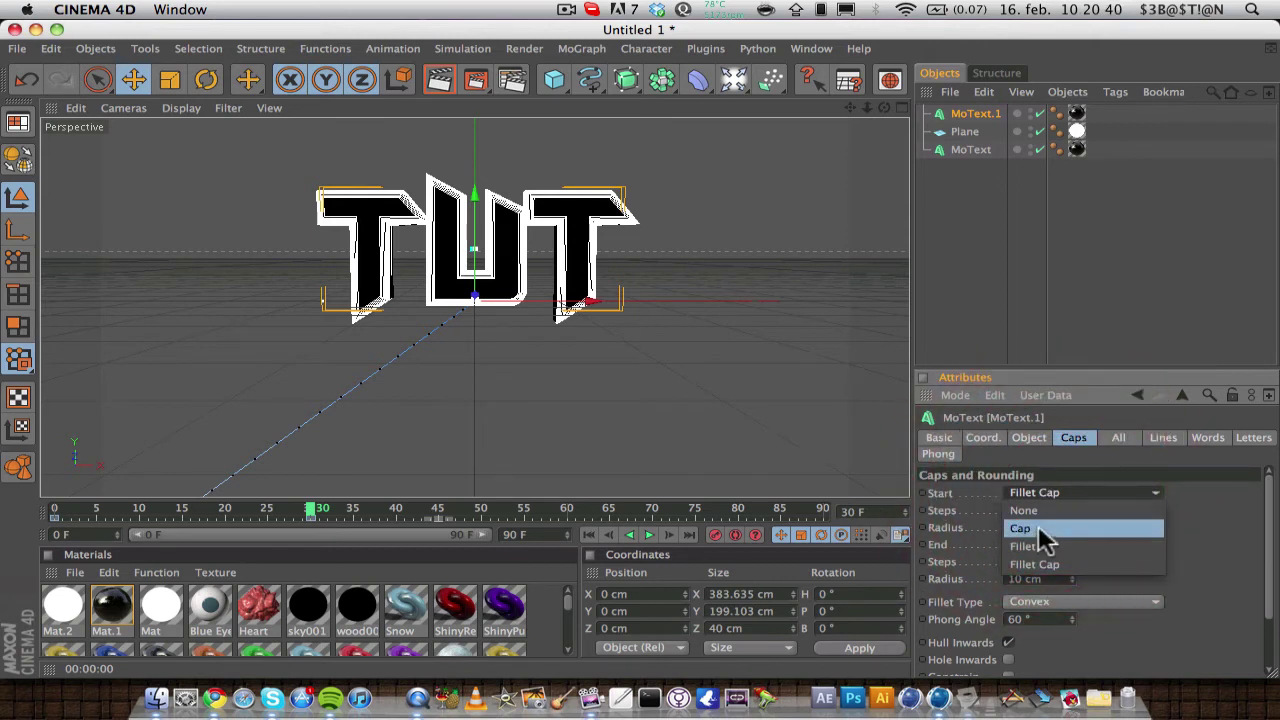
pyautogui.click(1038, 530)
pyautogui.click(1040, 544)
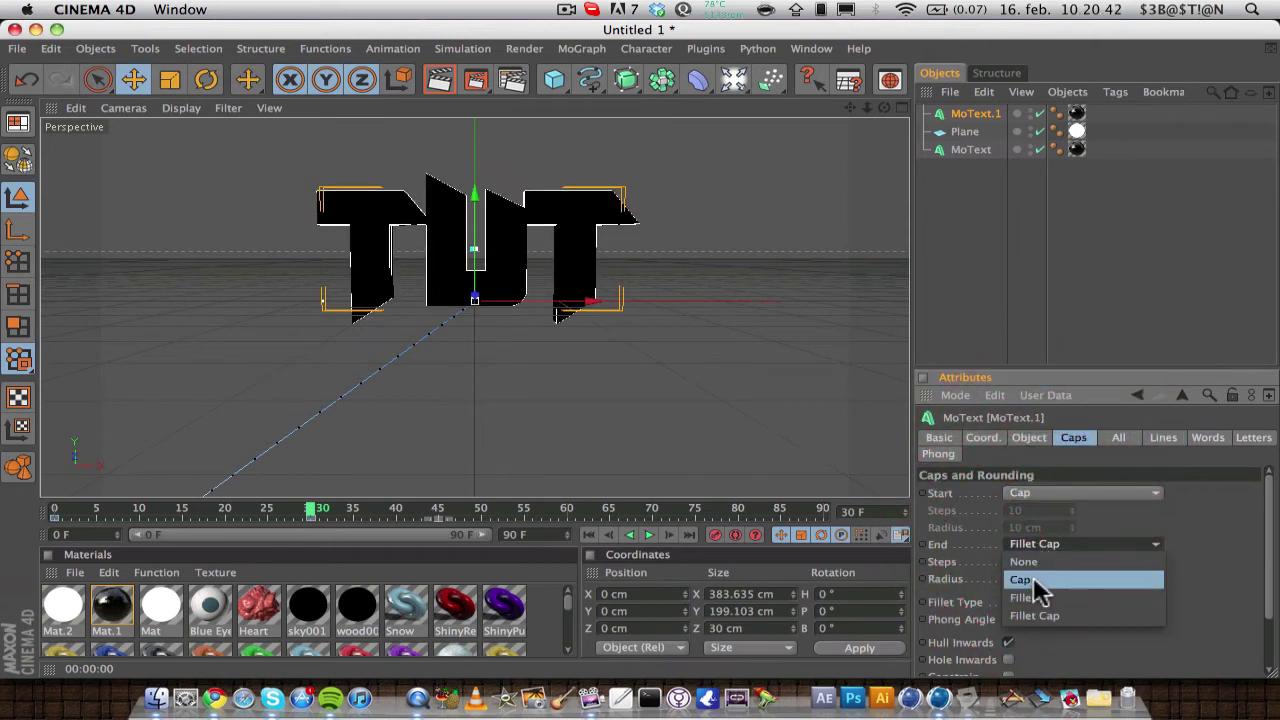
pyautogui.click(1040, 580)
pyautogui.click(960, 225)
pyautogui.click(972, 114)
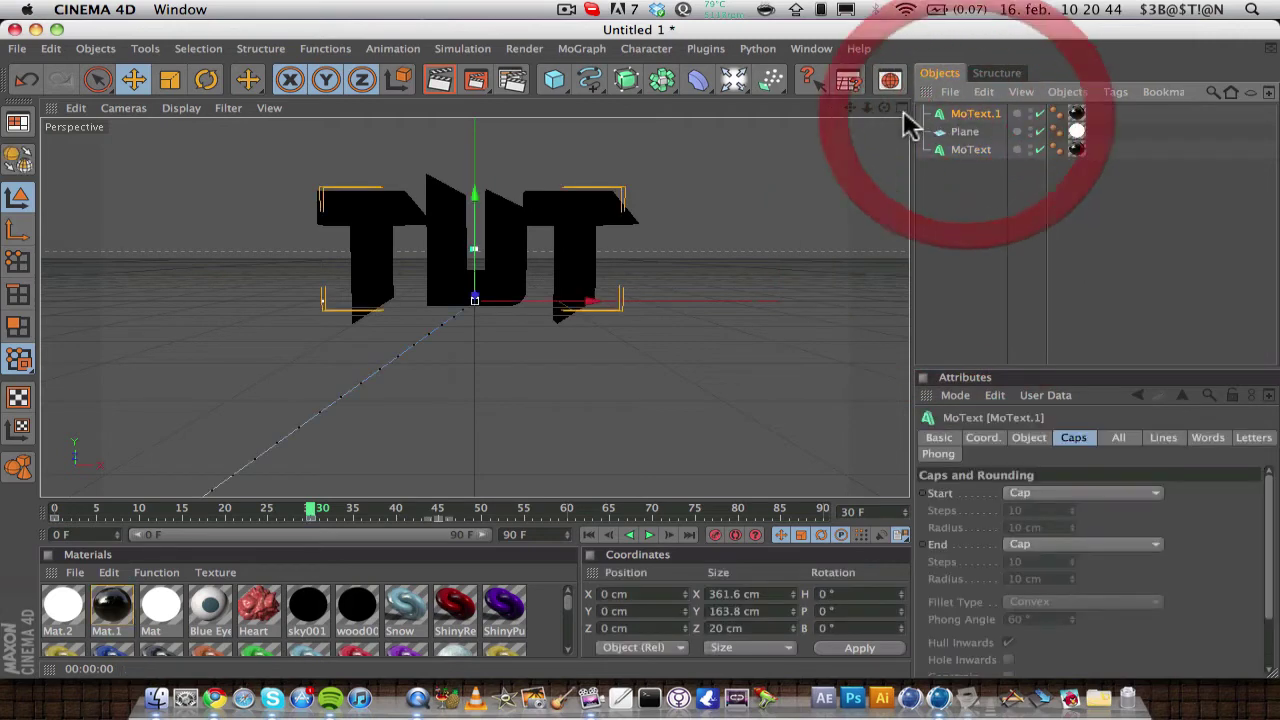
# Step: In the Top view, move the duplicate text in front of the original to about Z -17 cm, and return to the perspective view
pyautogui.click(886, 107)
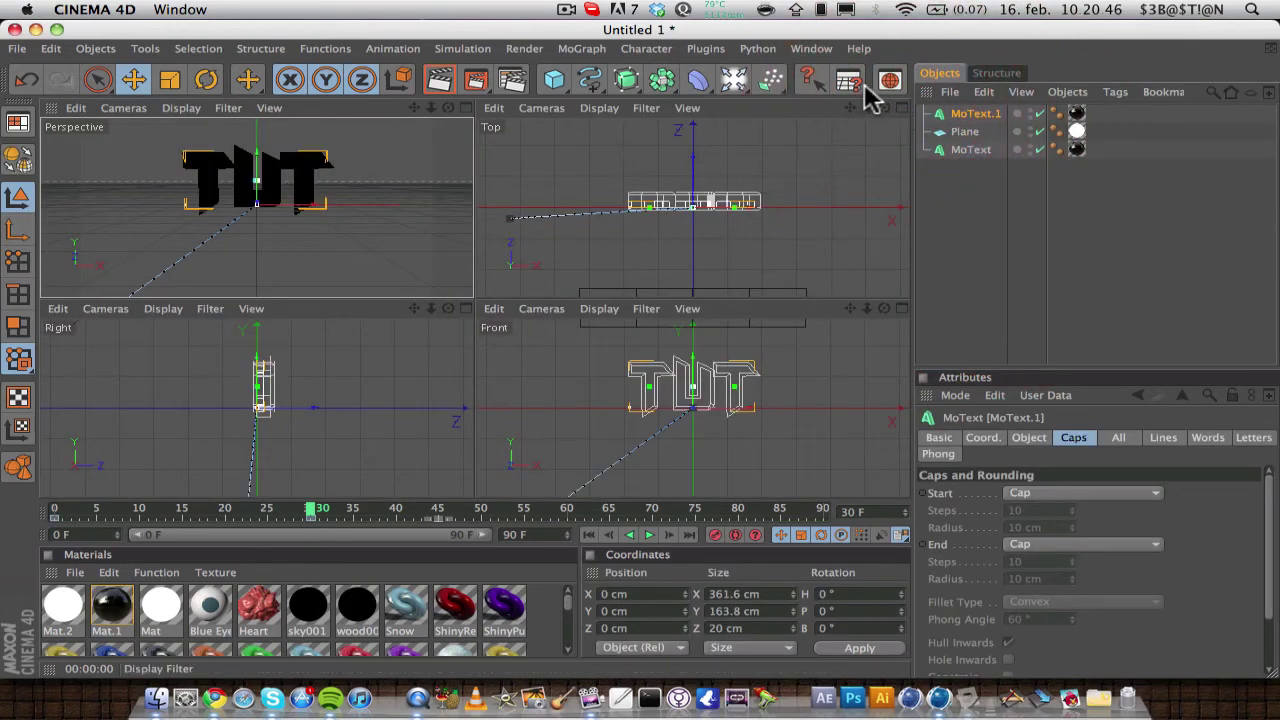
pyautogui.scroll(5, 870, 125)
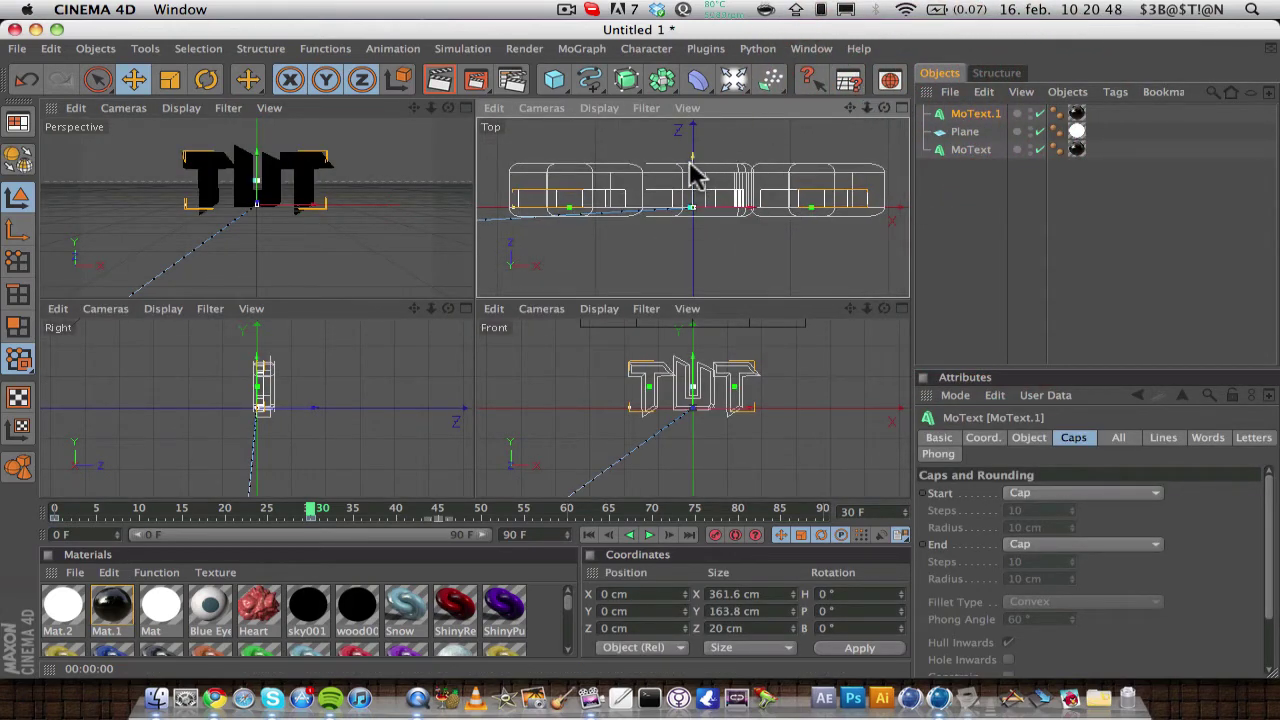
pyautogui.moveTo(691, 207); pyautogui.dragTo(691, 224)
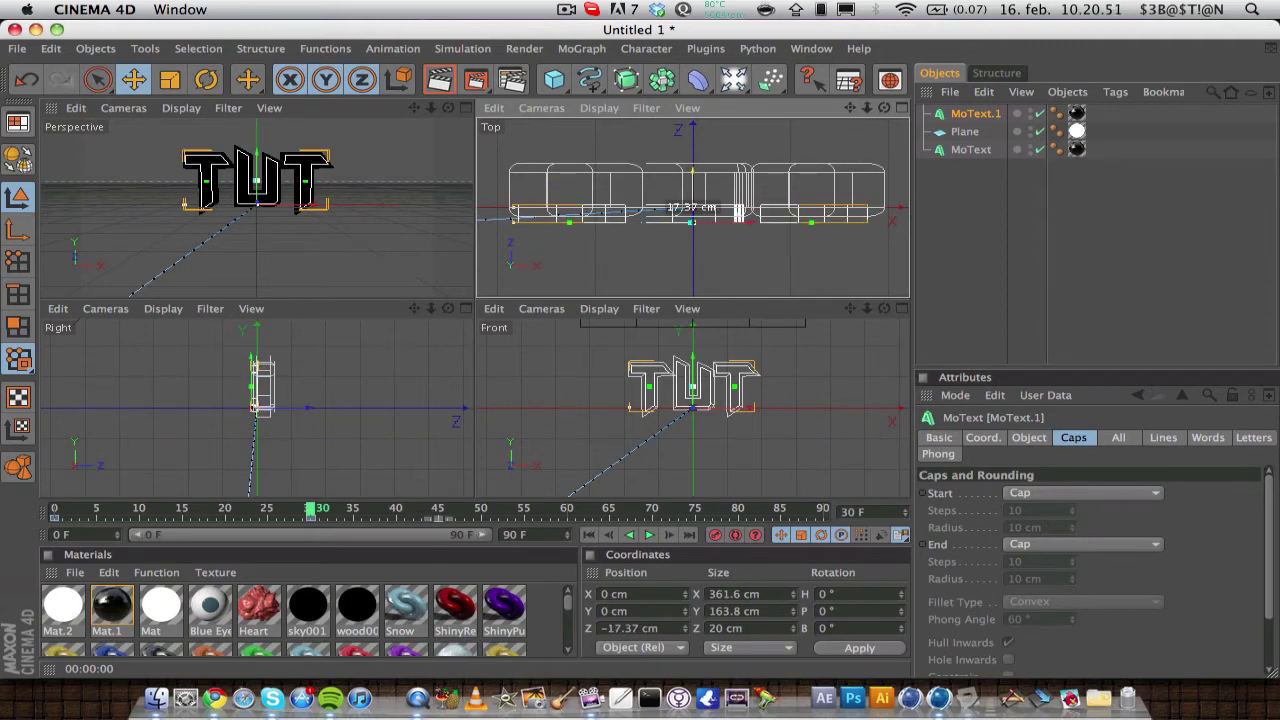
pyautogui.click(447, 107)
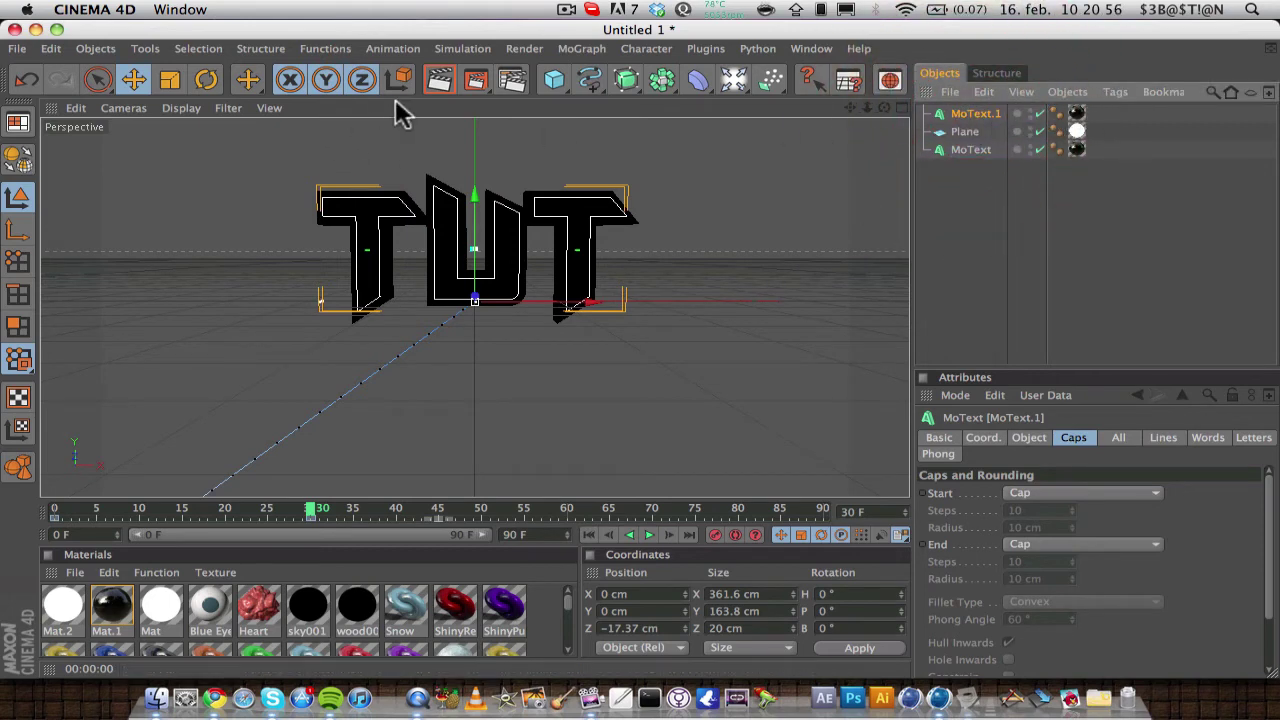
# Step: Remove the black material tag from the duplicate MoText and render the perspective view as a preview
pyautogui.click(439, 80)
pyautogui.click(1024, 303)
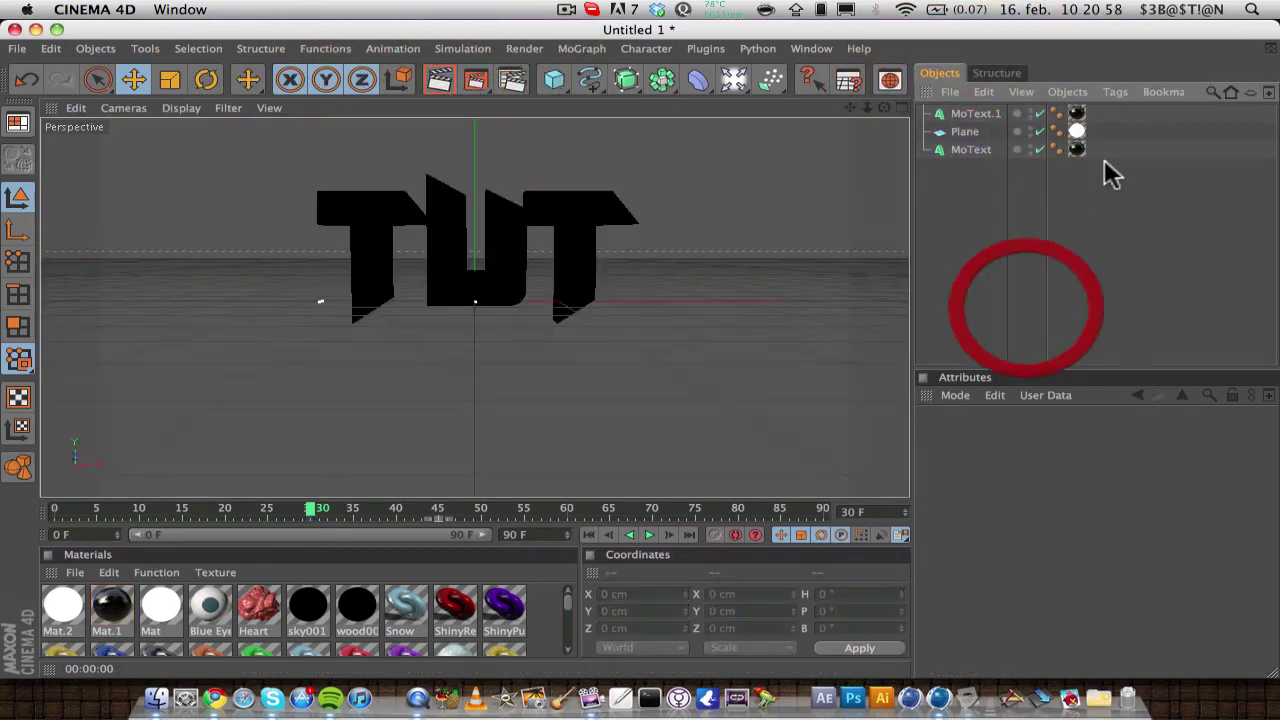
pyautogui.click(1076, 114)
pyautogui.press('Delete')
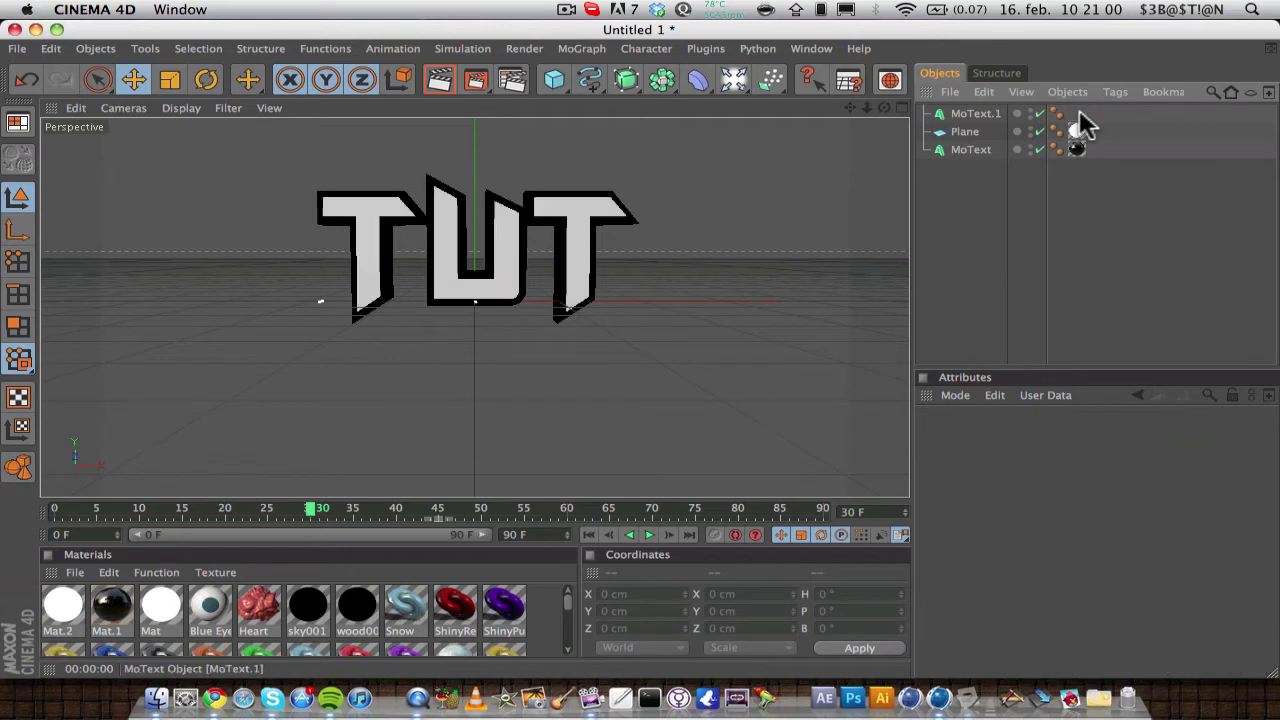
pyautogui.click(439, 80)
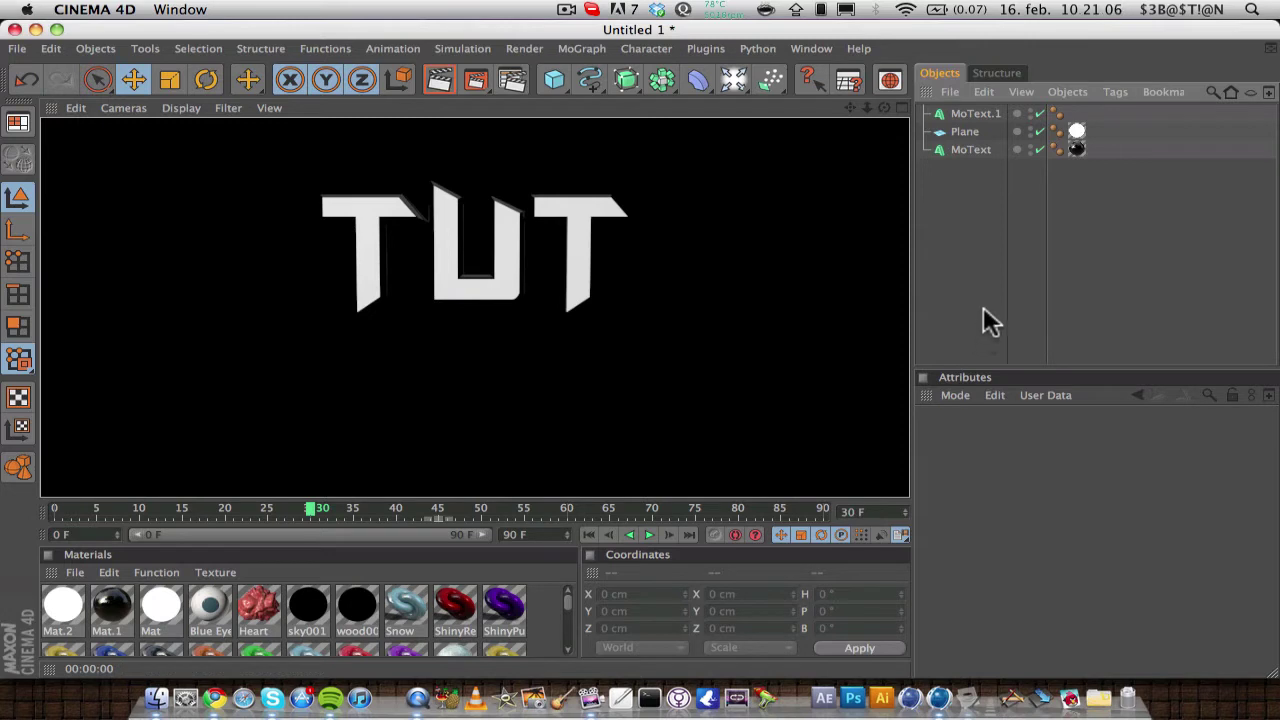
# Step: Make the duplicate MoText object editable so that its letters become separate objects
pyautogui.click(973, 113)
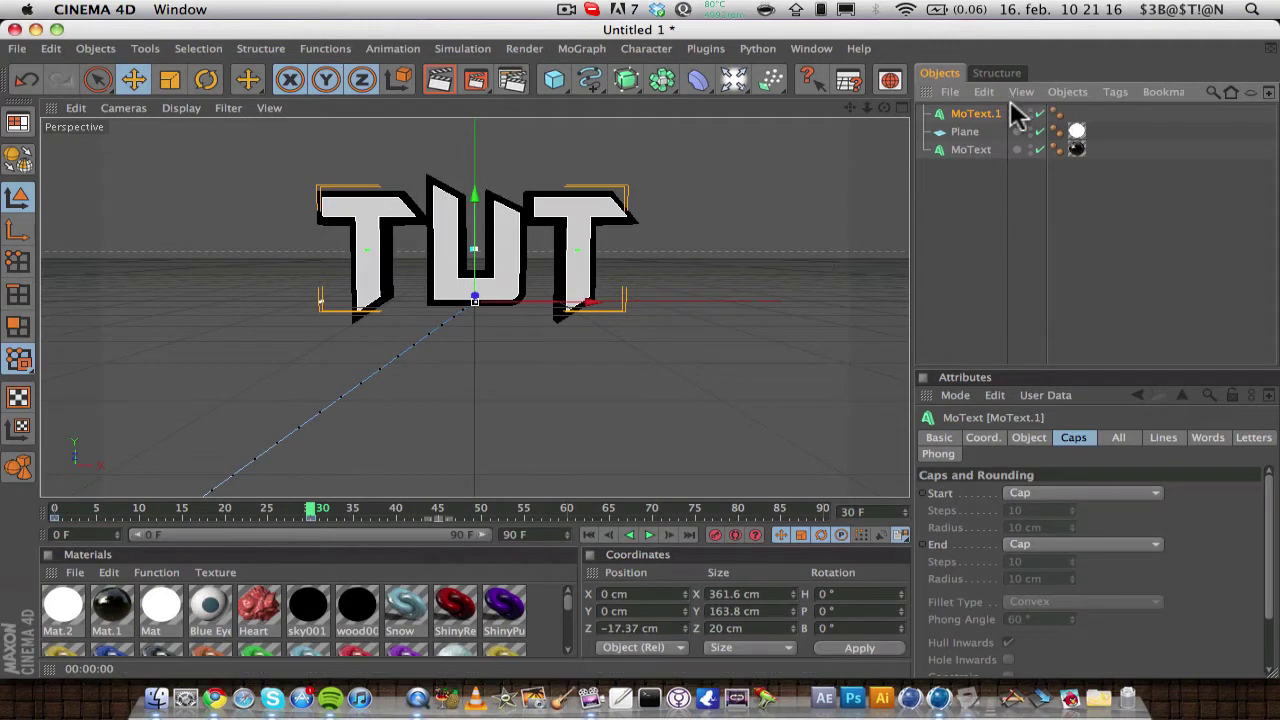
pyautogui.click(980, 114)
pyautogui.click(980, 122)
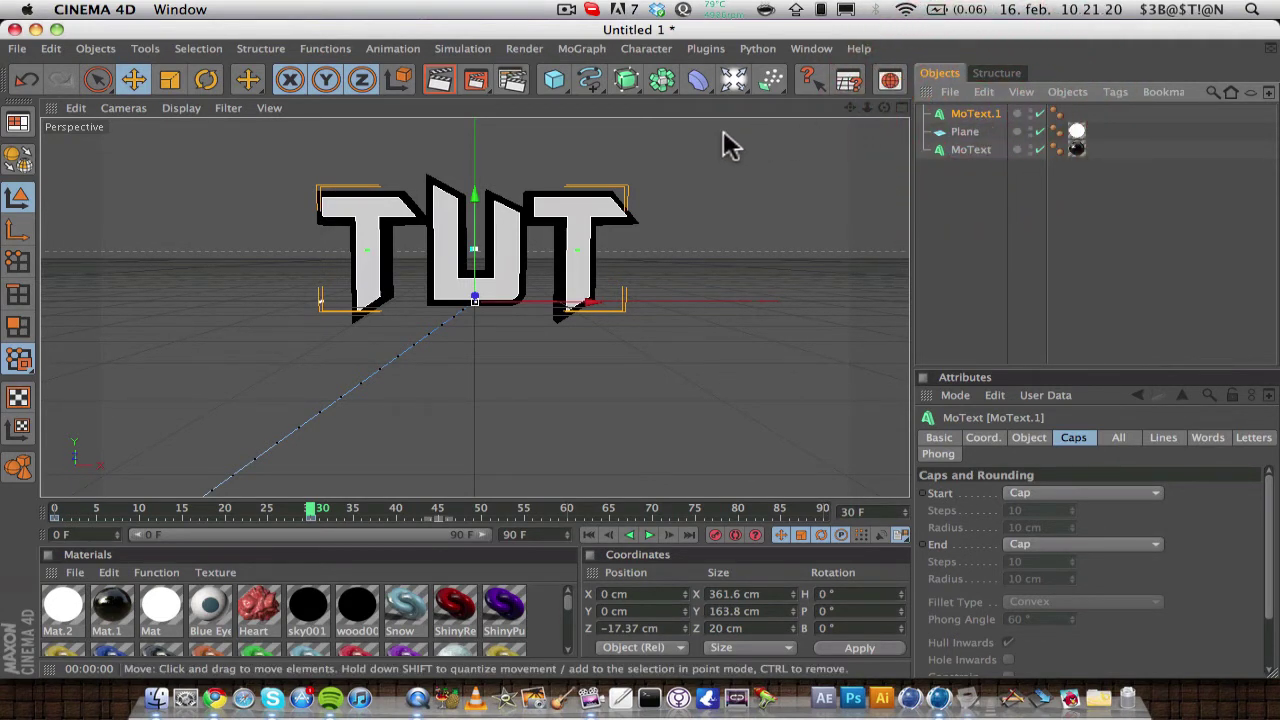
pyautogui.press('c')
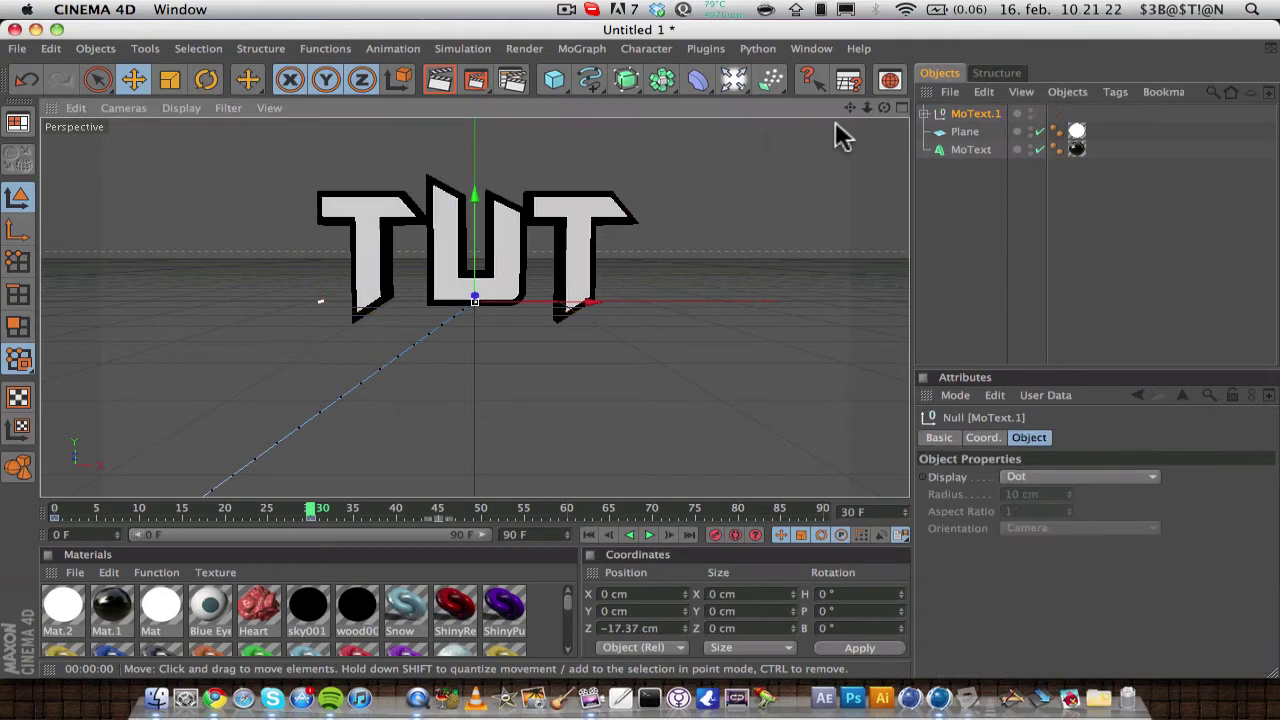
pyautogui.click(18, 165)
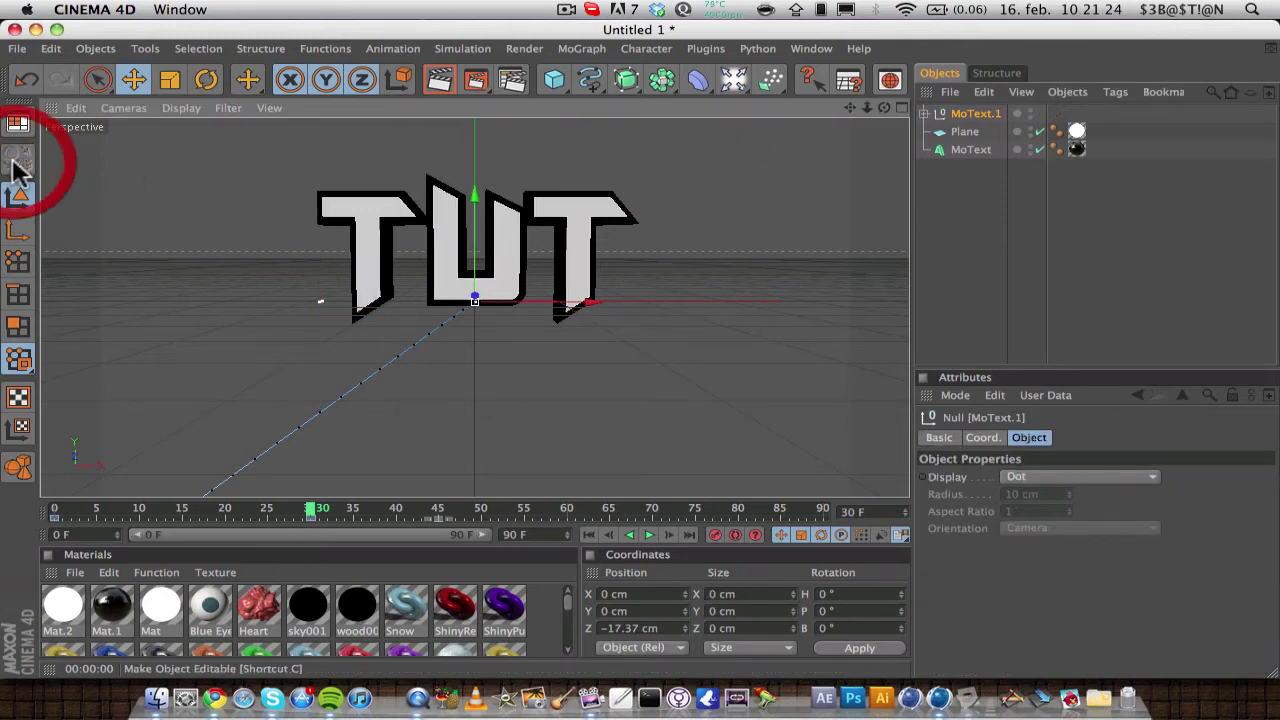
pyautogui.press('super+z')
pyautogui.click(20, 160)
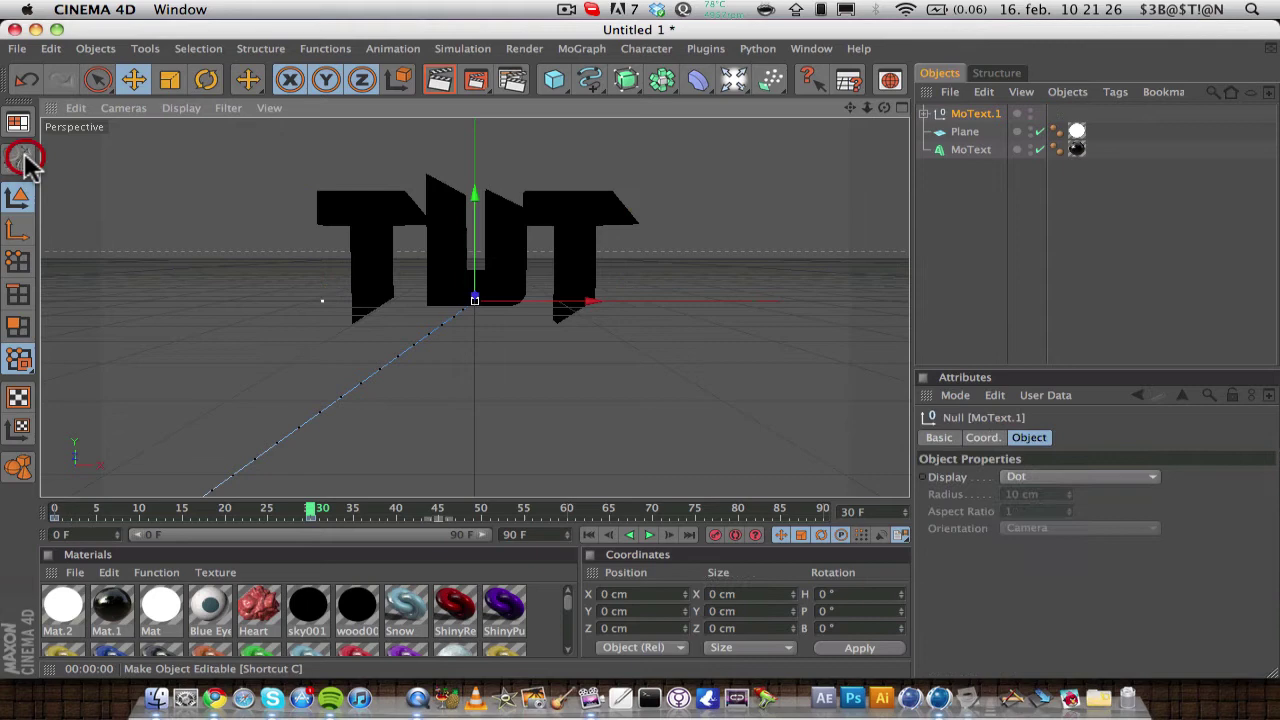
# Step: In the Top view, move the converted duplicate text forward to about Z -19.4 cm and return to the perspective view
pyautogui.middleClick(908, 114)
pyautogui.moveTo(700, 183); pyautogui.dragTo(700, 192)
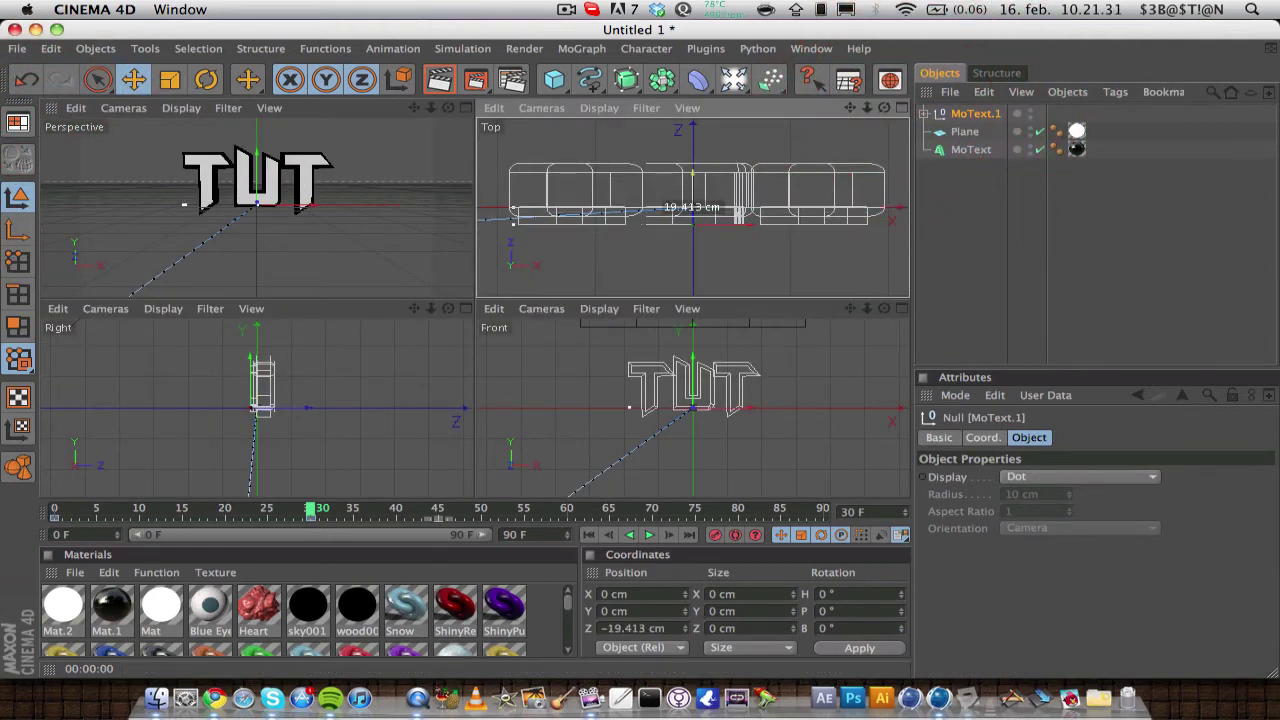
pyautogui.click(466, 108)
pyautogui.click(566, 10)
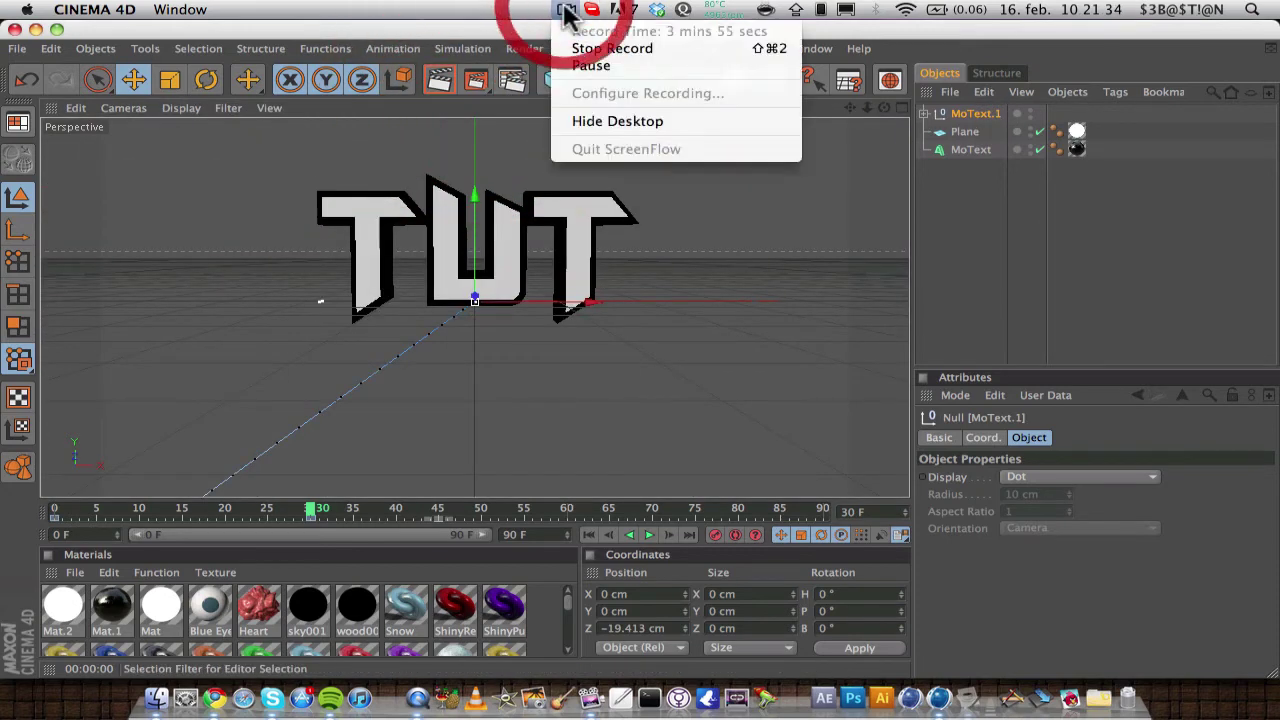
pyautogui.click(566, 10)
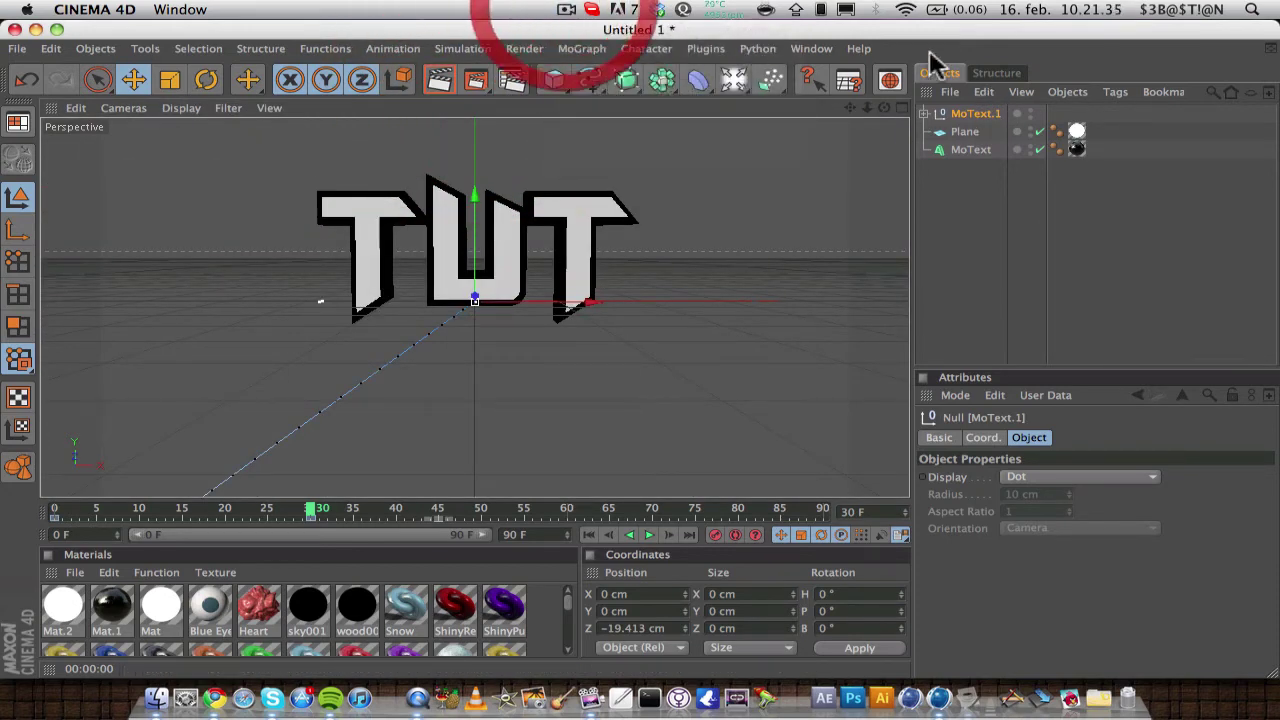
# Step: Delete the inherited animation keyframes of the converted duplicate text and go back to frame 30
pyautogui.click(960, 117)
pyautogui.click(312, 508)
pyautogui.moveTo(313, 512); pyautogui.dragTo(435, 520)
pyautogui.click(440, 518)
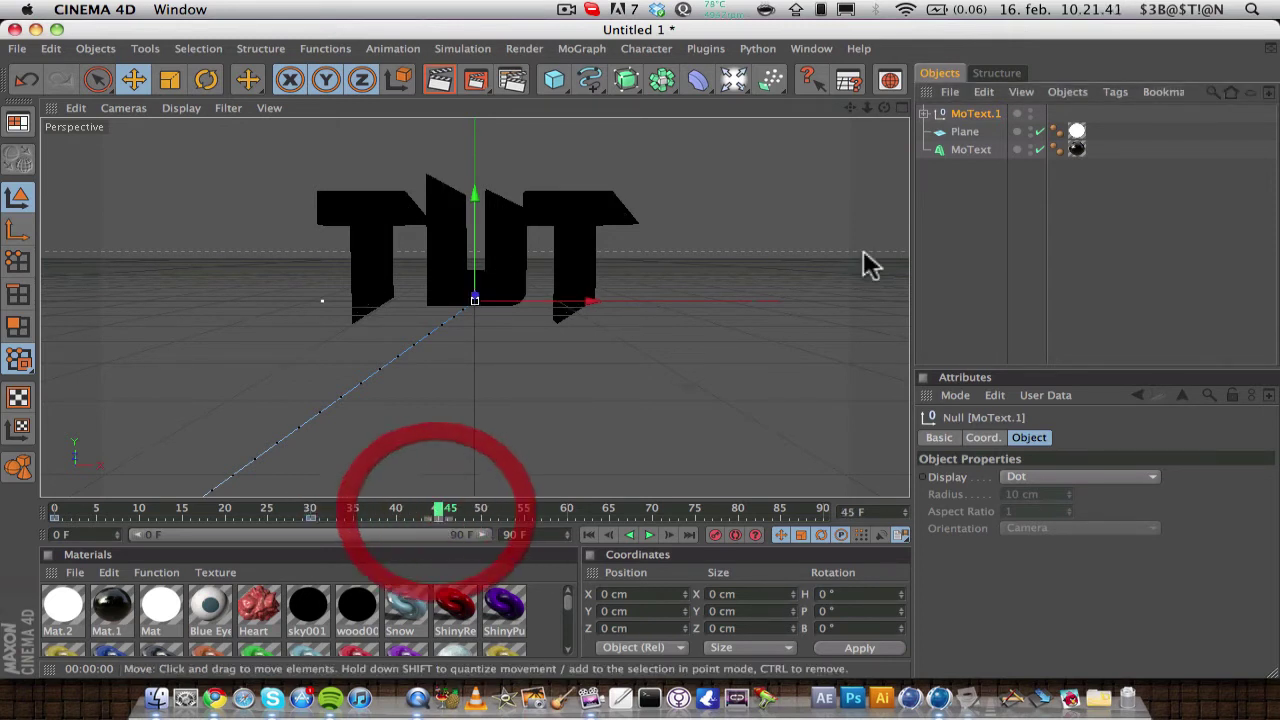
pyautogui.click(957, 114)
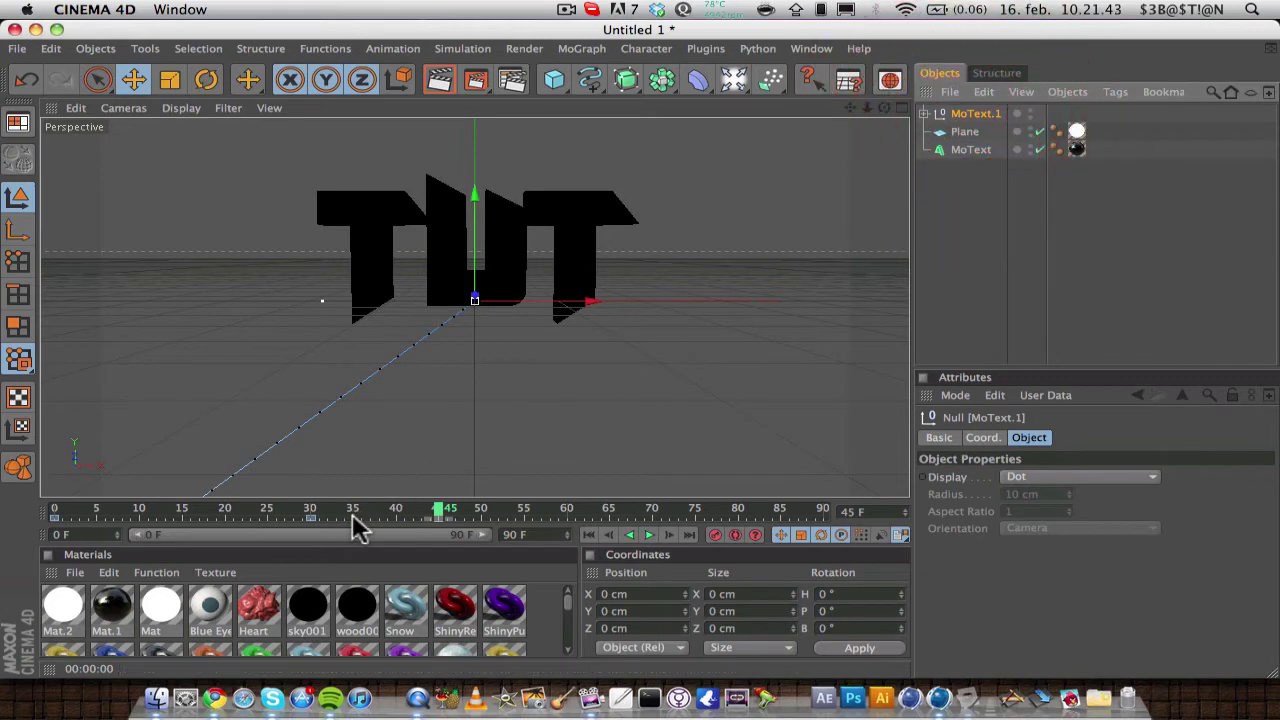
pyautogui.click(8, 562)
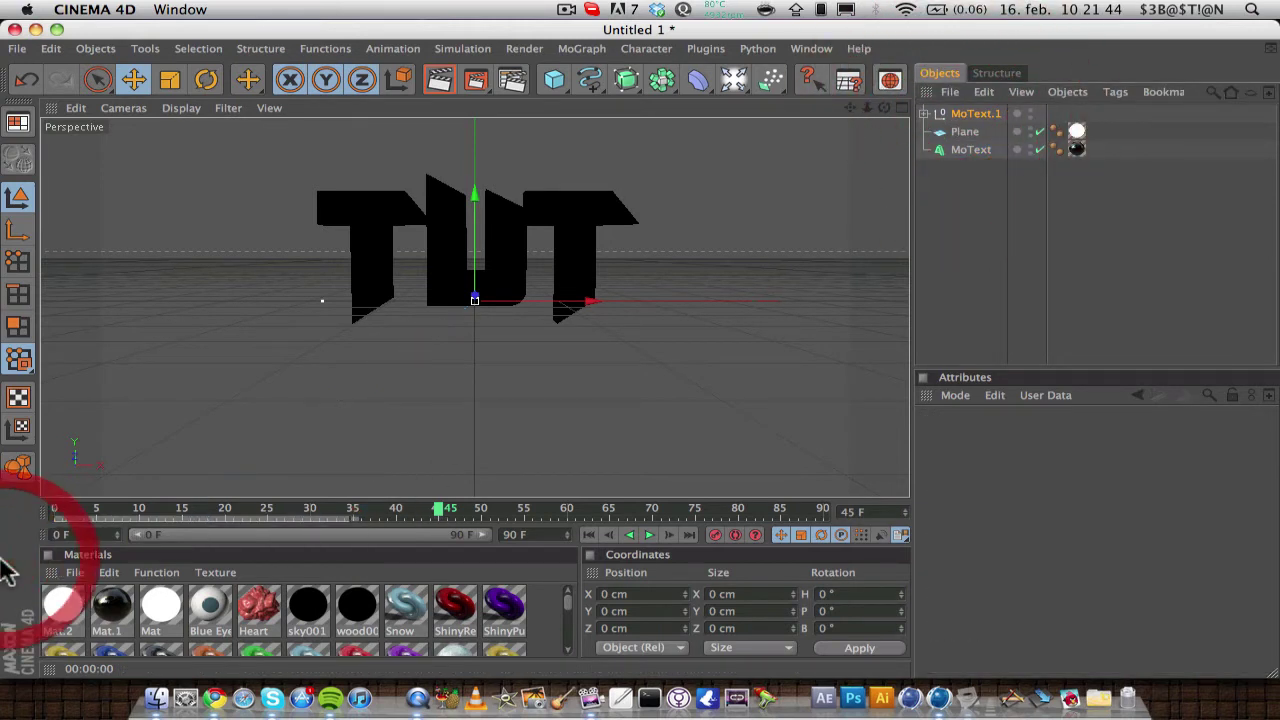
pyautogui.click(313, 515)
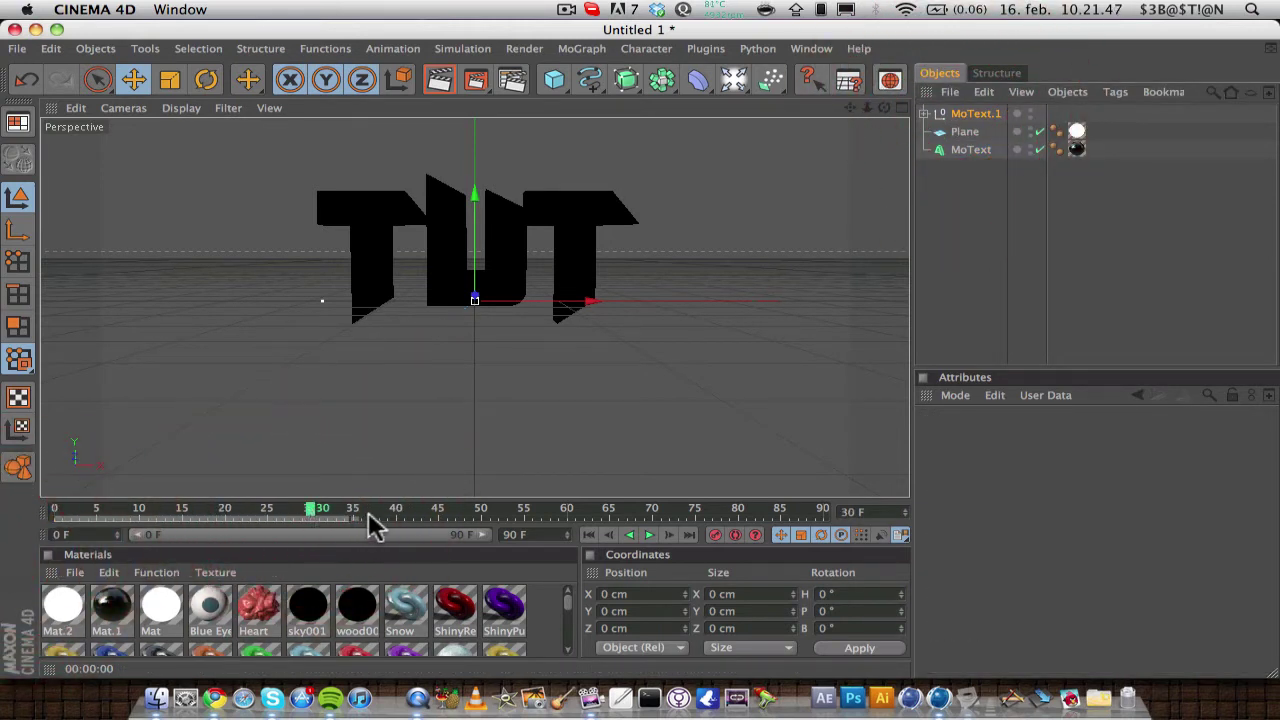
# Step: Position the duplicate text in front of the original at about Z -19.4 cm using the Top view
pyautogui.click(900, 107)
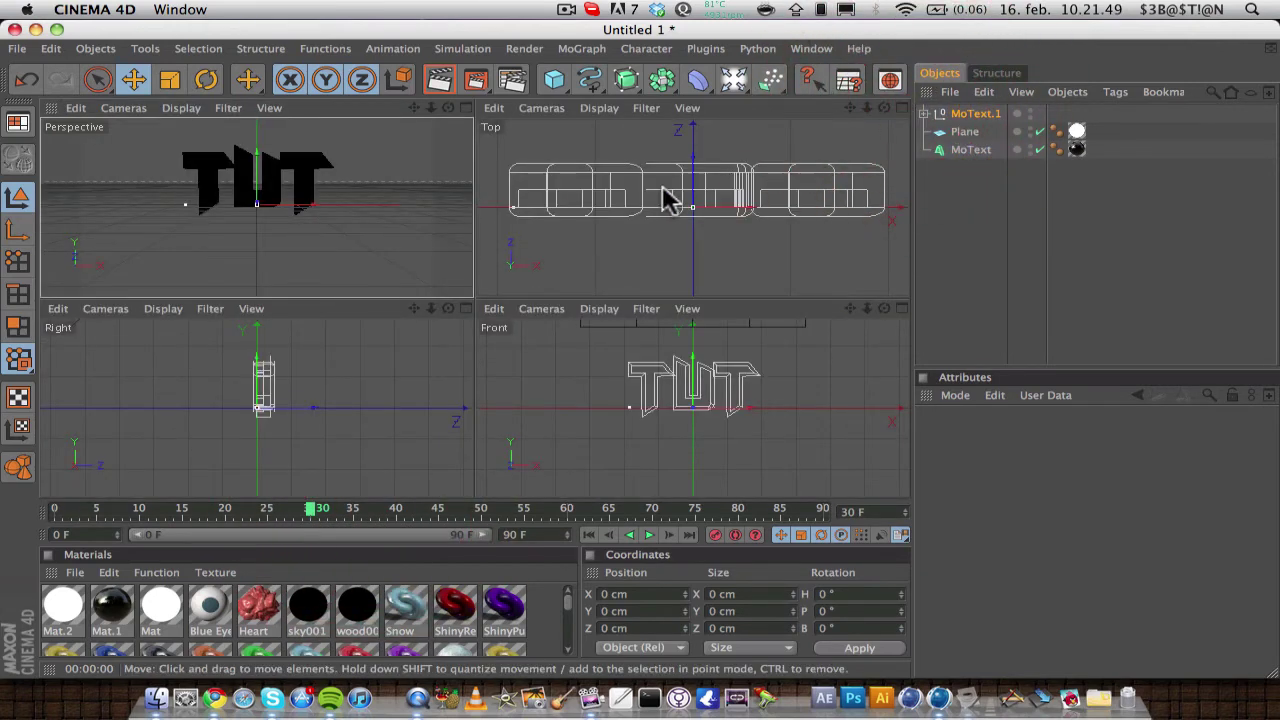
pyautogui.moveTo(690, 176); pyautogui.dragTo(692, 212)
pyautogui.click(466, 108)
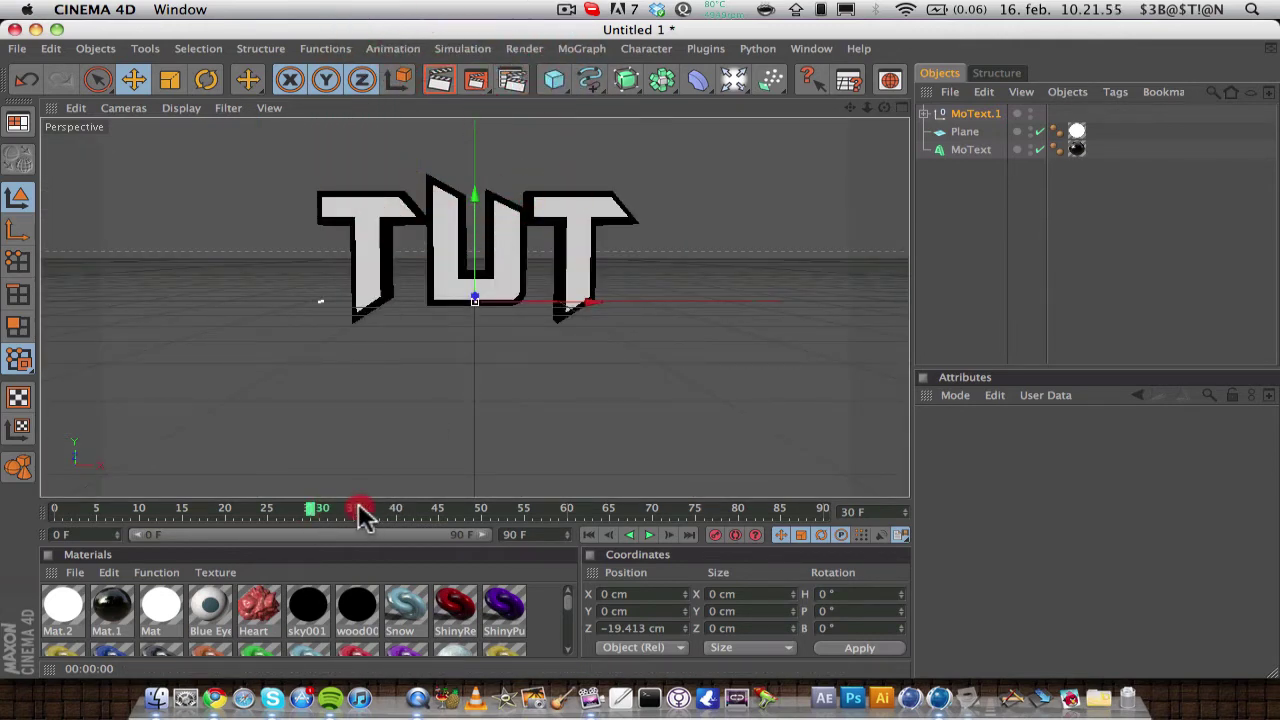
# Step: Record a keyframe at frame 45 for the first letter T of the duplicate text in its resting position
pyautogui.moveTo(358, 507); pyautogui.dragTo(440, 517)
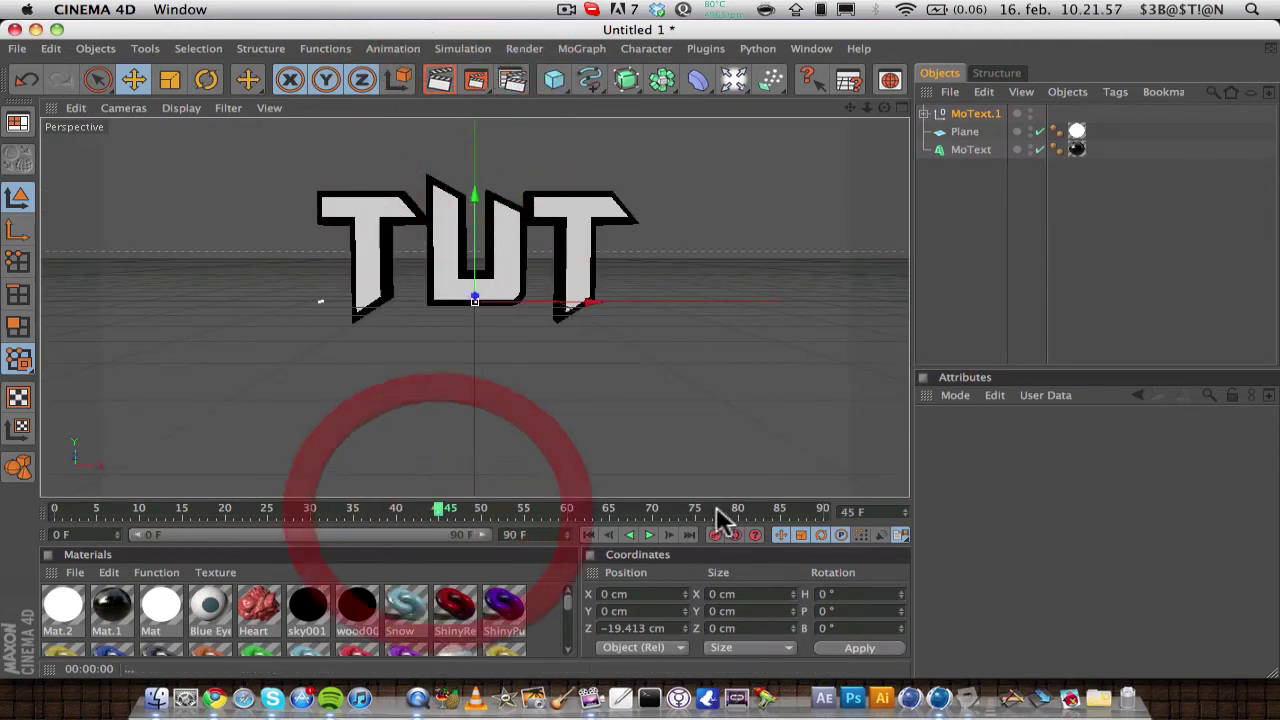
pyautogui.click(370, 243)
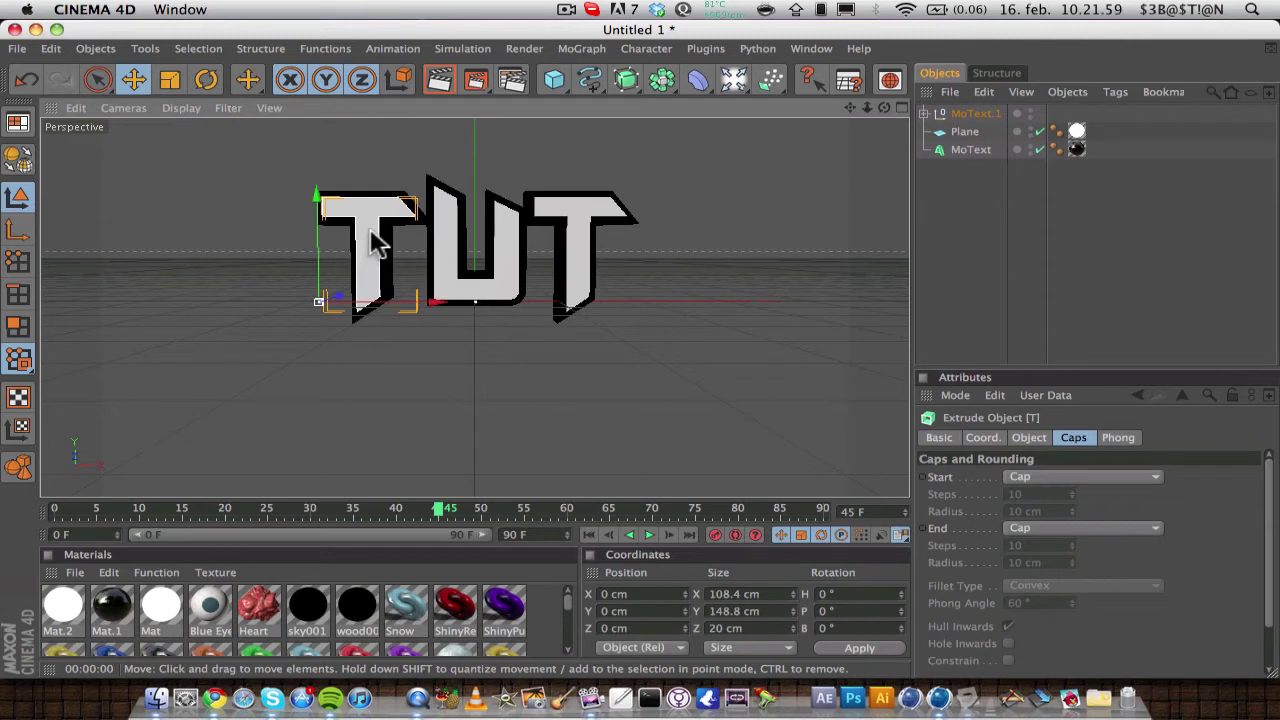
pyautogui.click(716, 536)
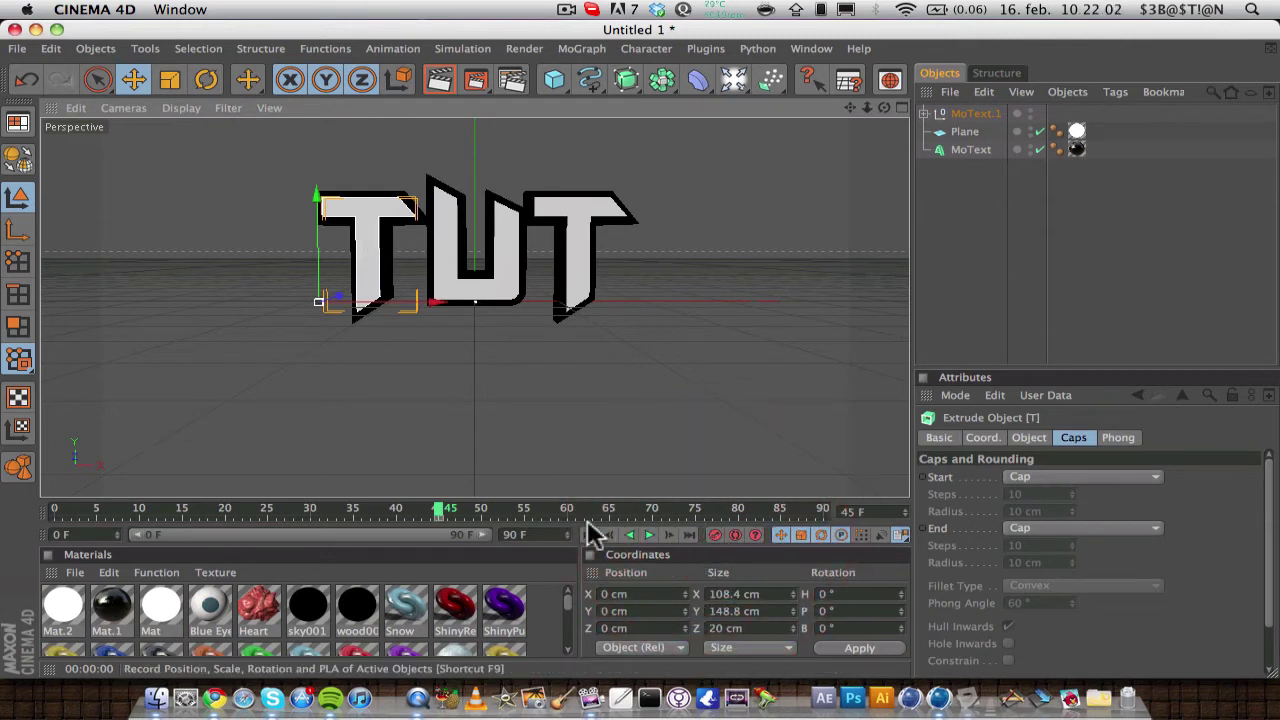
# Step: At frame 30, move the first T towards the camera to about Z -752 cm and record a keyframe
pyautogui.click(314, 510)
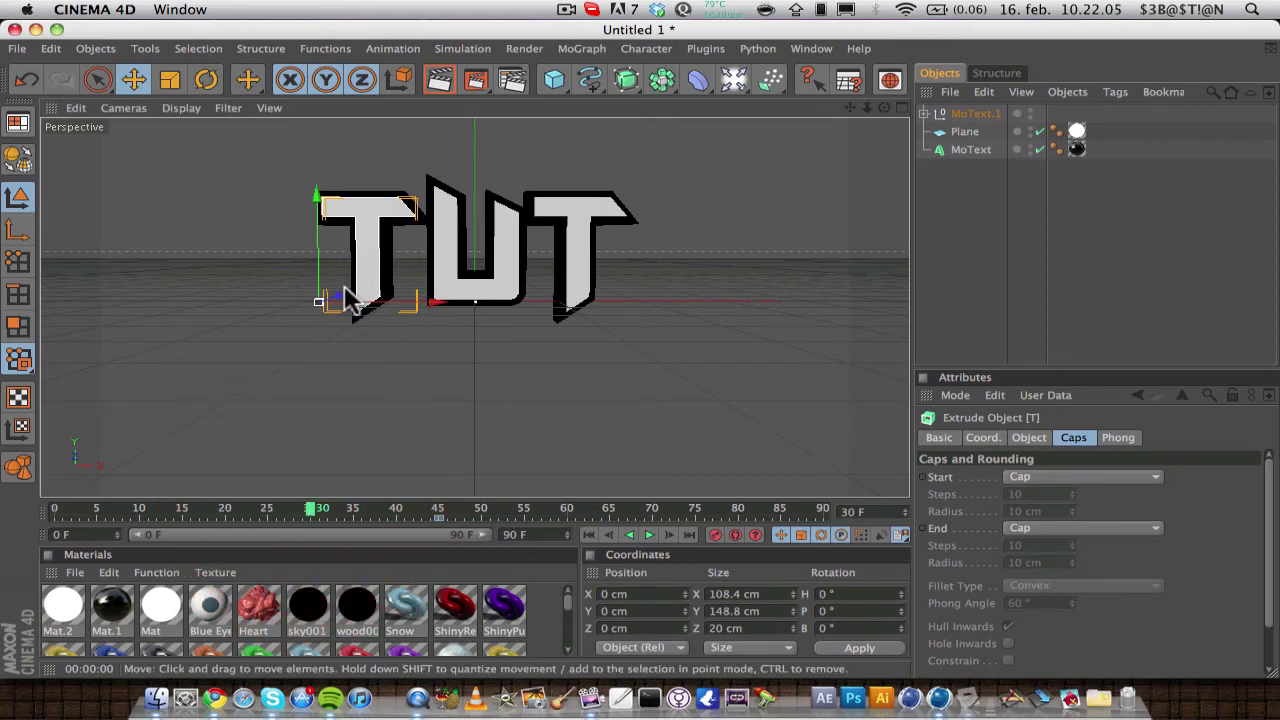
pyautogui.moveTo(347, 300); pyautogui.dragTo(258, 300)
pyautogui.press('super+z')
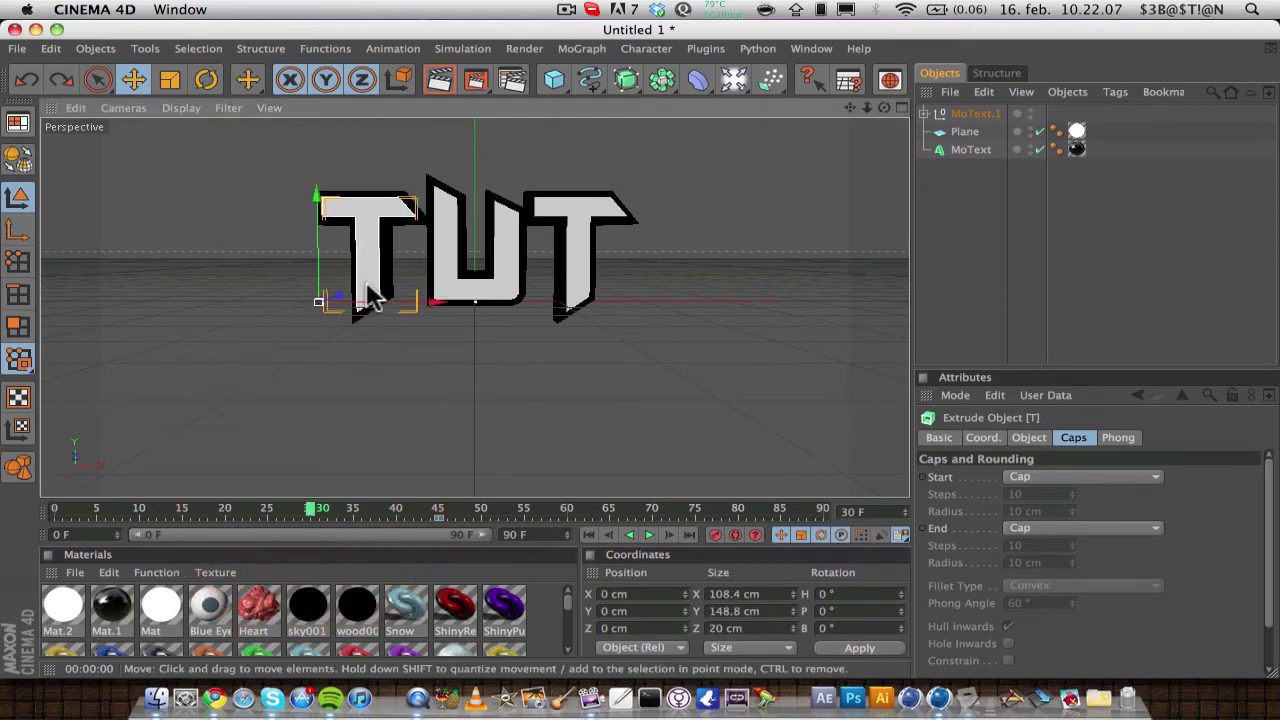
pyautogui.moveTo(338, 298); pyautogui.dragTo(414, 291)
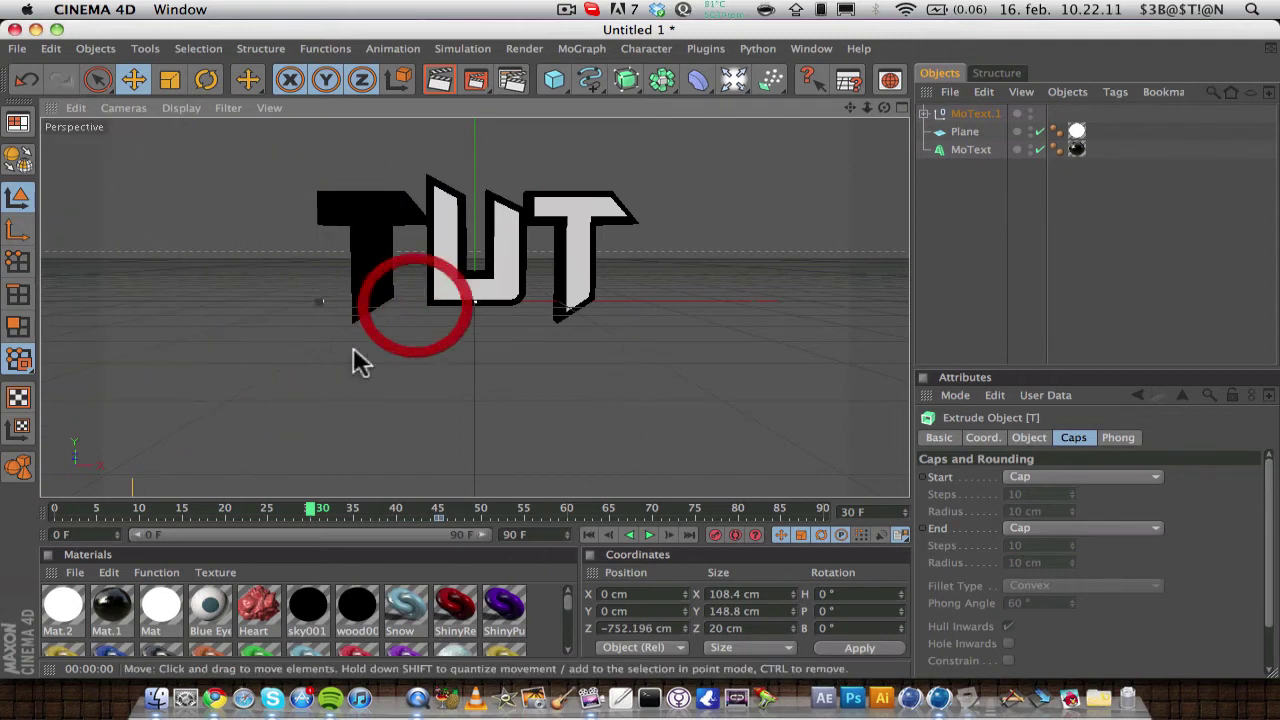
pyautogui.click(716, 541)
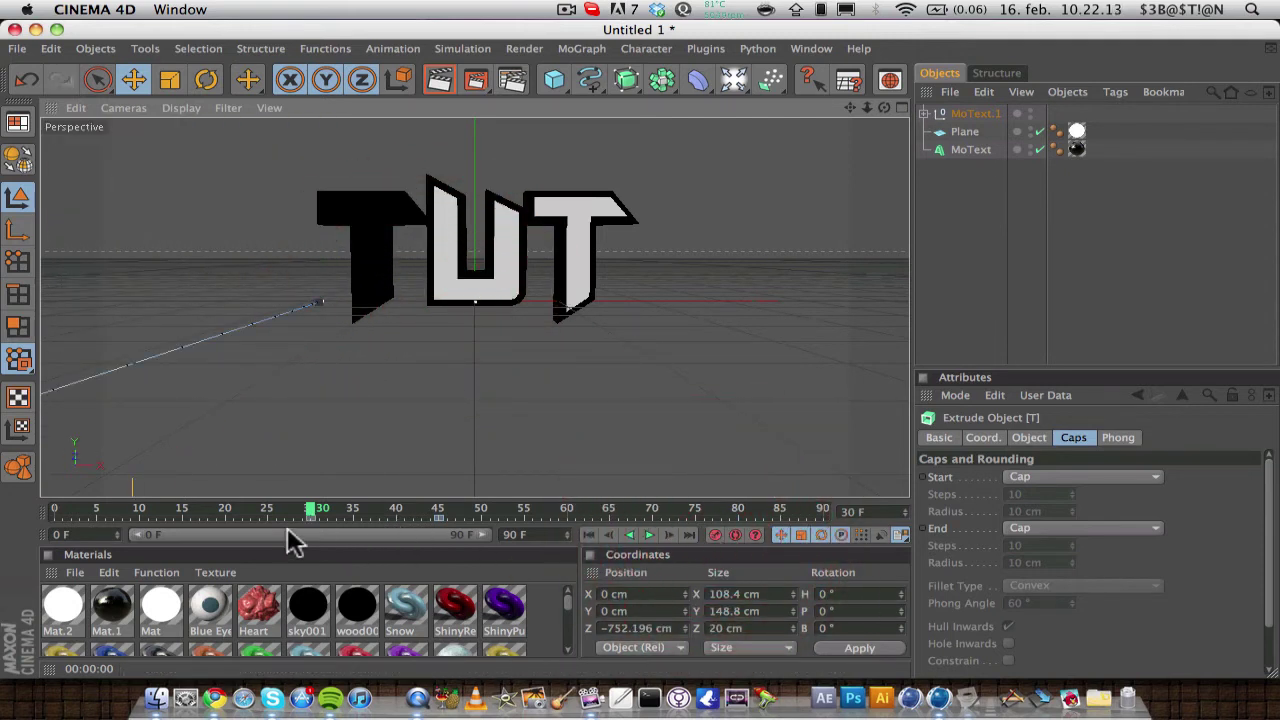
# Step: Keyframe the front letter U in place at frame 55, and at frame 40 keyframe it moved forward to about Z -924 cm
pyautogui.moveTo(314, 510); pyautogui.dragTo(530, 514)
pyautogui.click(443, 251)
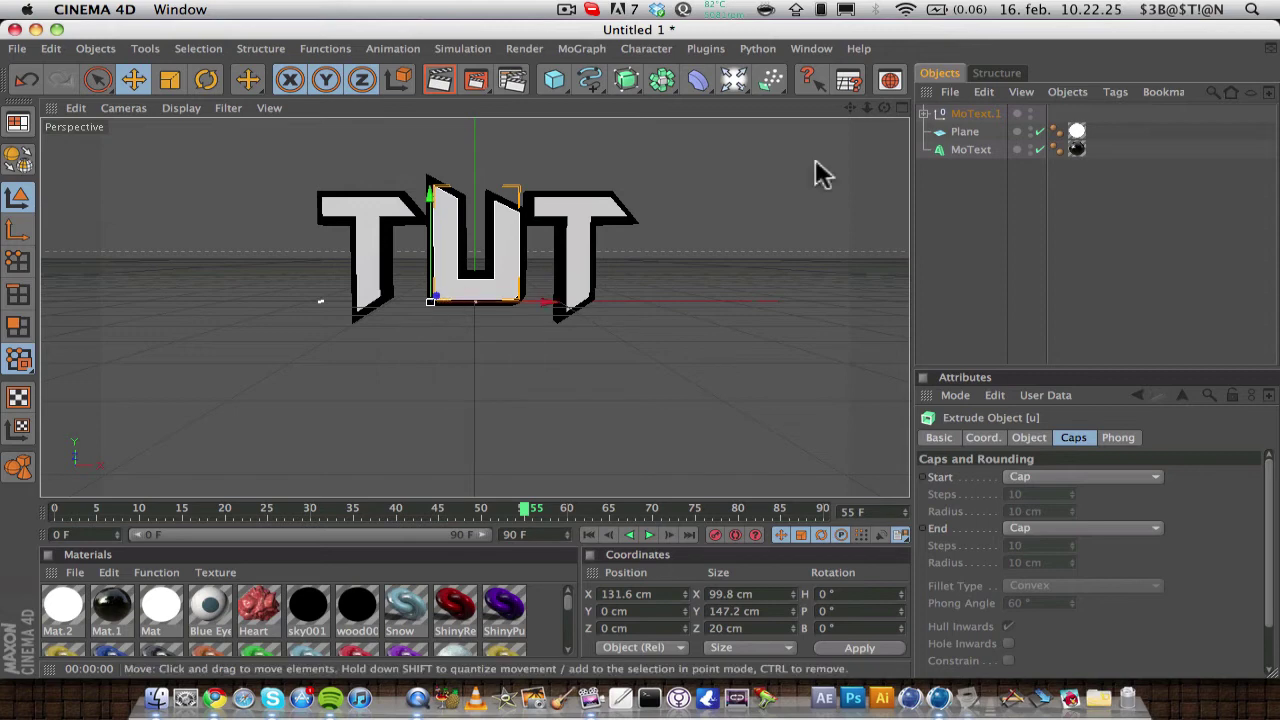
pyautogui.click(901, 110)
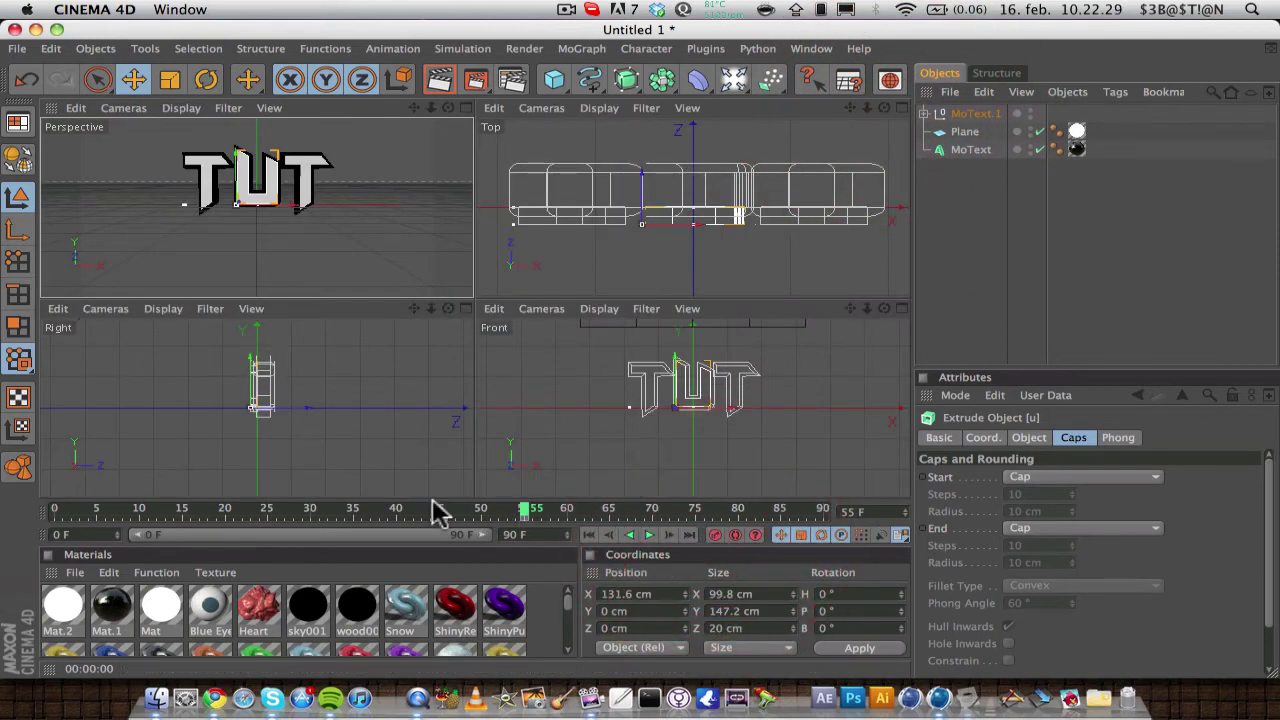
pyautogui.click(400, 509)
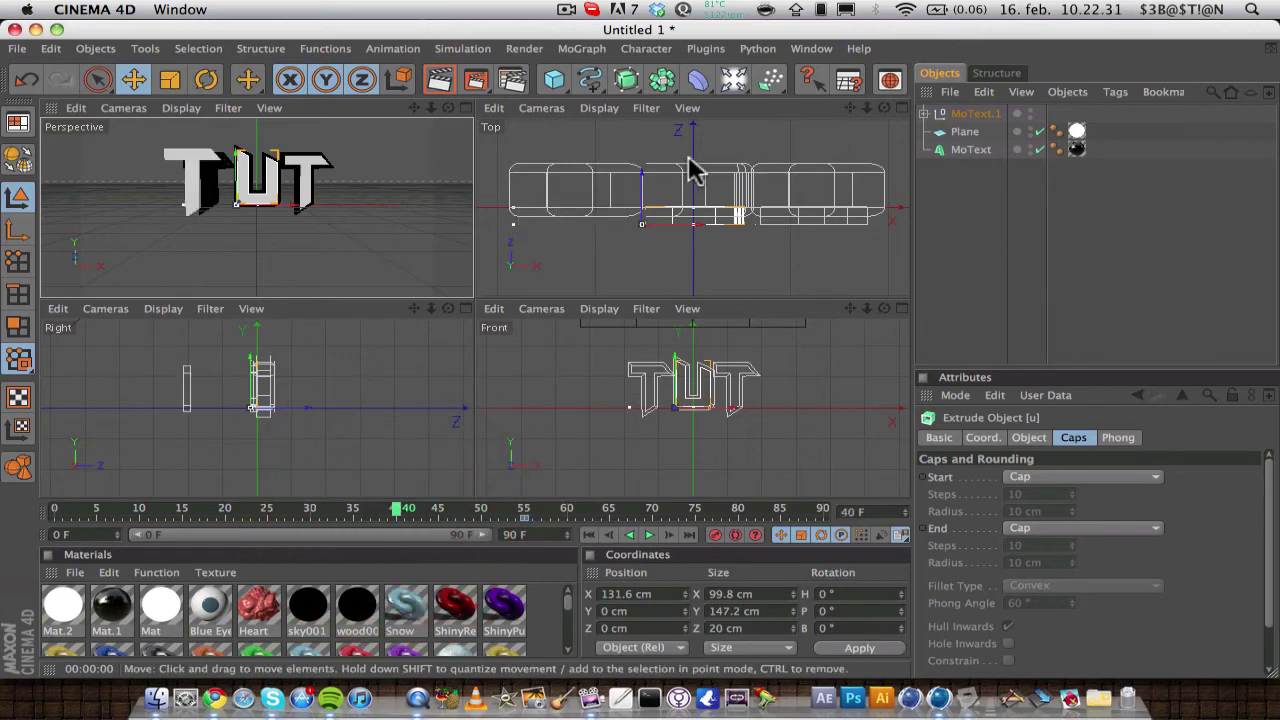
pyautogui.moveTo(646, 200); pyautogui.dragTo(646, 288)
pyautogui.click(467, 107)
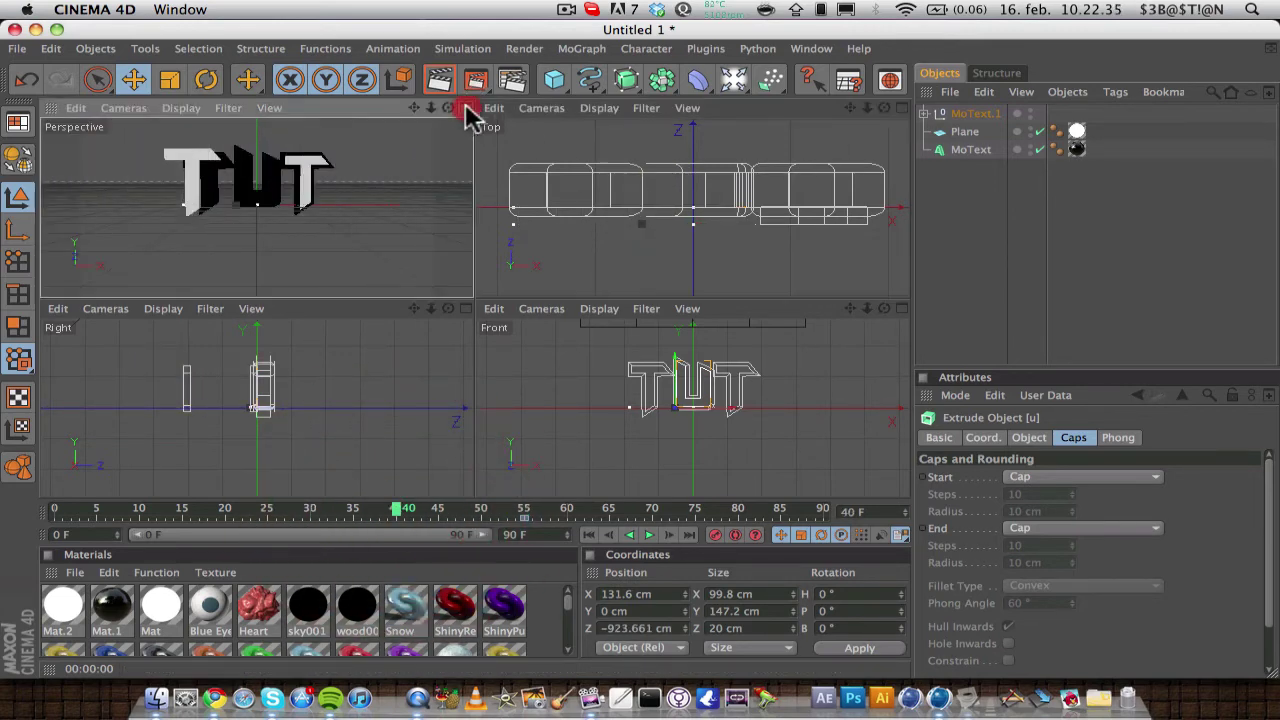
pyautogui.click(716, 536)
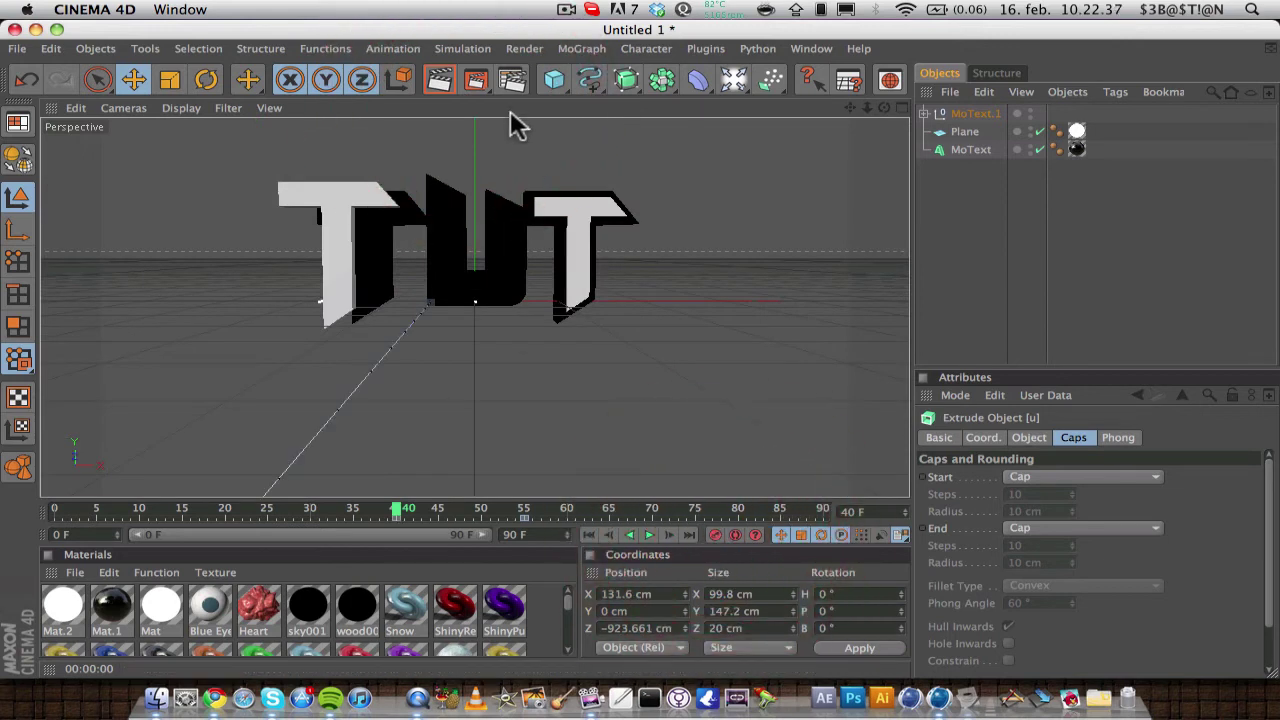
# Step: Keyframe the last front letter T in place at frame 65, and at frame 50 keyframe it moved forward to about Z -757 cm
pyautogui.click(580, 257)
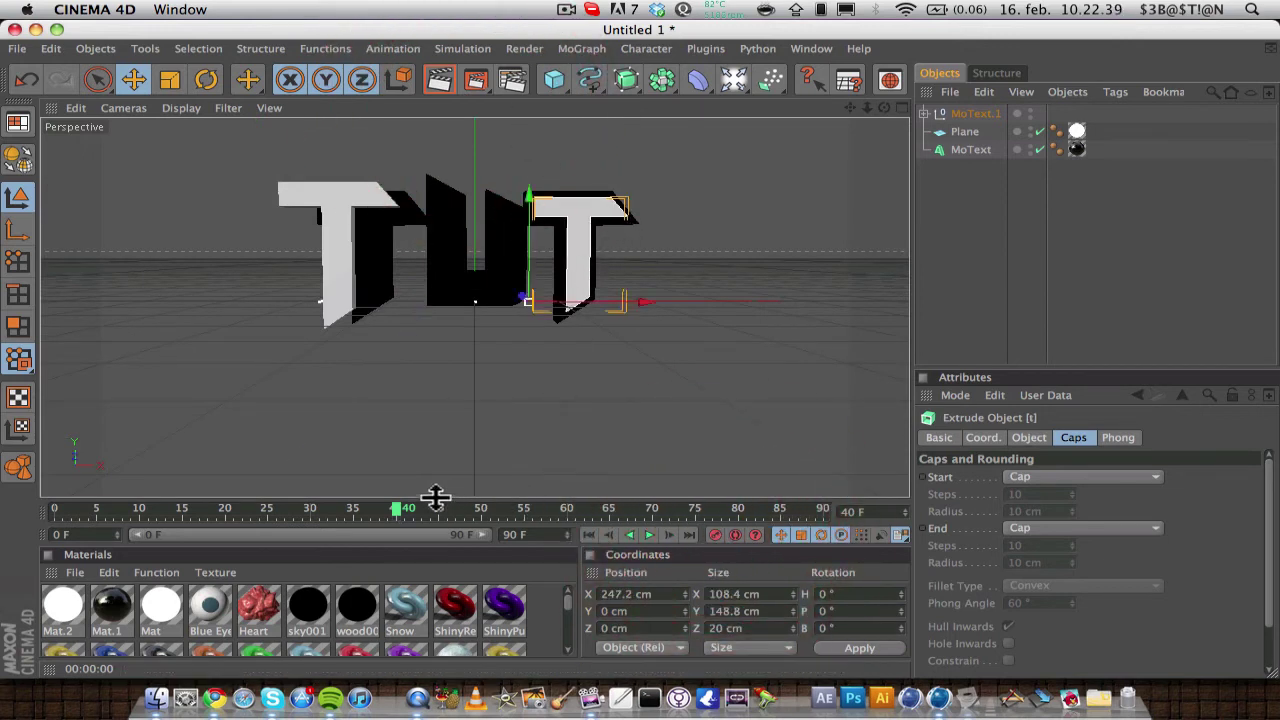
pyautogui.moveTo(404, 520); pyautogui.dragTo(518, 520)
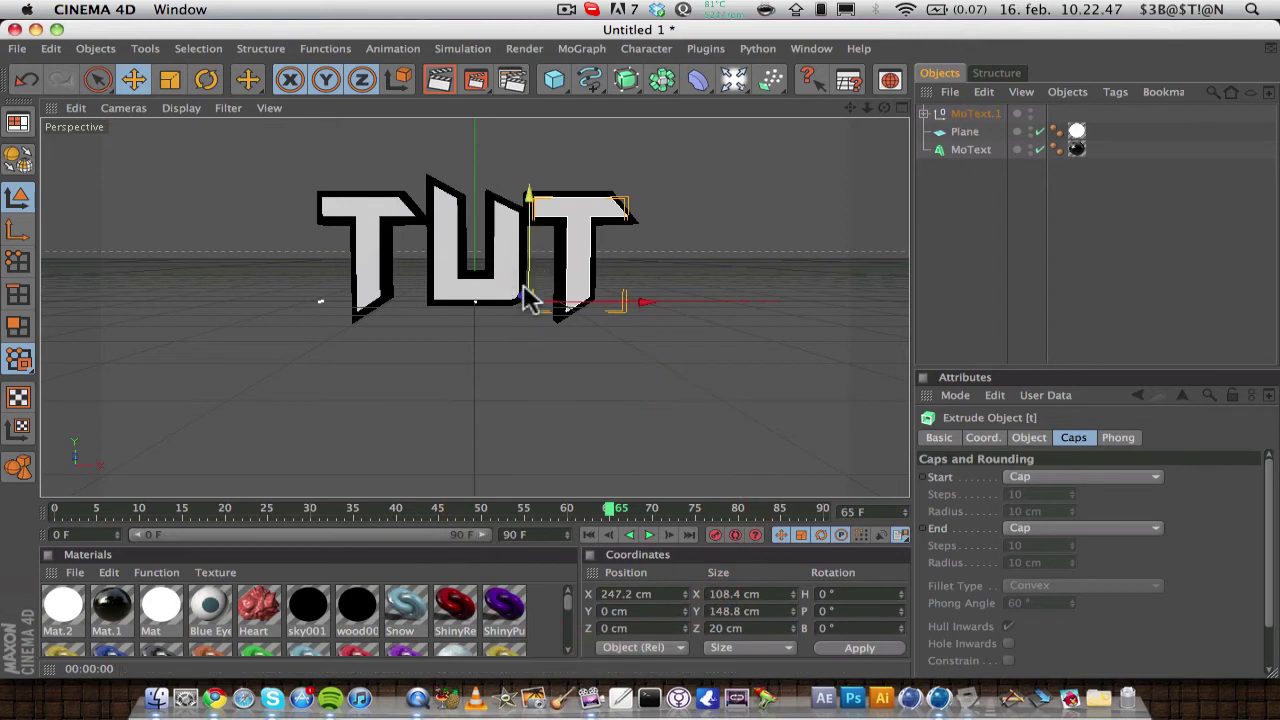
pyautogui.click(714, 535)
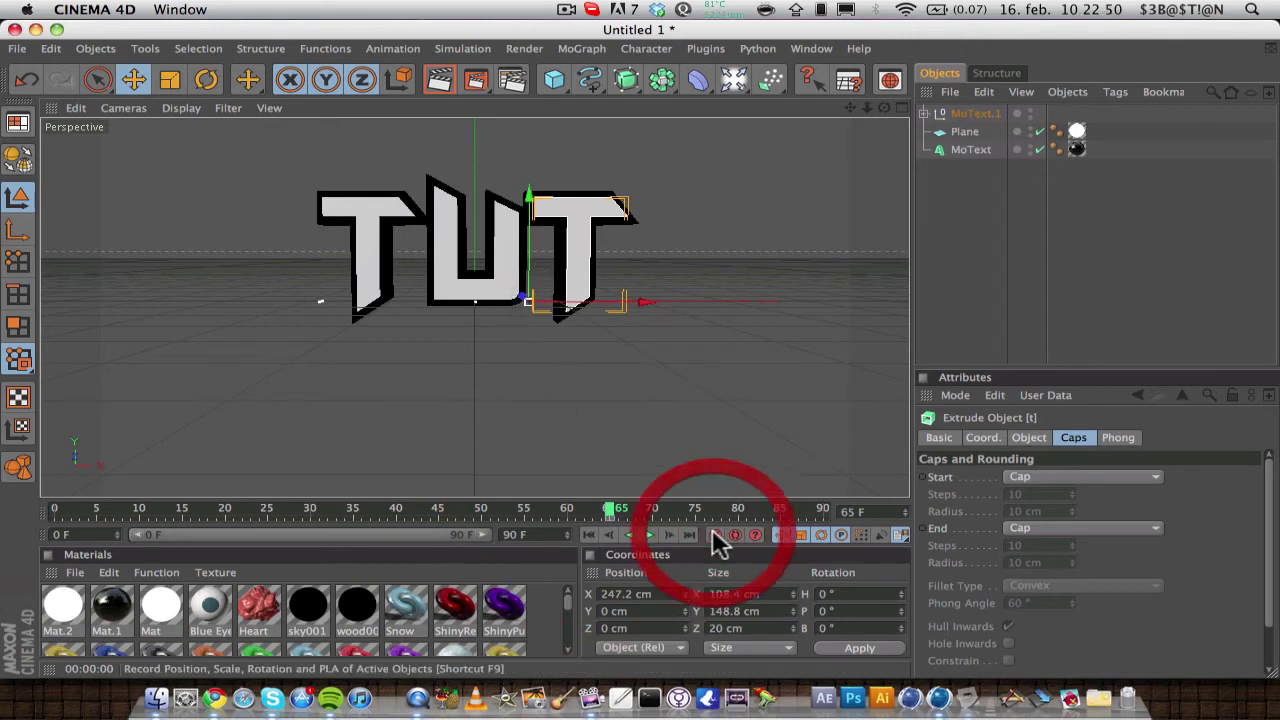
pyautogui.click(482, 518)
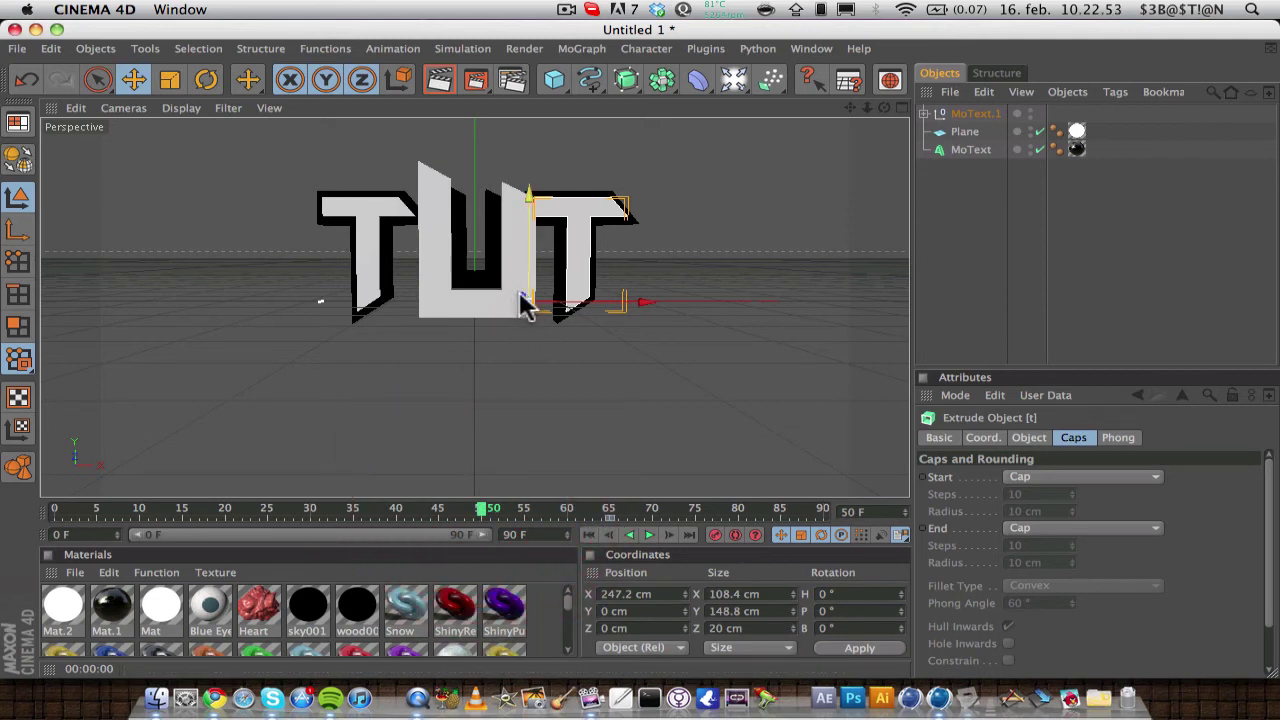
pyautogui.moveTo(522, 306); pyautogui.dragTo(648, 360)
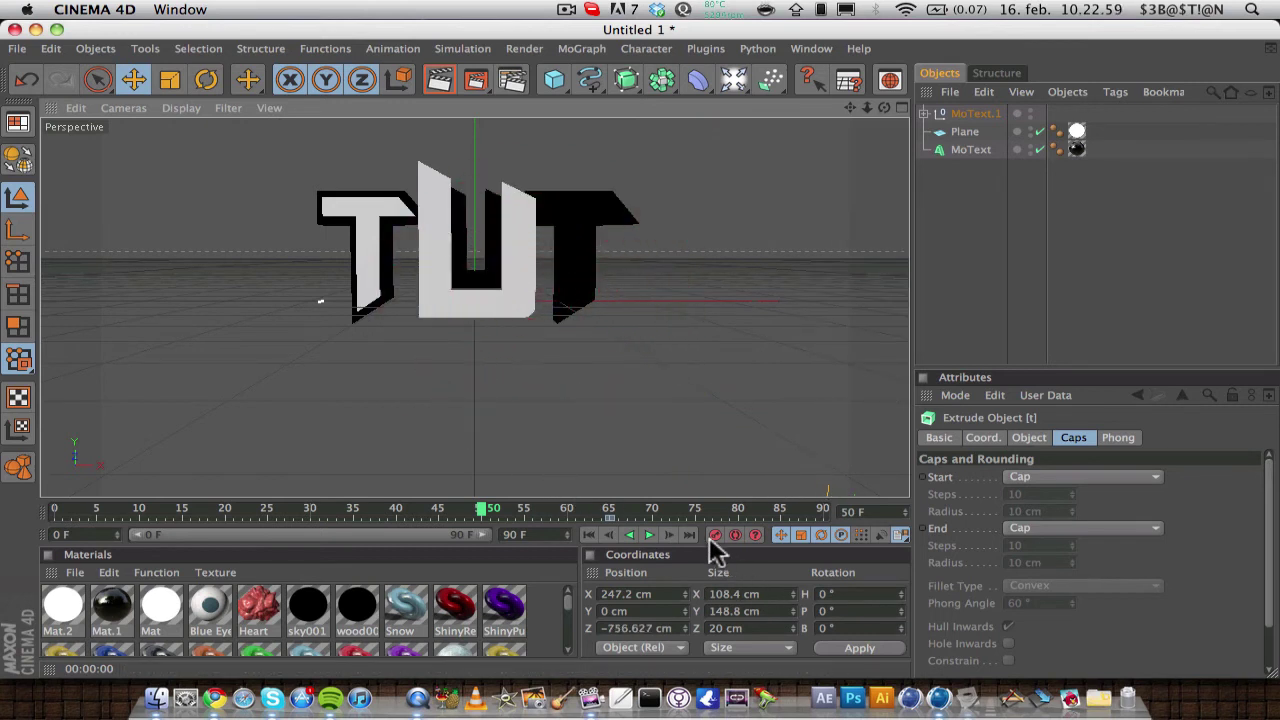
# Step: Deselect everything, play the letter animation from the start and scrub through its final frames
pyautogui.click(958, 310)
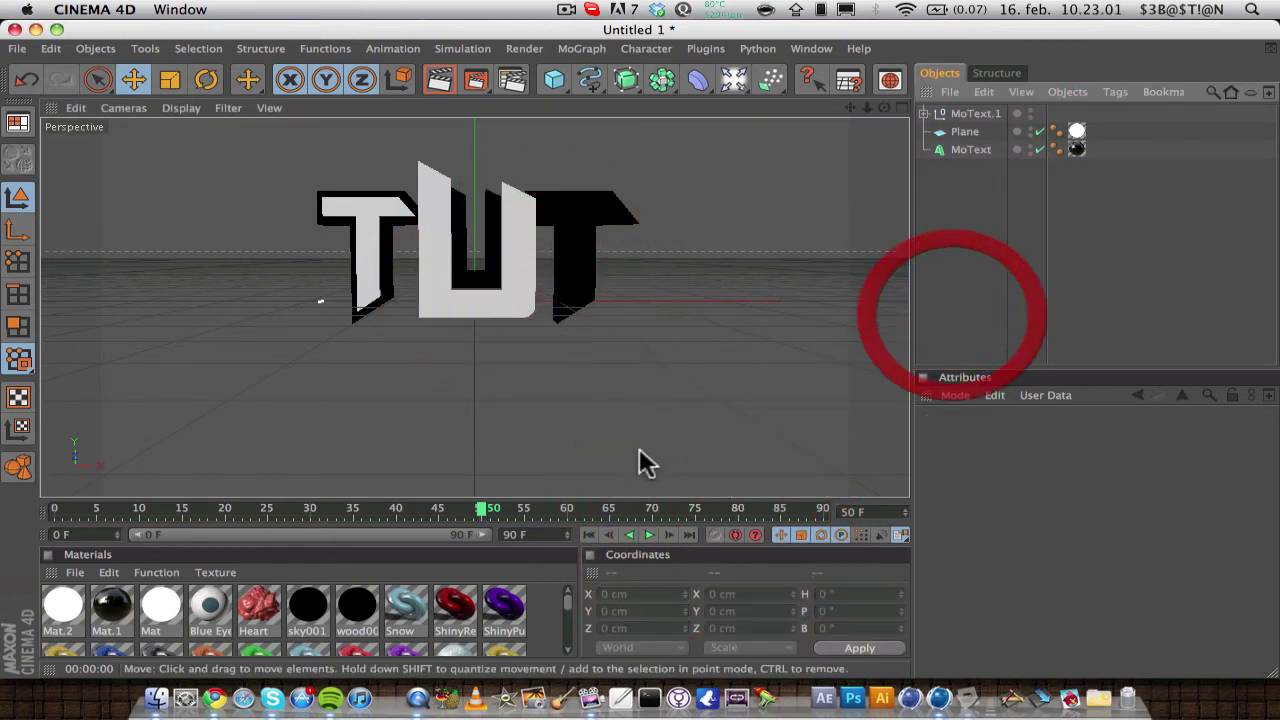
pyautogui.click(589, 536)
pyautogui.click(650, 536)
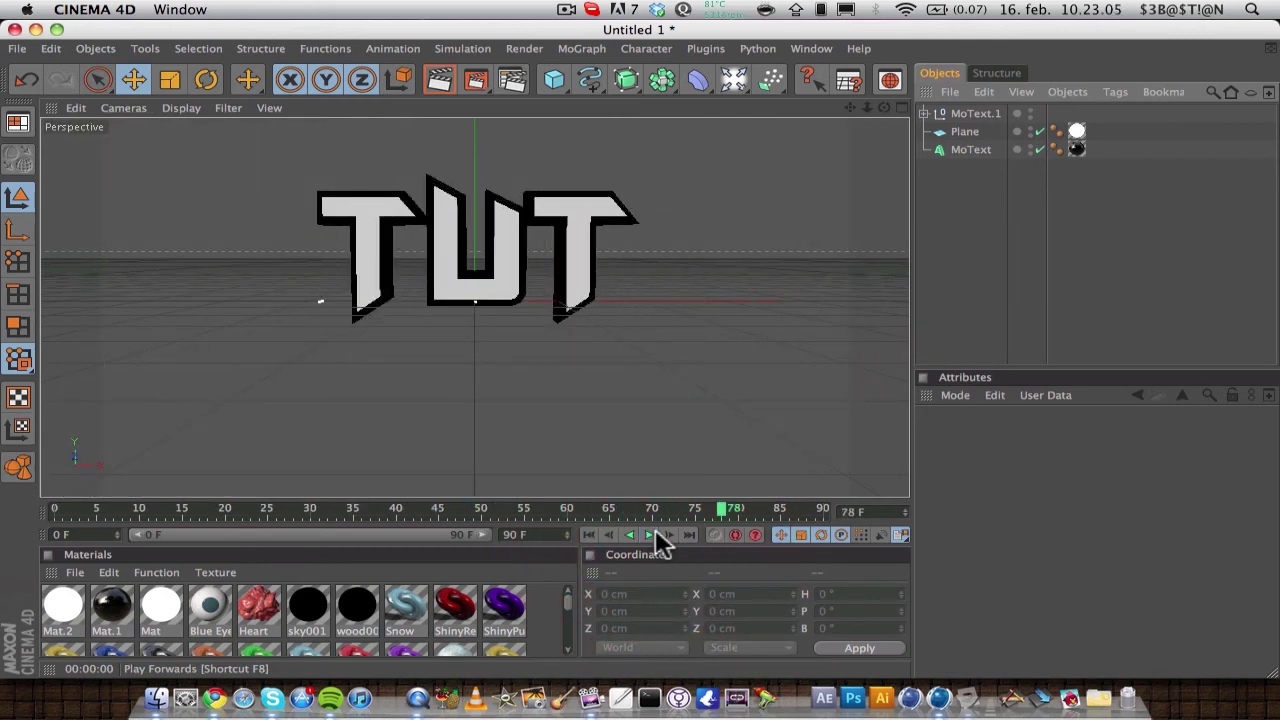
pyautogui.moveTo(725, 508); pyautogui.dragTo(736, 509)
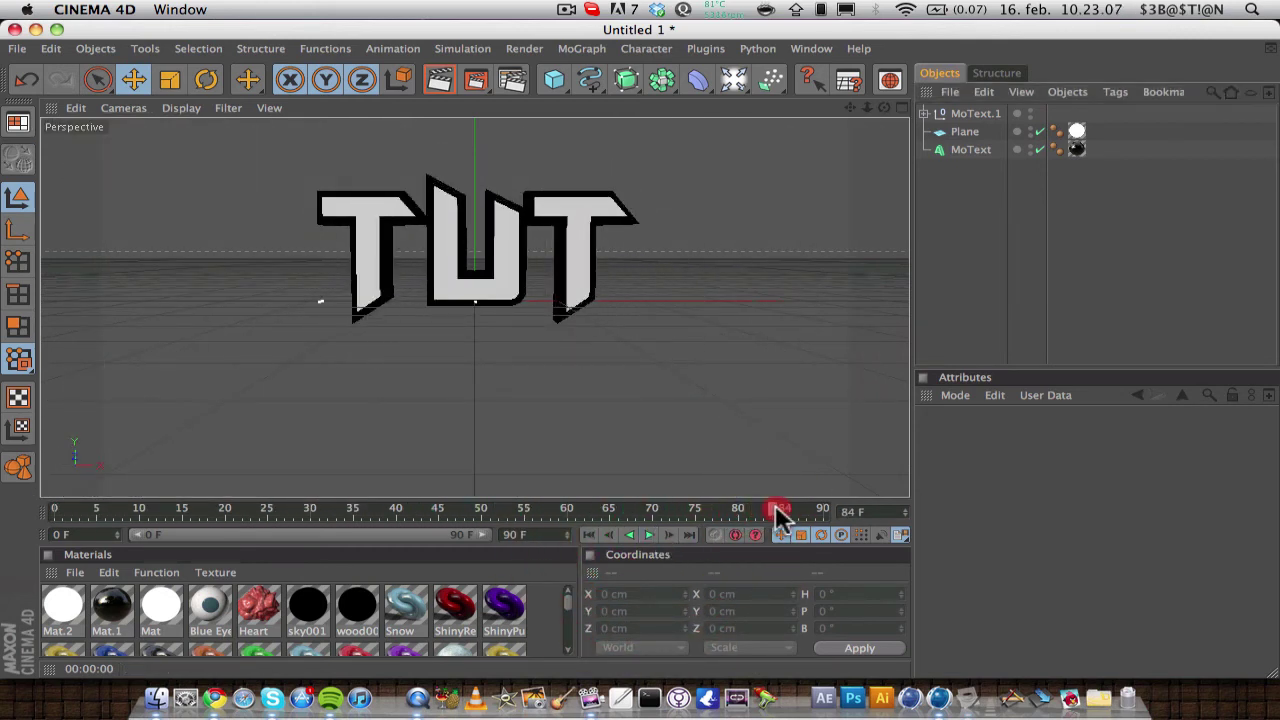
pyautogui.moveTo(820, 515); pyautogui.dragTo(766, 520)
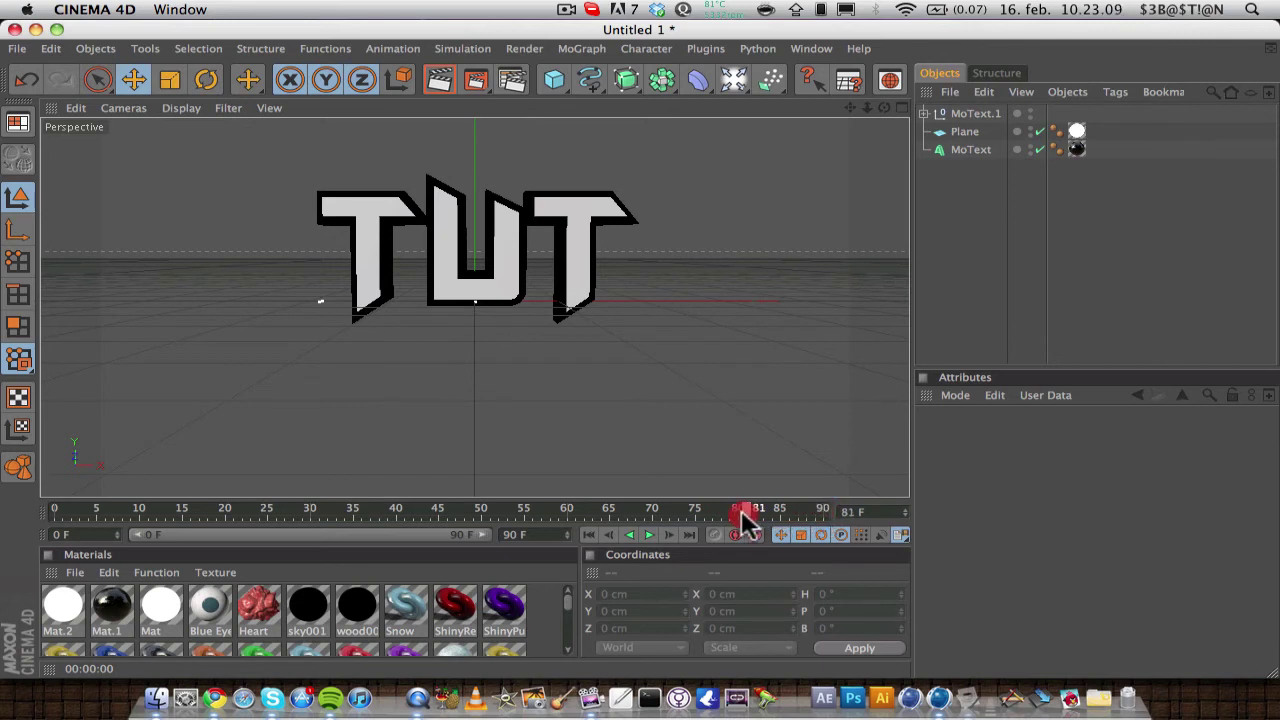
# Step: Group MoText and MoText.1 under a null object and rename the group TUT
pyautogui.click(969, 151)
pyautogui.keyDown('shift'); pyautogui.click(980, 114); pyautogui.keyUp('shift')
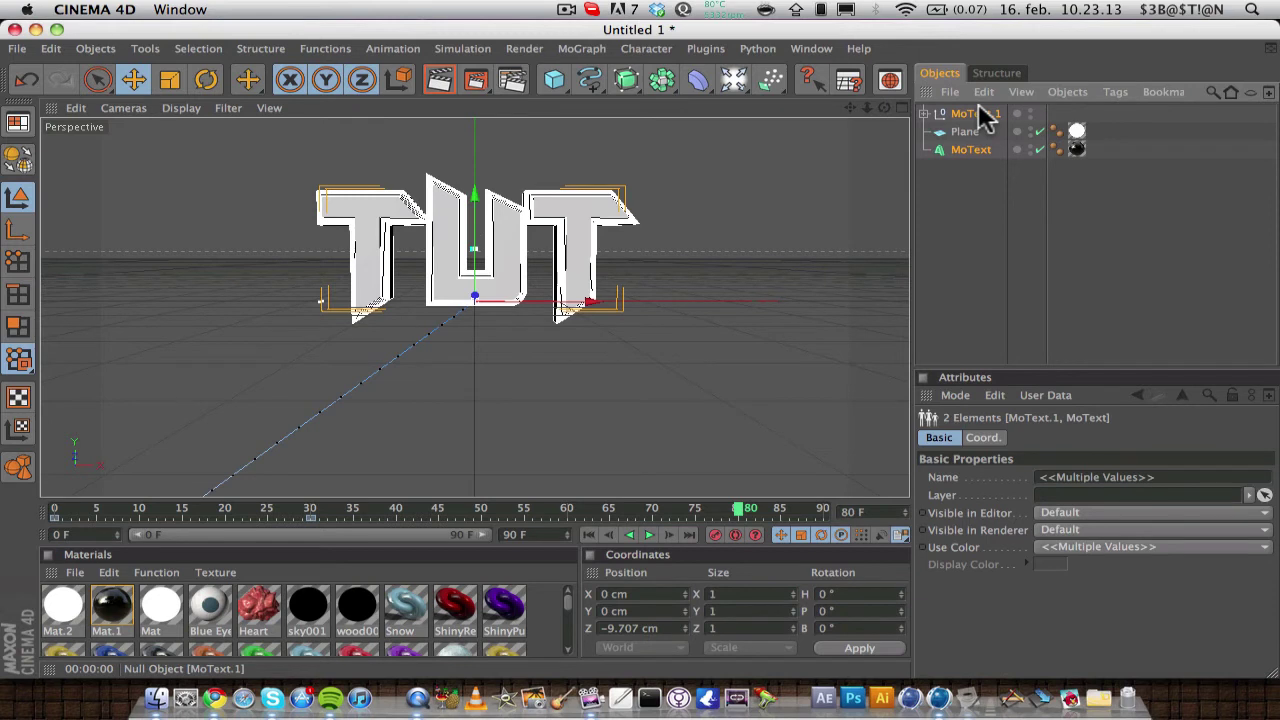
pyautogui.hotkey('alt', 'g')
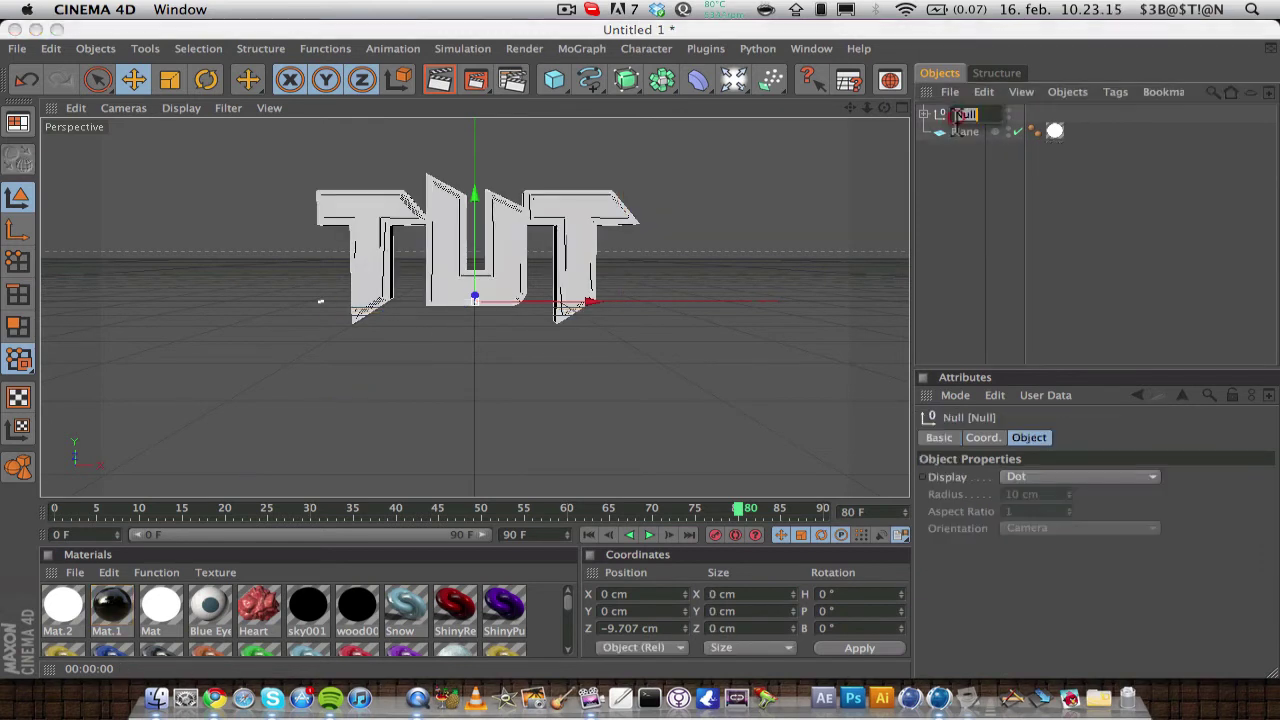
pyautogui.doubleClick(960, 114)
pyautogui.write('TUT')
pyautogui.press('Return')
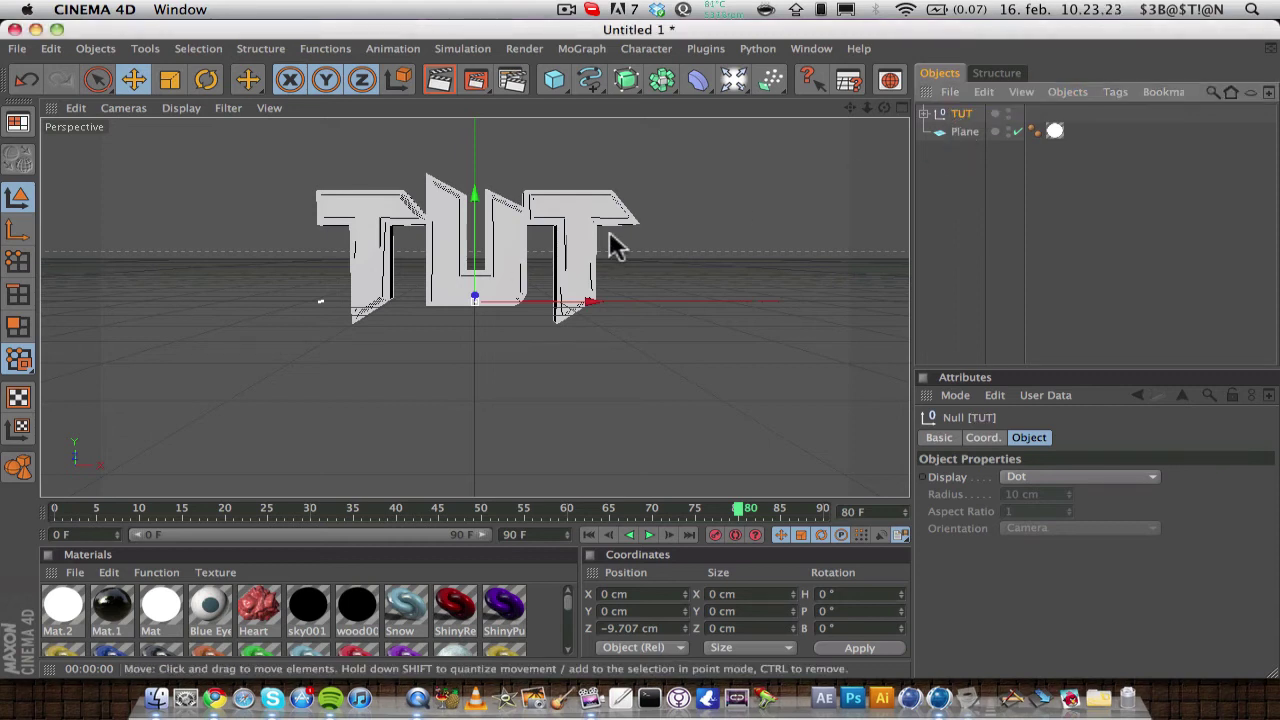
# Step: Extend the timeline and its visible range to 120 frames and record a keyframe for the TUT group at frame 100
pyautogui.click(378, 536)
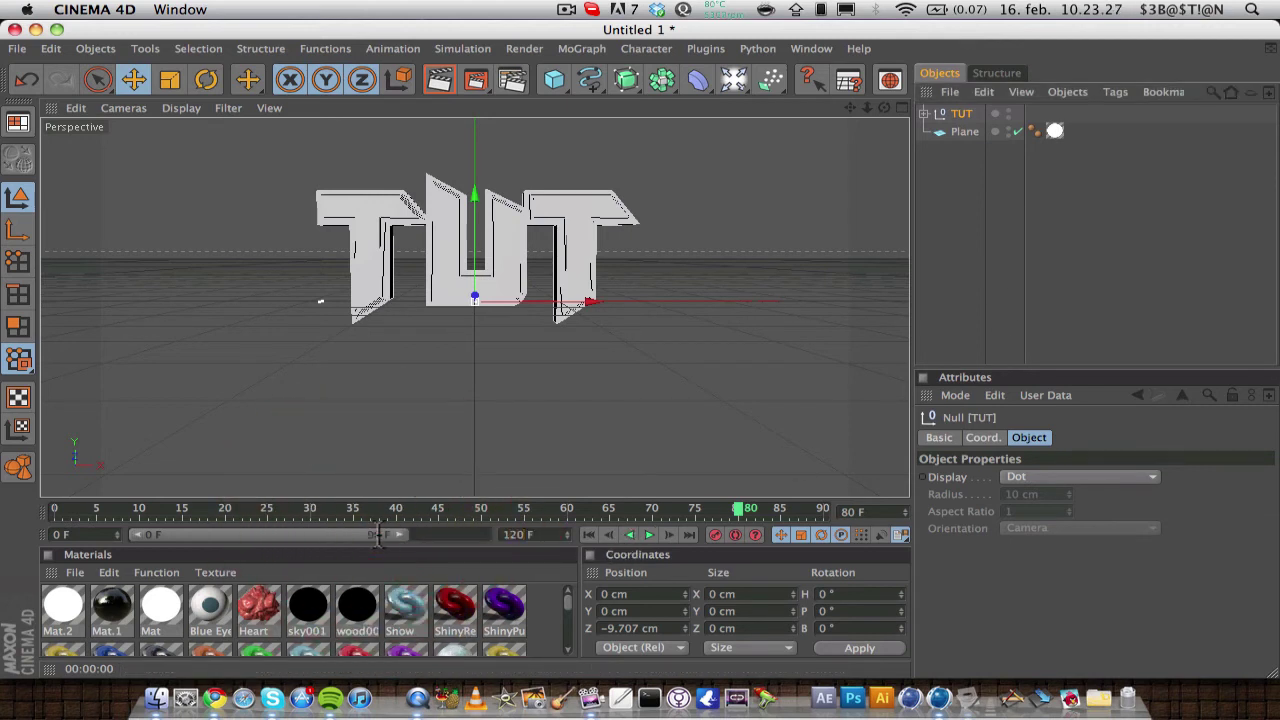
pyautogui.moveTo(398, 543); pyautogui.dragTo(500, 537)
pyautogui.moveTo(566, 512); pyautogui.dragTo(694, 521)
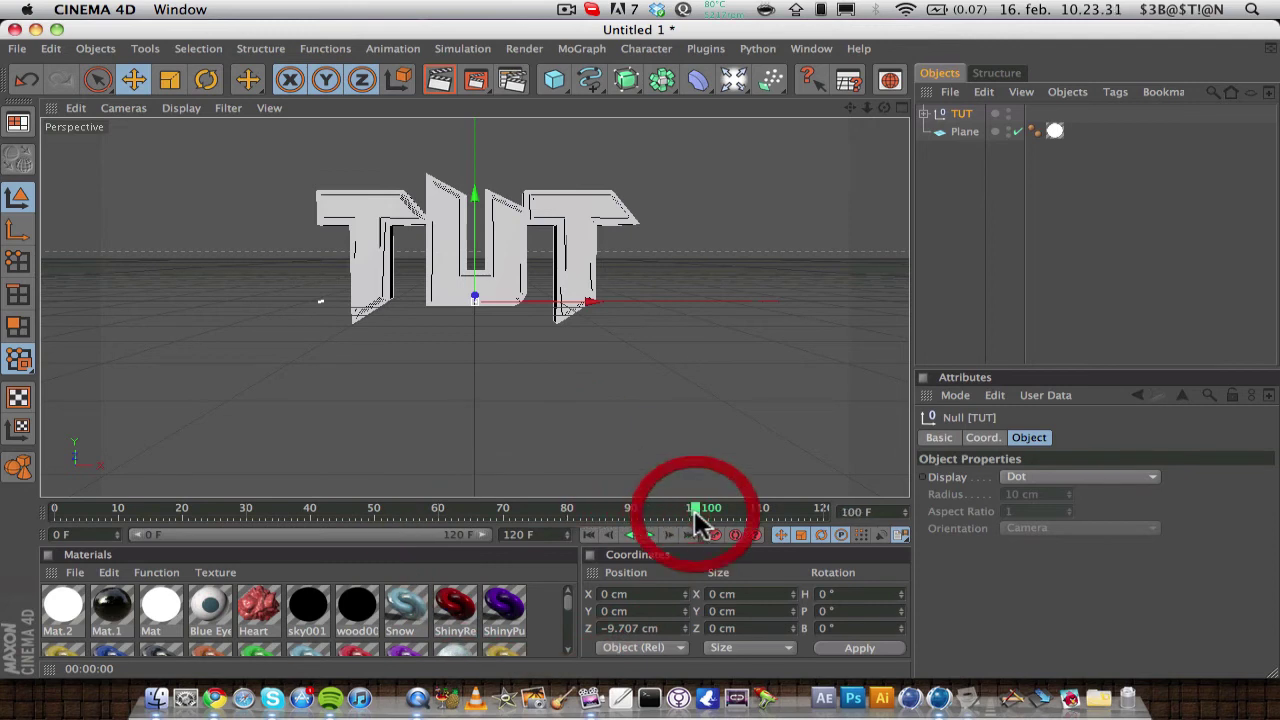
pyautogui.click(716, 536)
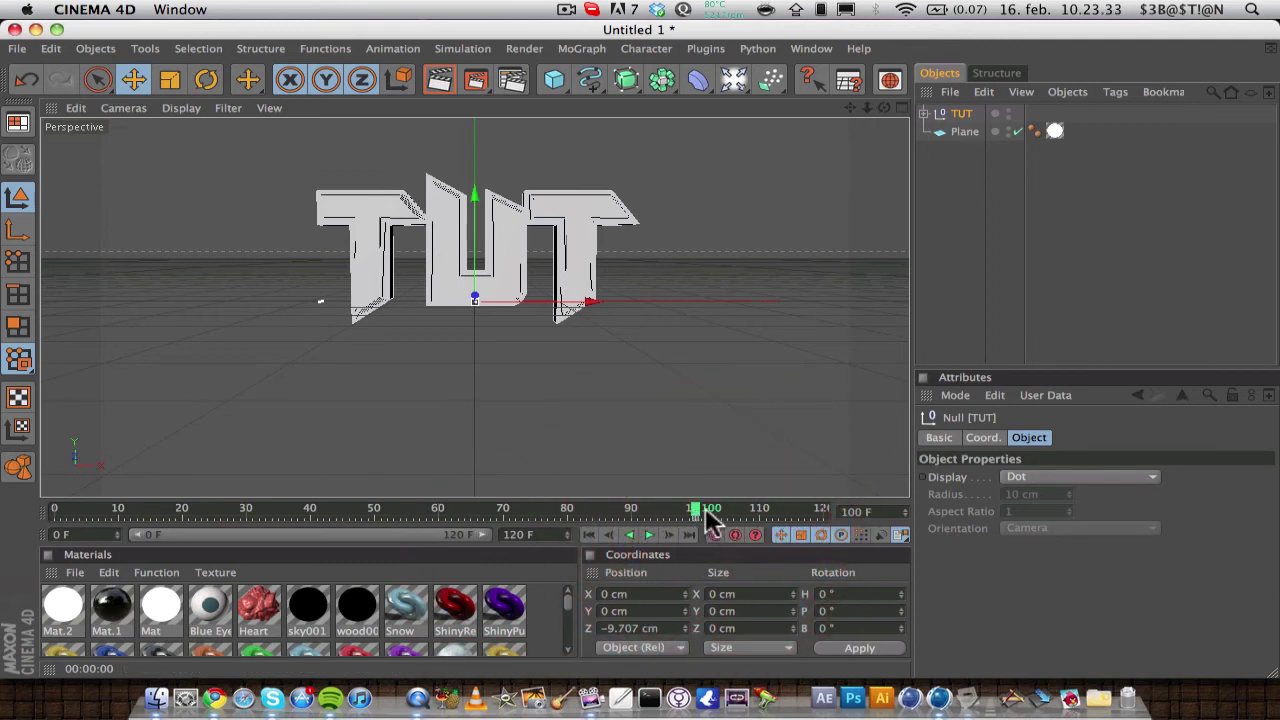
# Step: At frame 120, rotate the TUT group to about H -116°, P -48°, B -77°, move it about 442 cm out of view and record a keyframe
pyautogui.moveTo(716, 512); pyautogui.dragTo(821, 511)
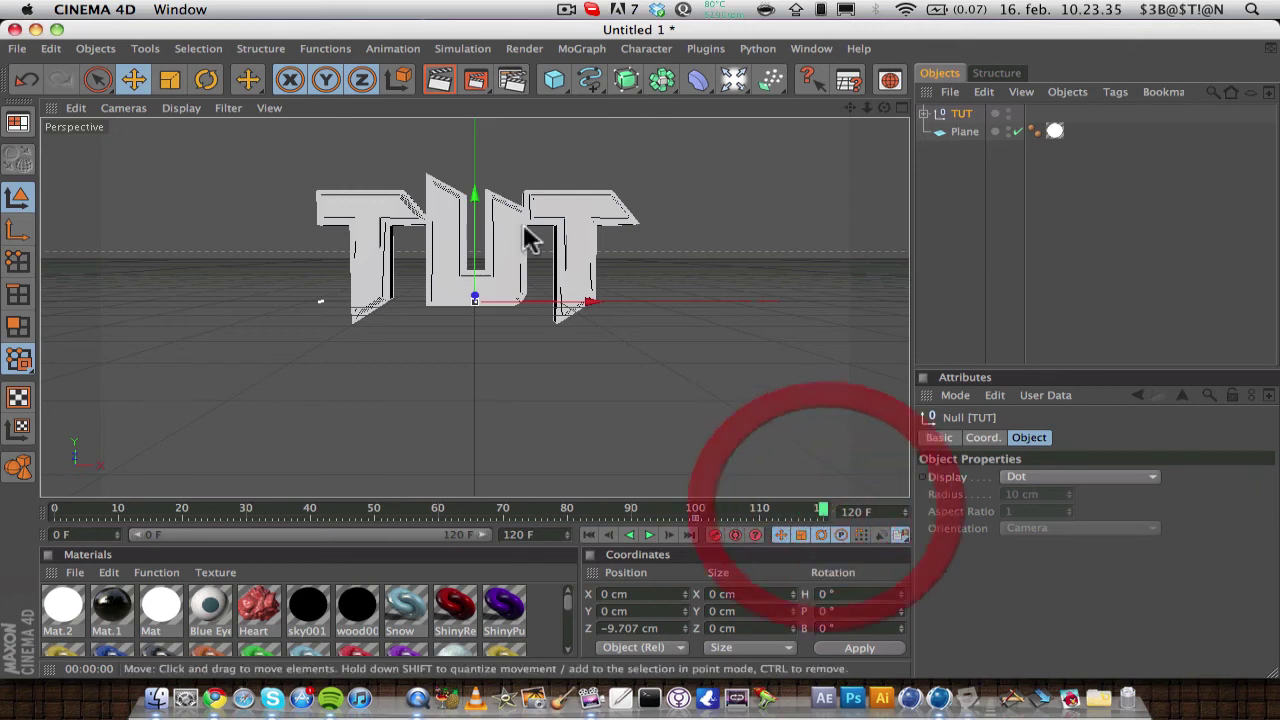
pyautogui.click(207, 82)
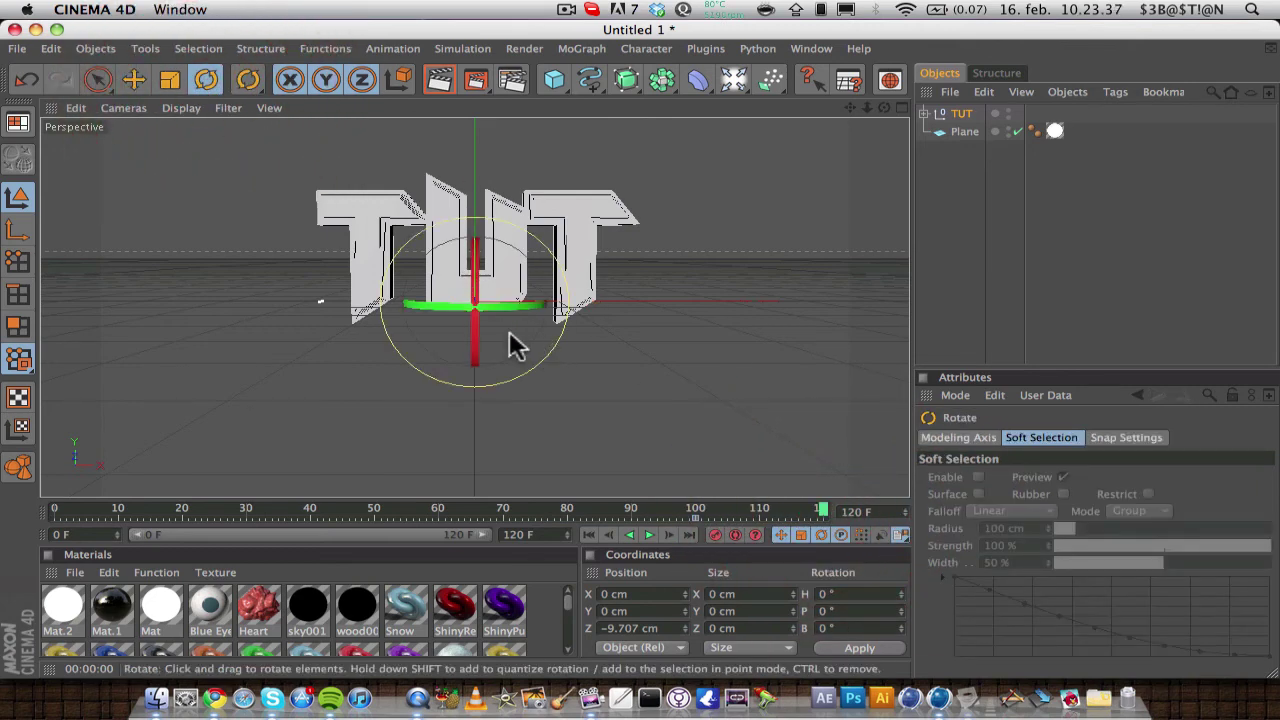
pyautogui.moveTo(509, 337); pyautogui.dragTo(420, 232)
pyautogui.click(134, 80)
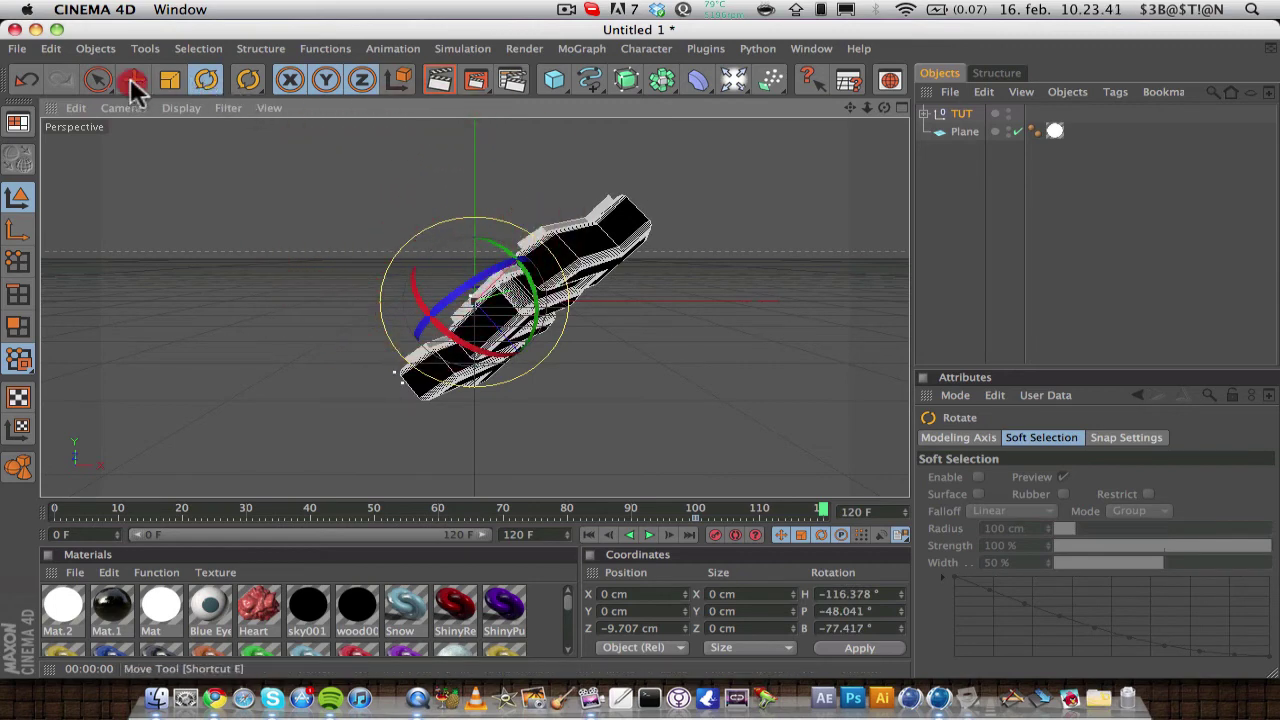
pyautogui.moveTo(475, 300); pyautogui.dragTo(720, 238)
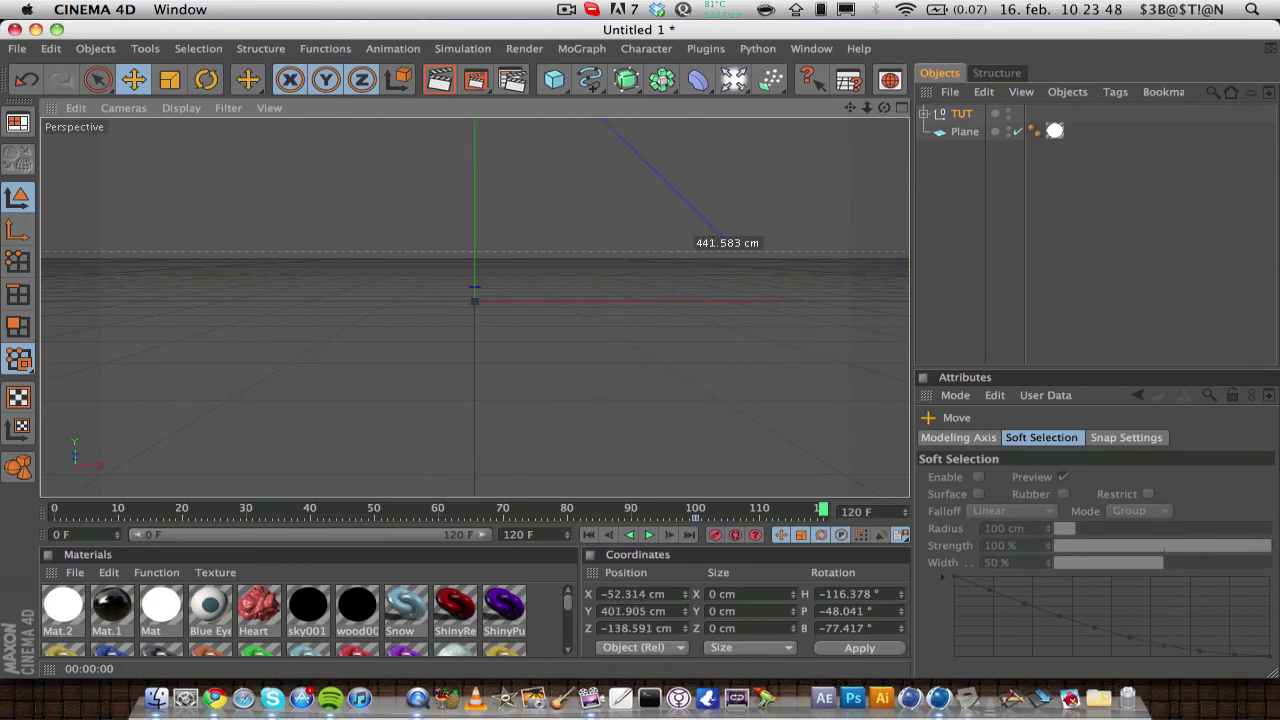
pyautogui.click(714, 536)
# Step: Deselect the TUT group and play the animation from the first frame, pausing to check the text's motion
pyautogui.click(961, 320)
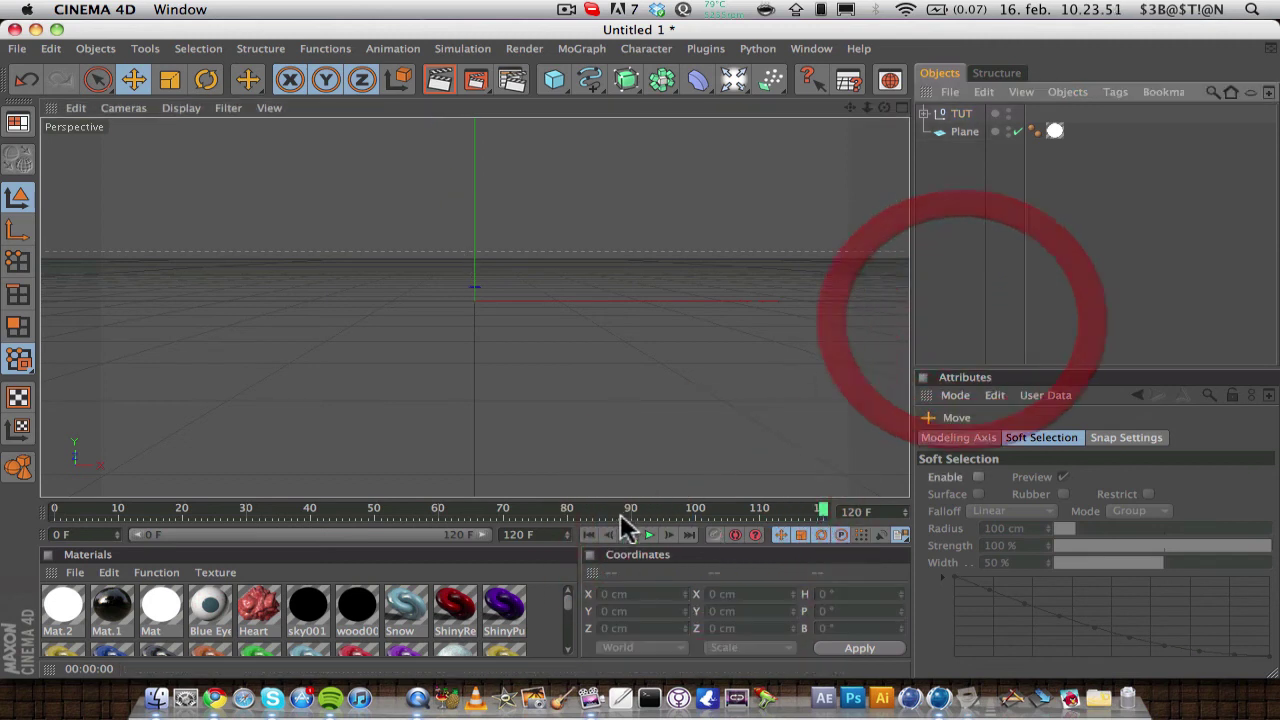
pyautogui.click(589, 535)
pyautogui.click(648, 535)
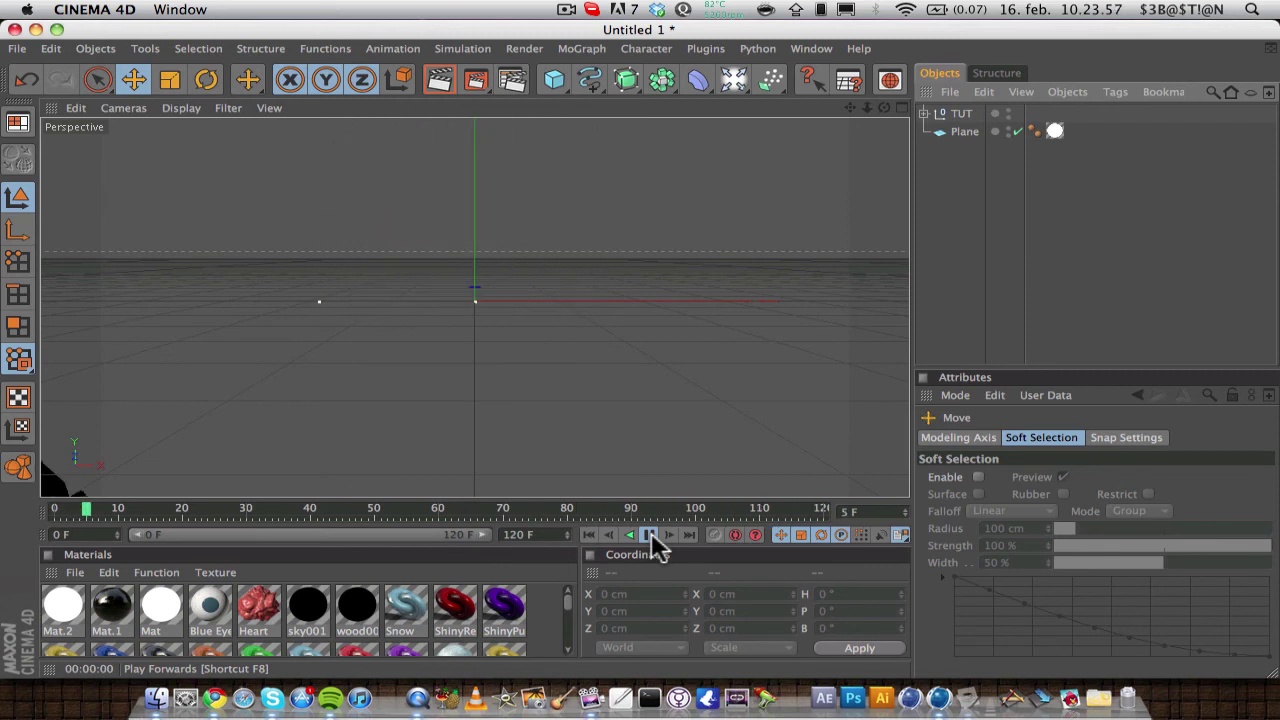
pyautogui.click(651, 536)
pyautogui.click(649, 535)
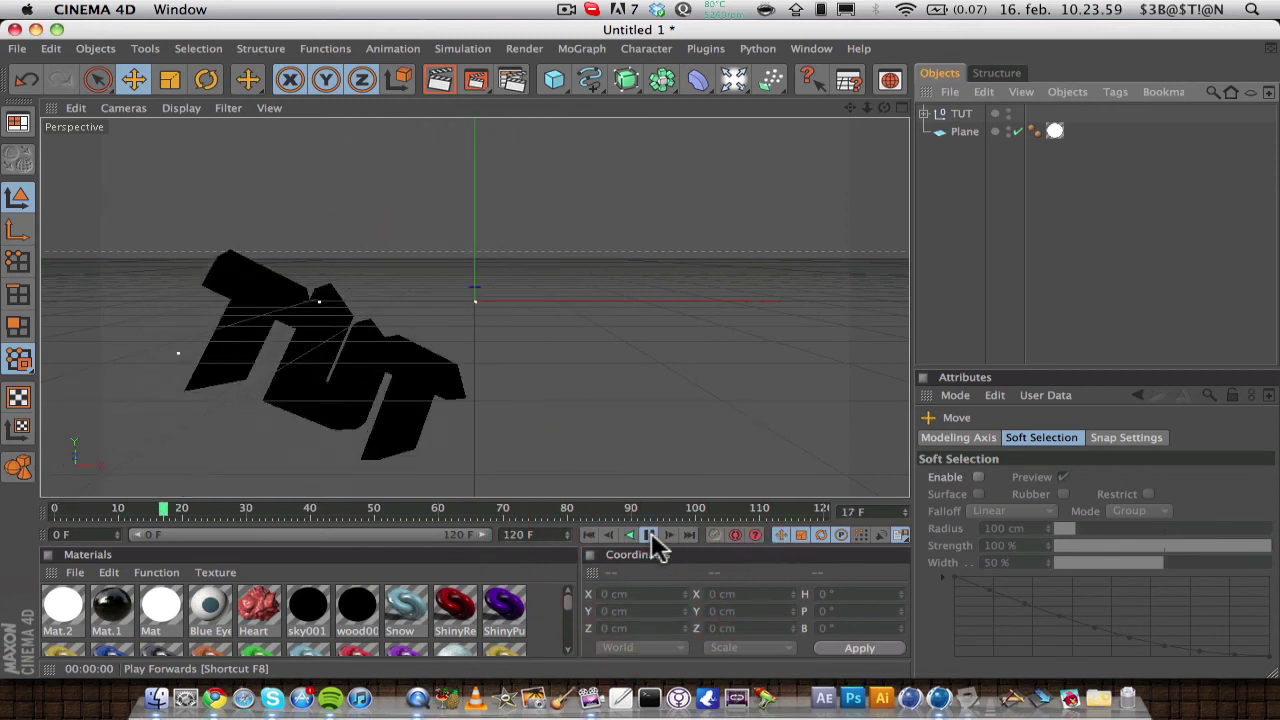
pyautogui.click(649, 535)
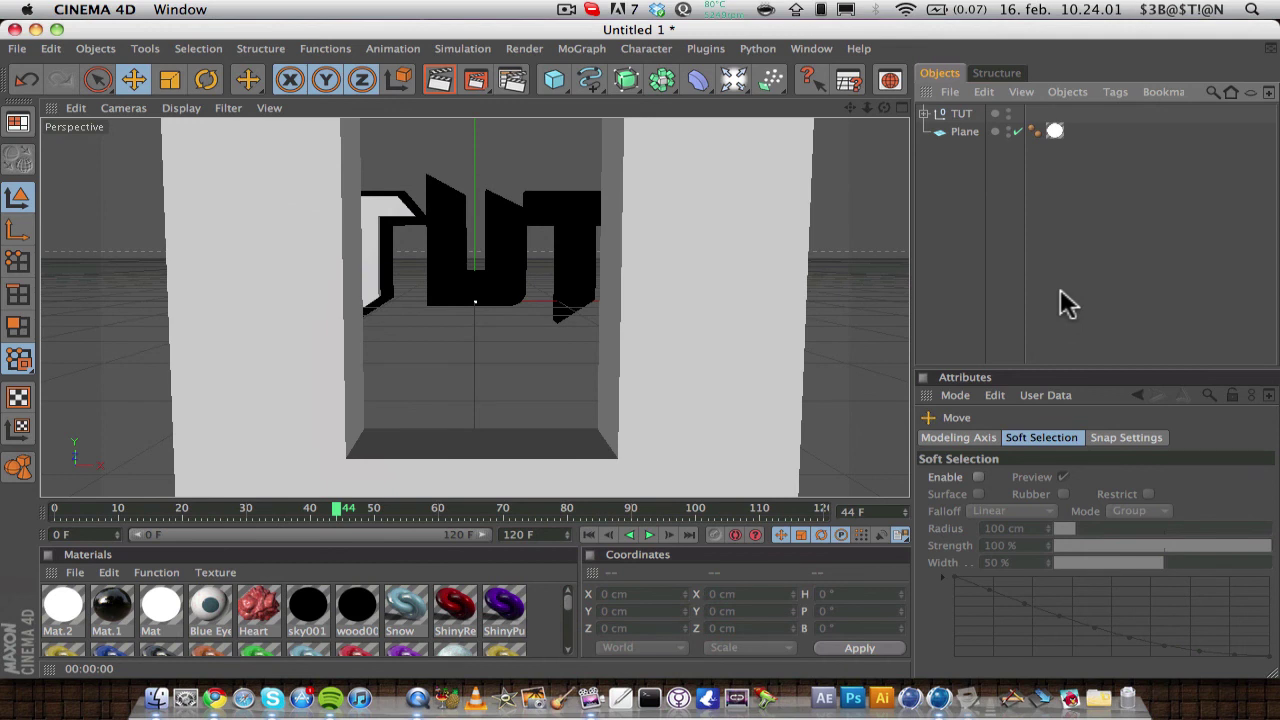